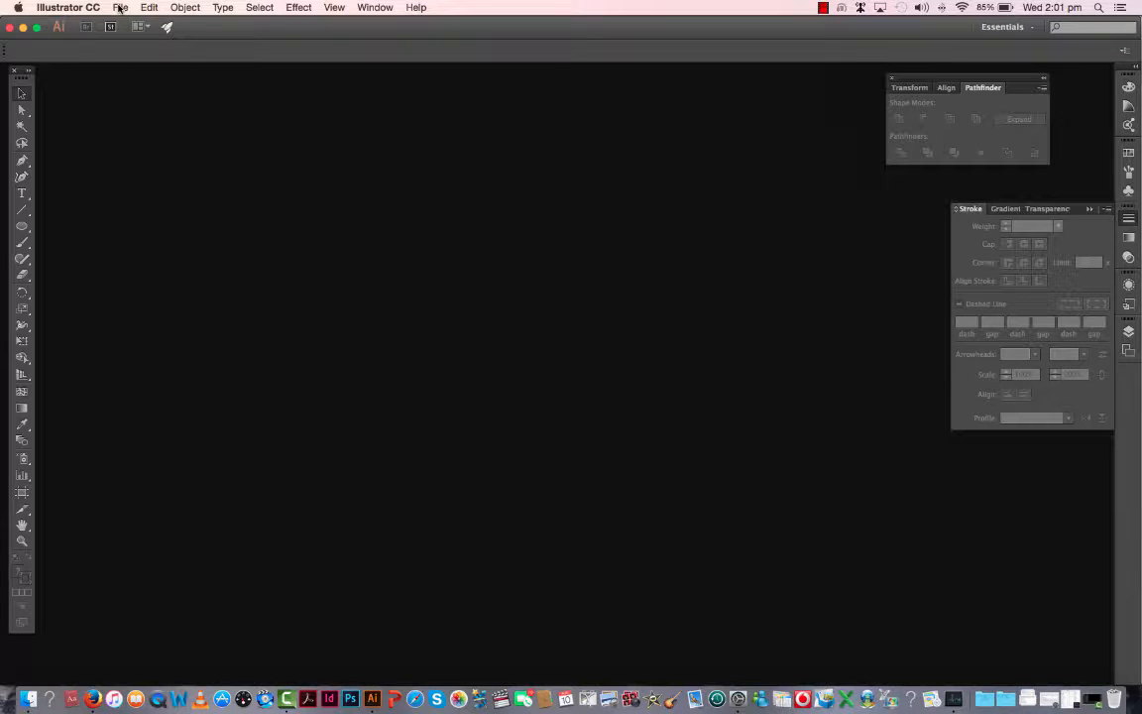
Create a new single-artboard A4 portrait print document in millimetres with a custom document name
left_click(120, 7)
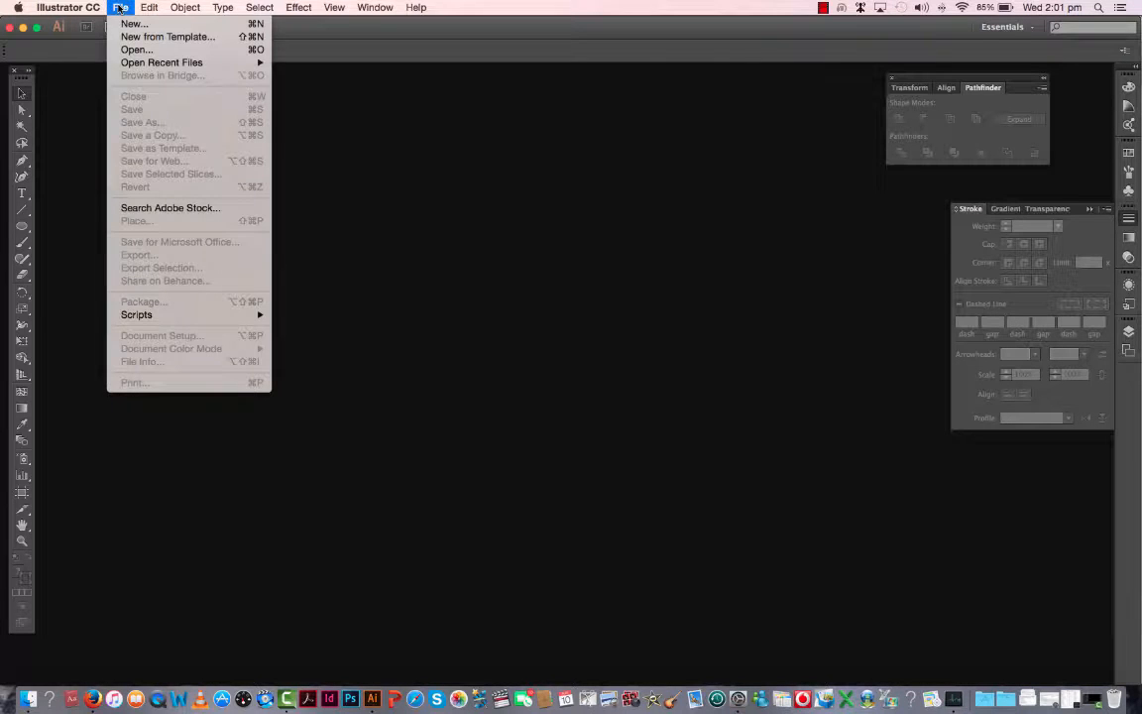
left_click(126, 22)
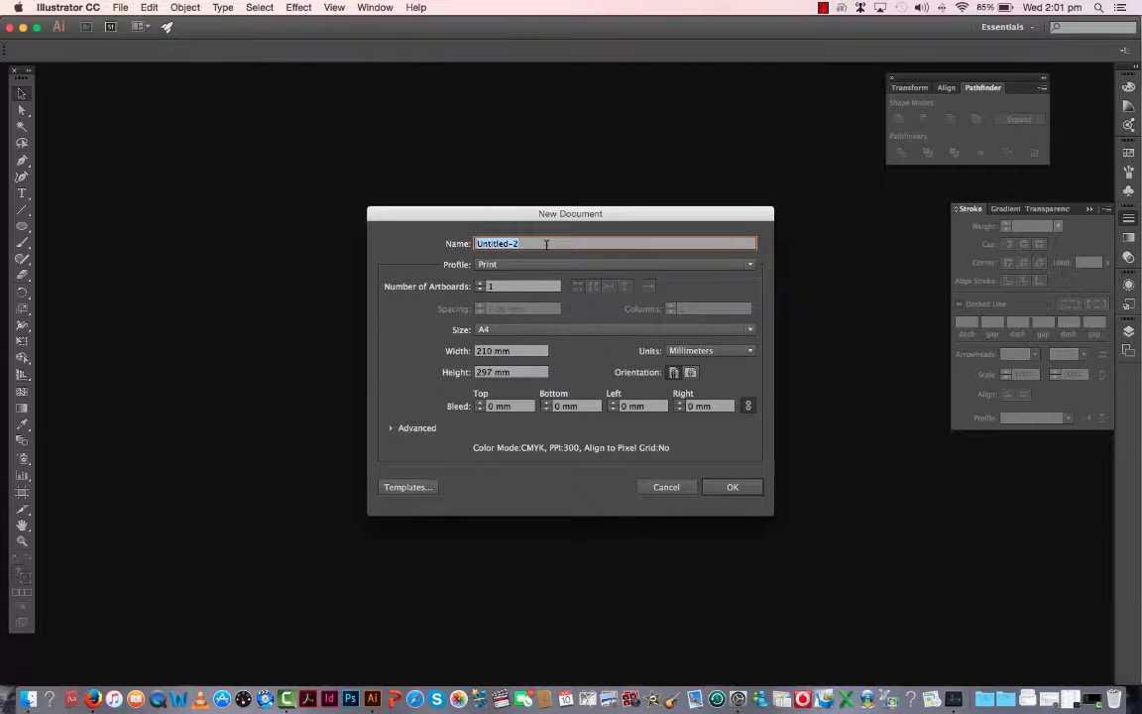
type("B")
key("Return")
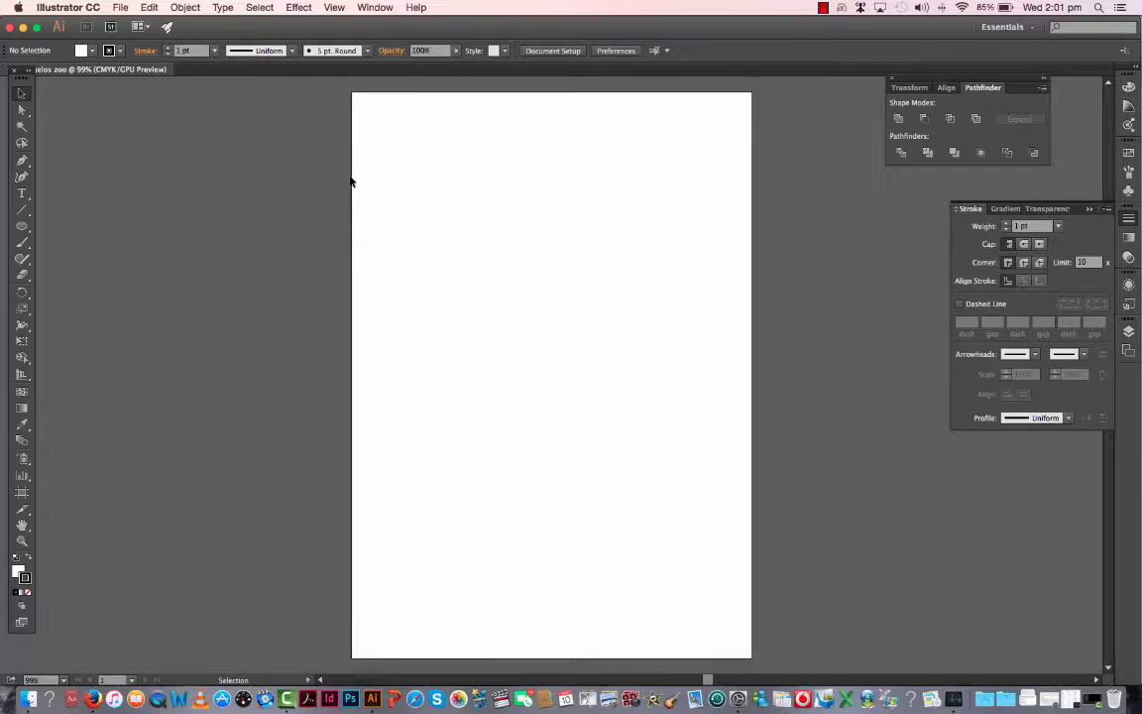
Draw an upright rectangle about 57 mm wide and 73 mm high in the upper half of the artboard
left_click(22, 229)
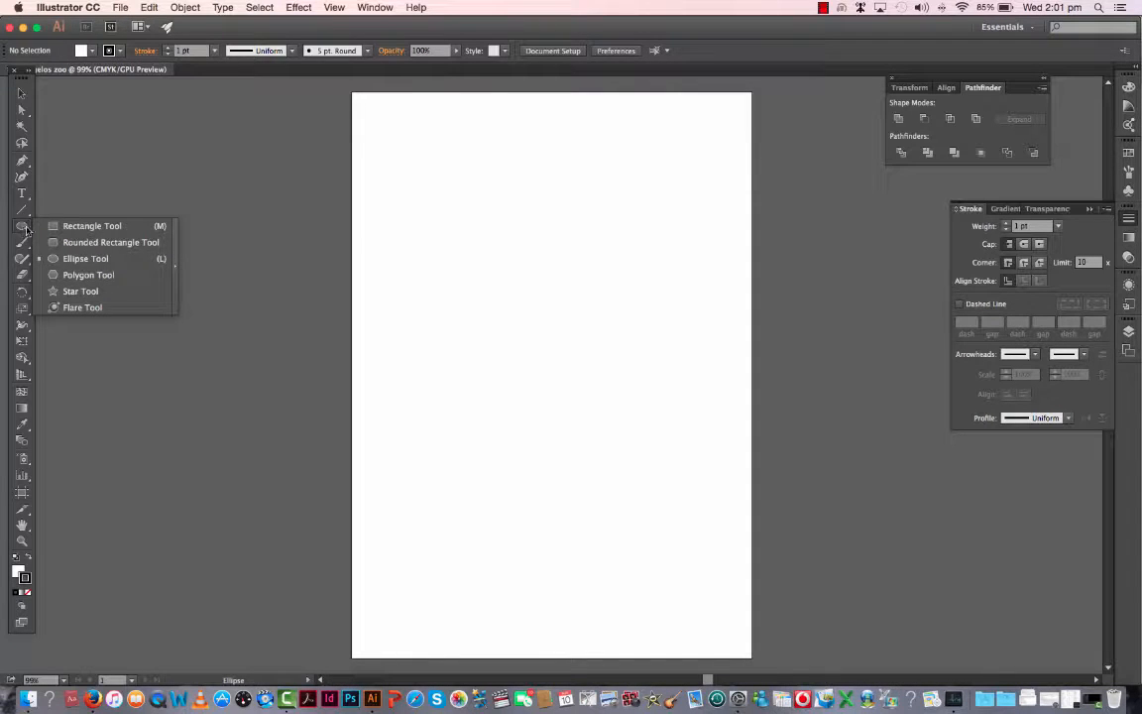
left_click_drag(26, 228, 79, 226)
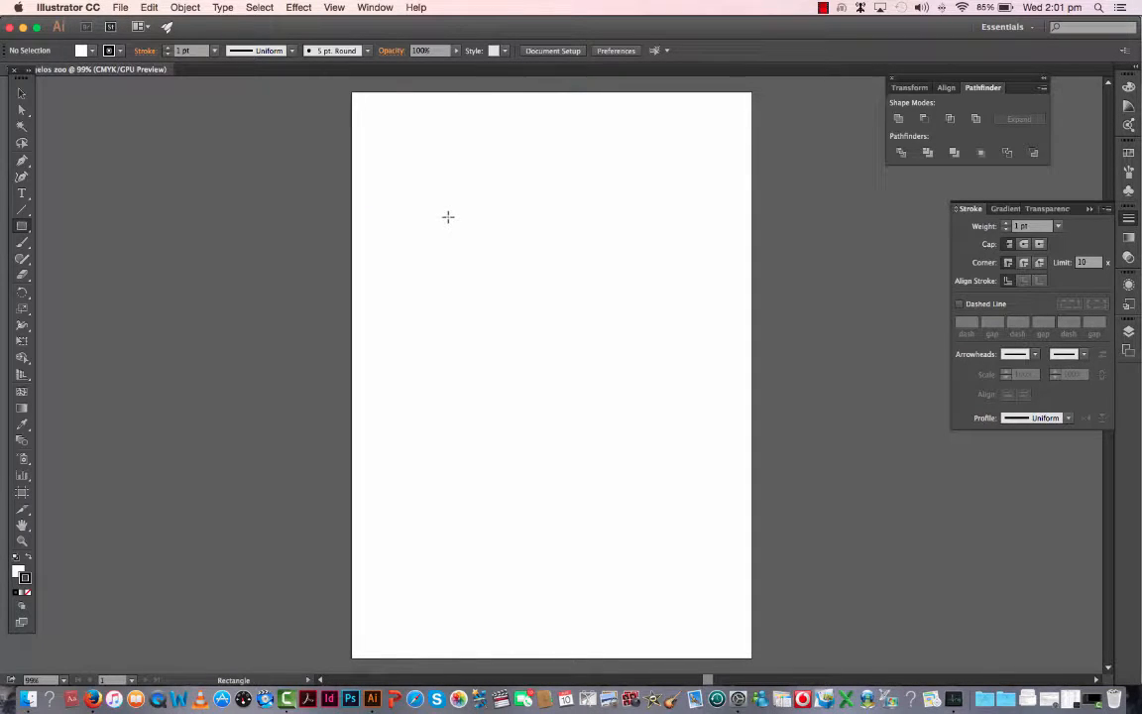
left_click_drag(429, 214, 539, 353)
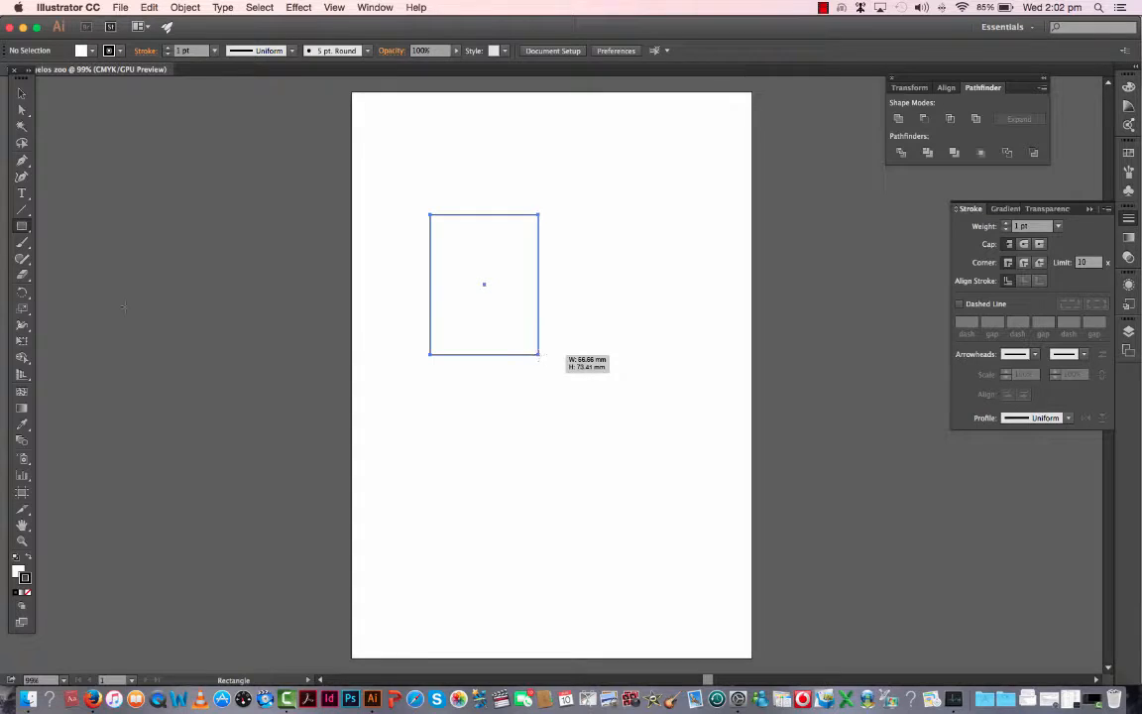
Draw a circle about 57 mm in diameter, matching the rectangle's width and centred on its top edge
left_click_drag(22, 226, 55, 257)
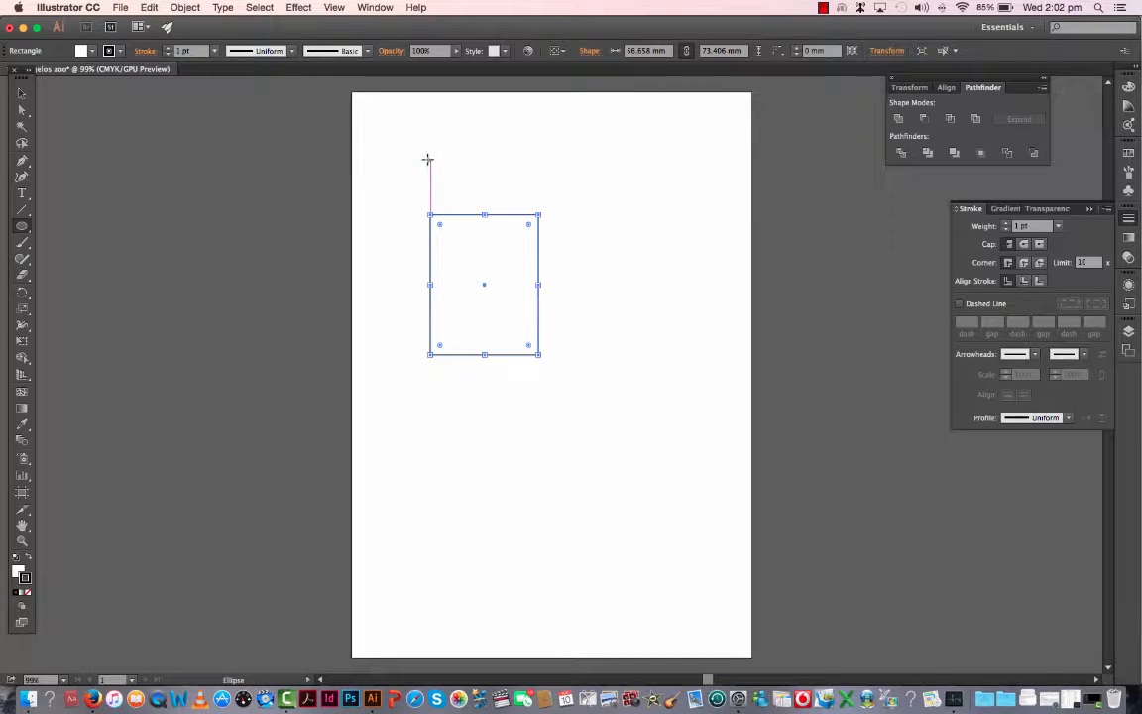
left_click_drag(428, 158, 538, 266)
key("v")
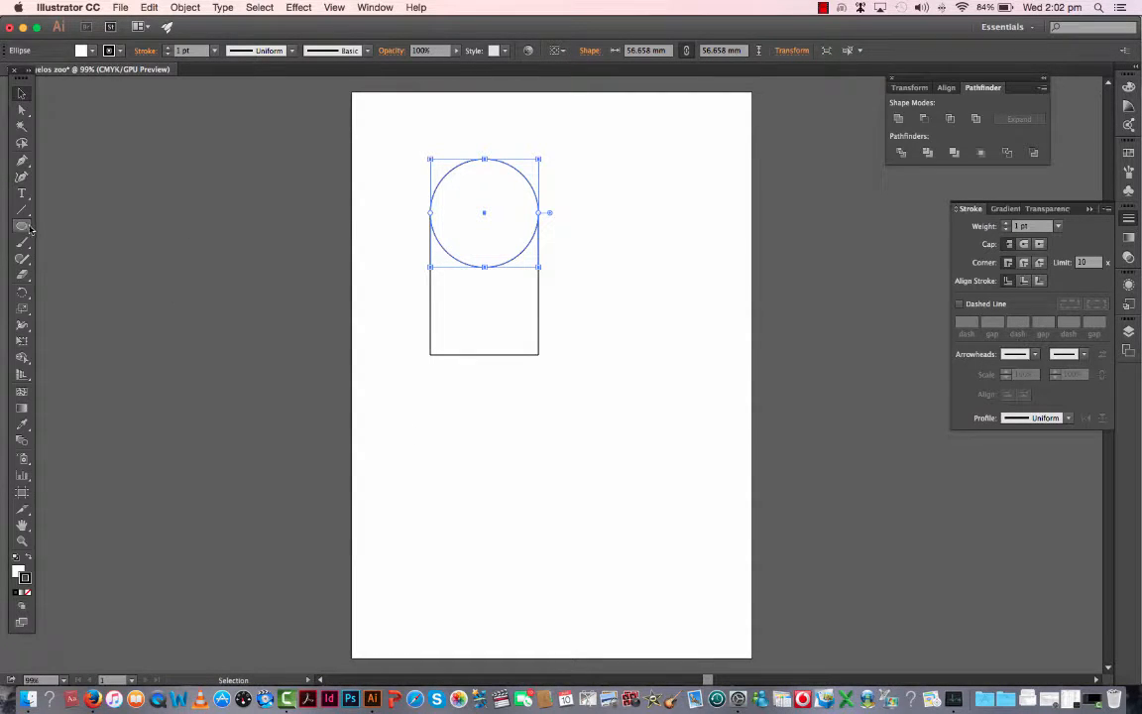
Select the rectangle and circle together and place the Pathfinder options beside them on the artboard
left_click_drag(420, 142, 583, 404)
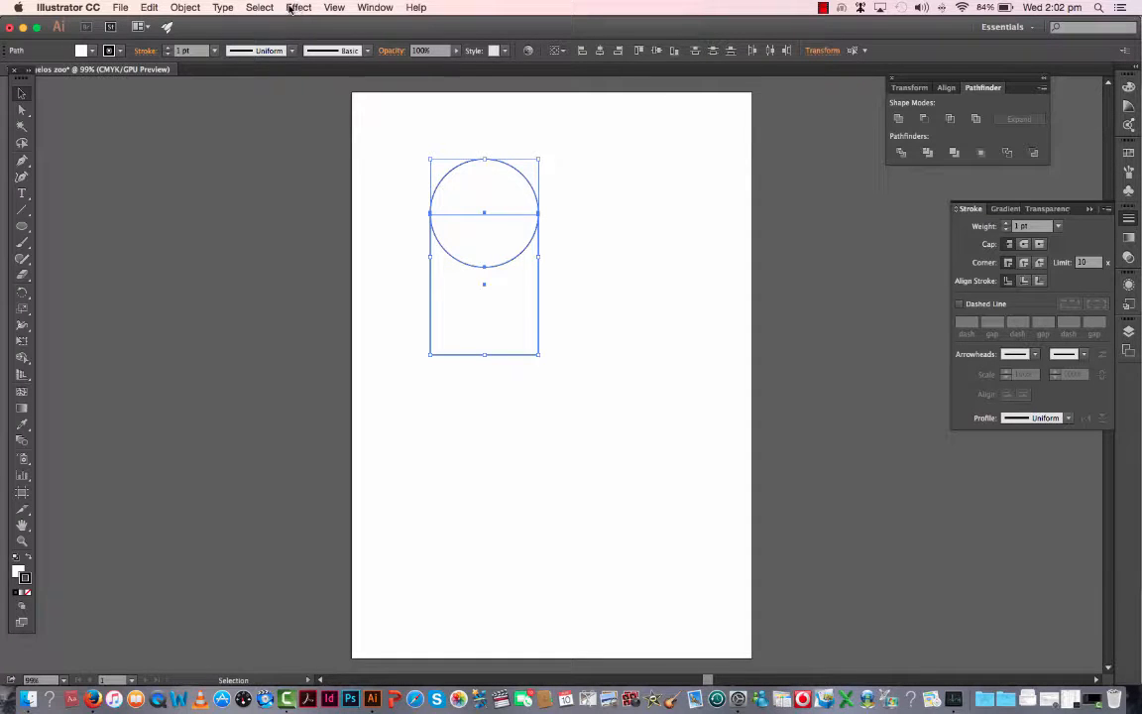
left_click(373, 8)
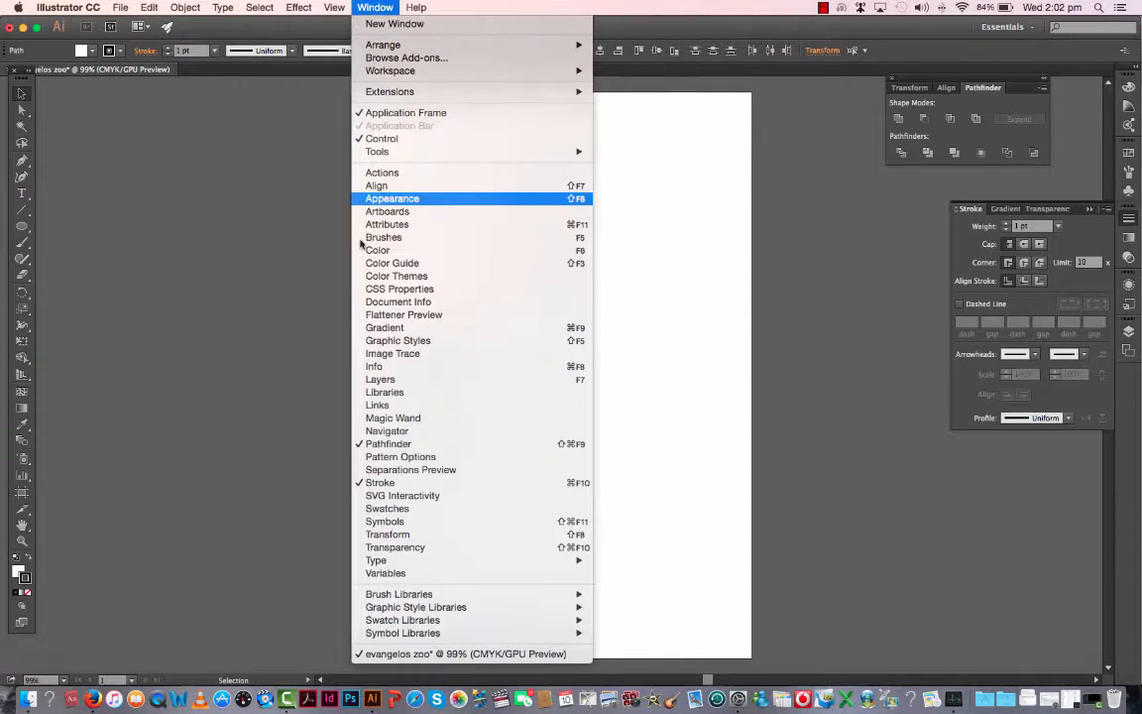
left_click(389, 443)
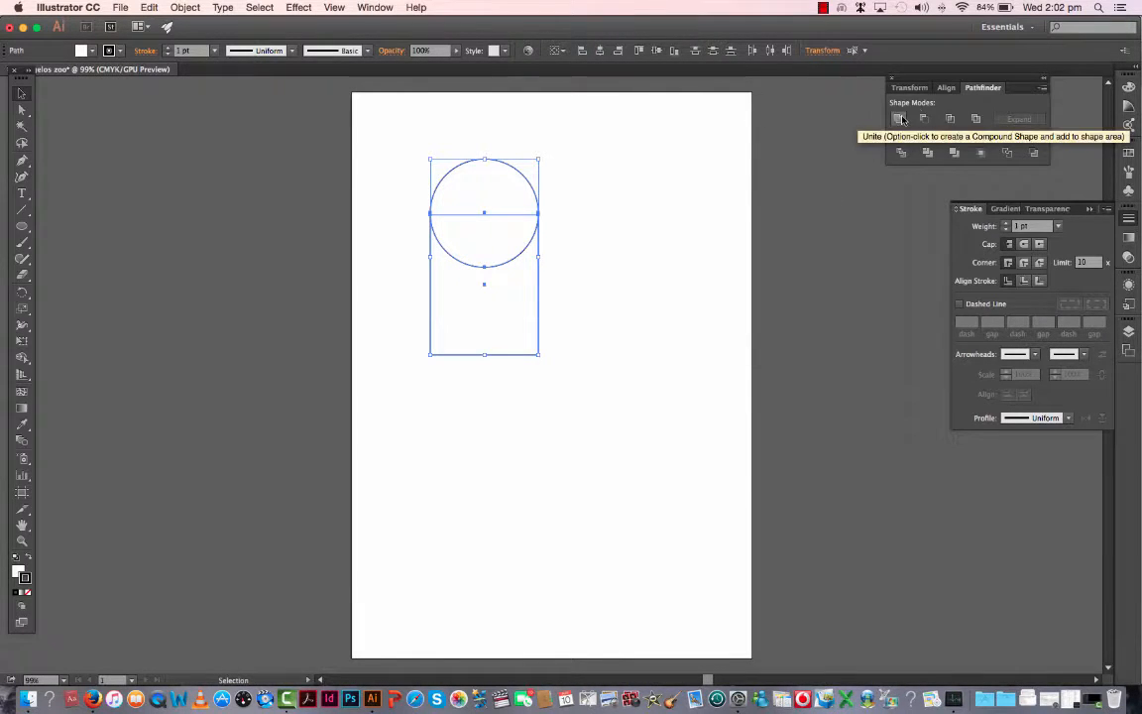
left_click_drag(956, 82, 652, 113)
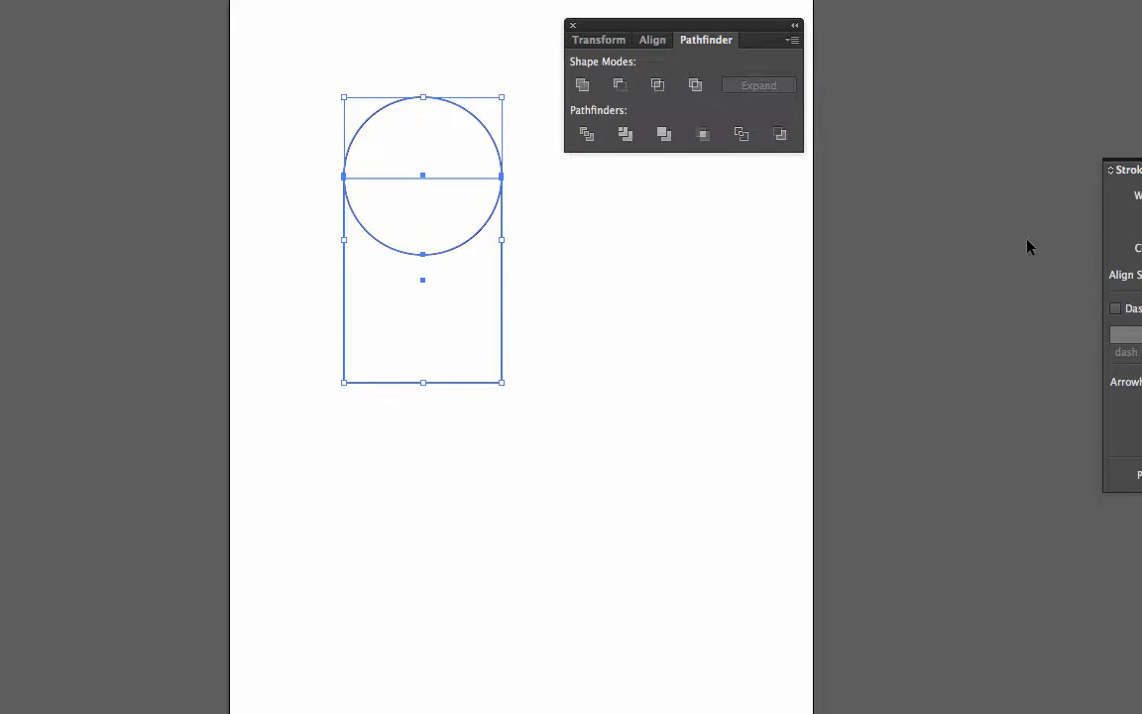
Give the selected rectangle and circle a blue fill and a 3 pt black stroke
left_click(1128, 156)
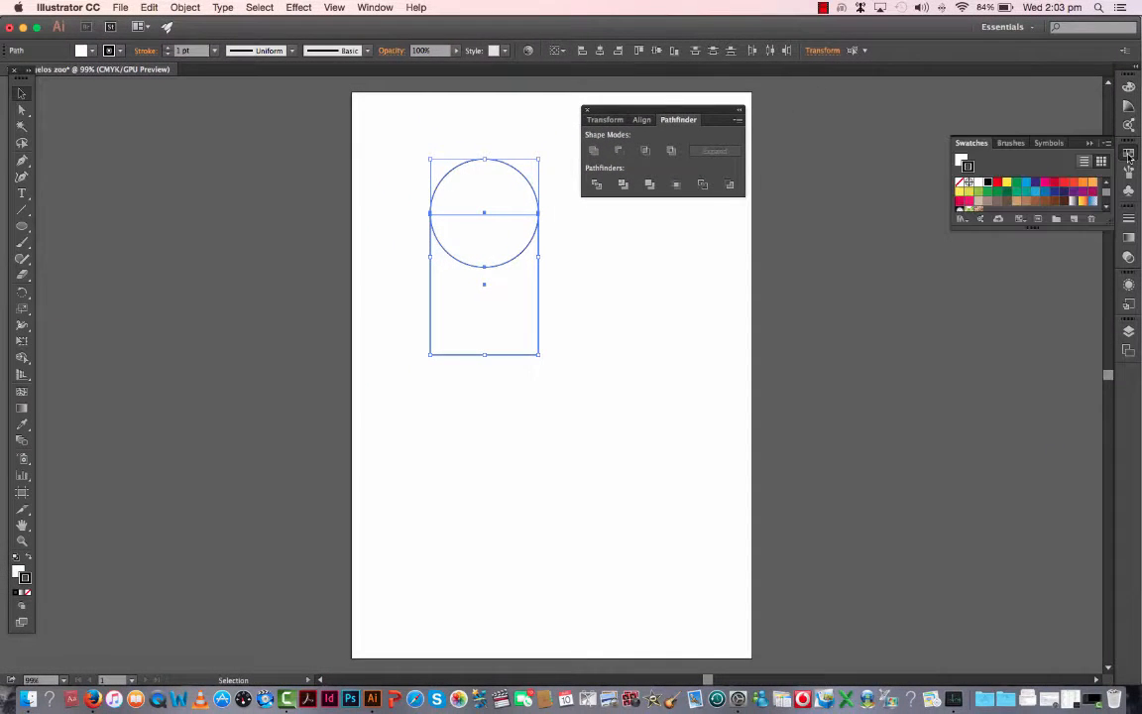
left_click(1027, 183)
key("shift+x")
left_click(988, 182)
left_click(168, 47)
left_click(167, 47)
Recolour only the circle with a yellow fill and a blue stroke
left_click(632, 392)
left_click(486, 213)
left_click(1007, 182)
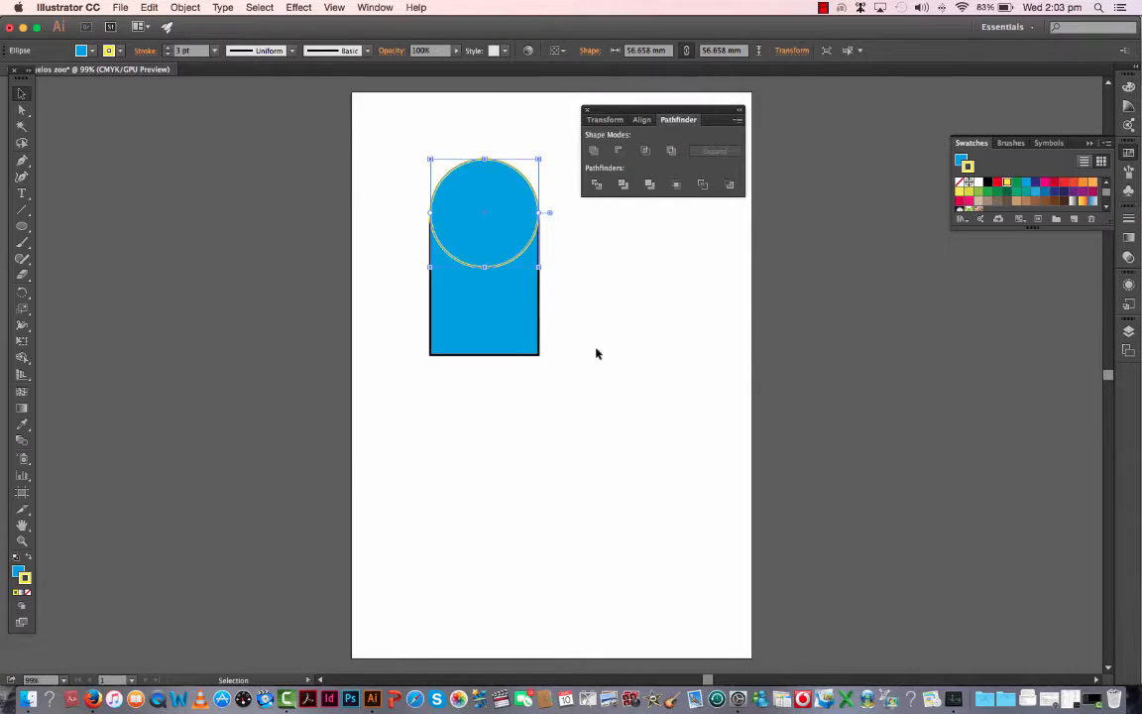
left_click(27, 558)
left_click(584, 420)
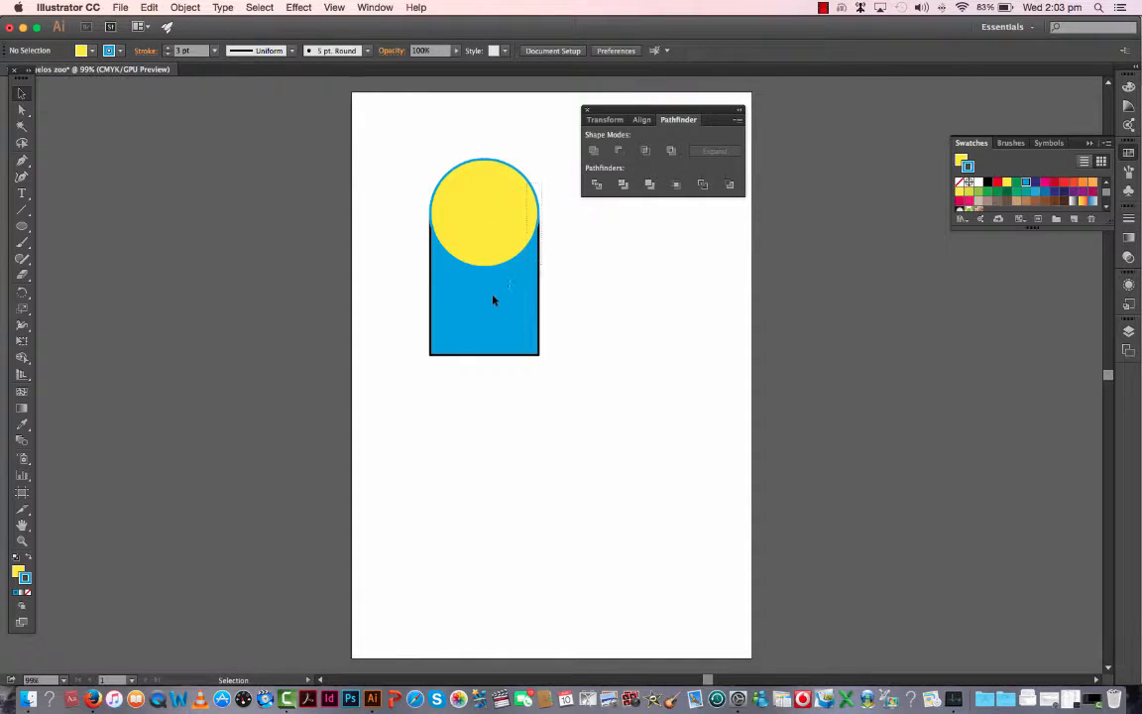
Unite the circle and rectangle into one arched shape and shift it slightly on the artboard
key("super+a")
left_click(594, 150)
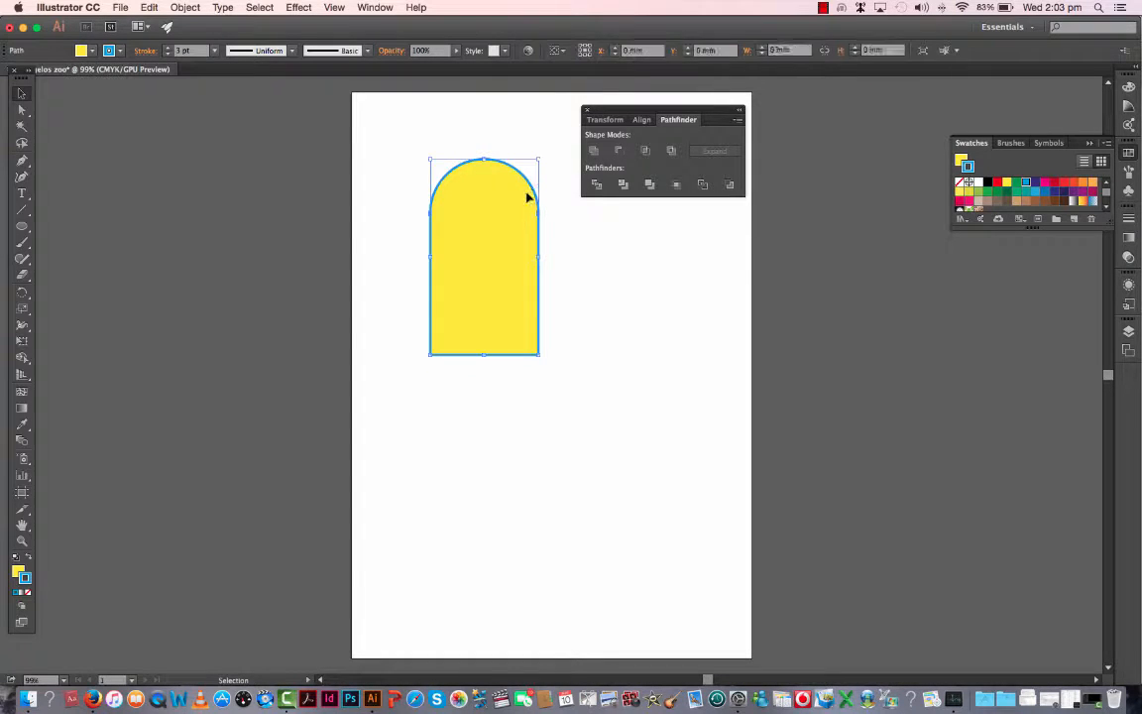
mouse_move(535, 186)
left_mouse_down()
mouse_move(520, 247)
mouse_move(517, 172)
left_mouse_up()
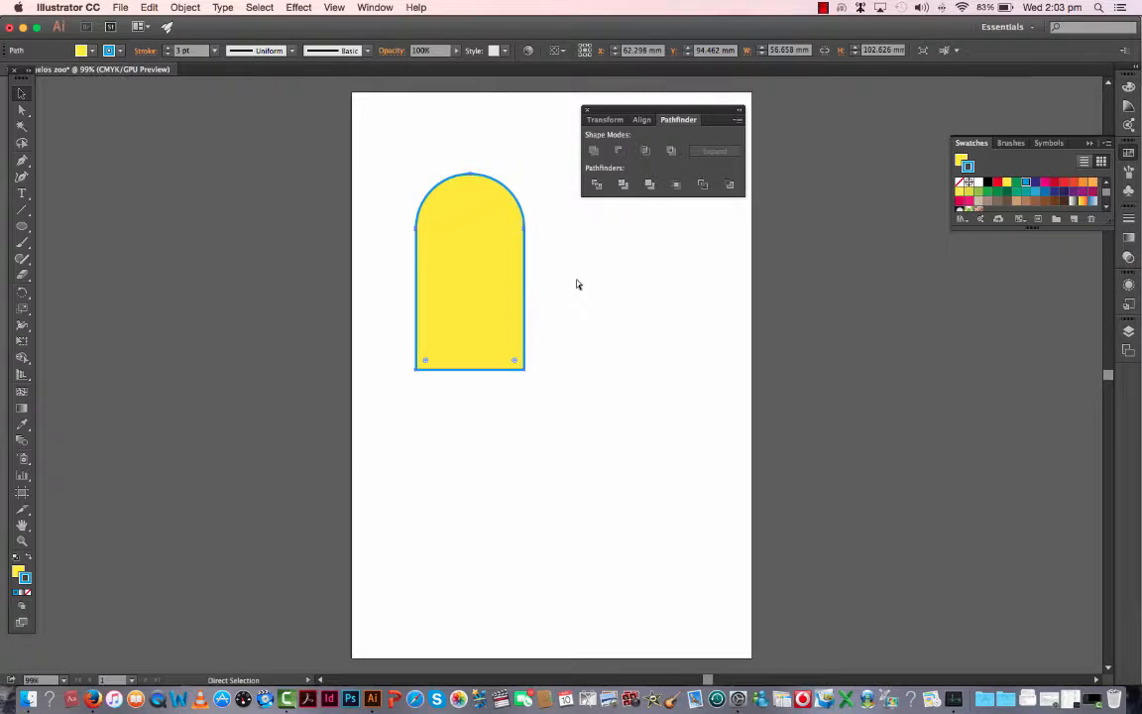
Rotate the copy pasted in front of the arched shape by 90° so it crosses the upright original
right_click(482, 238)
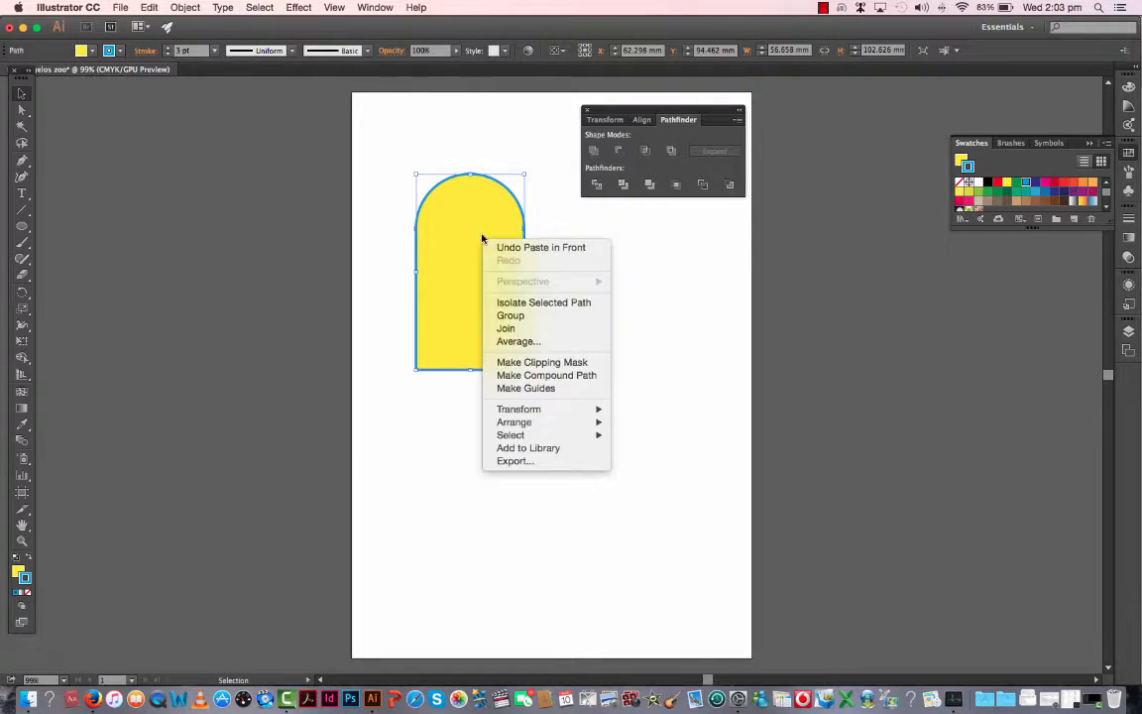
mouse_move(533, 414)
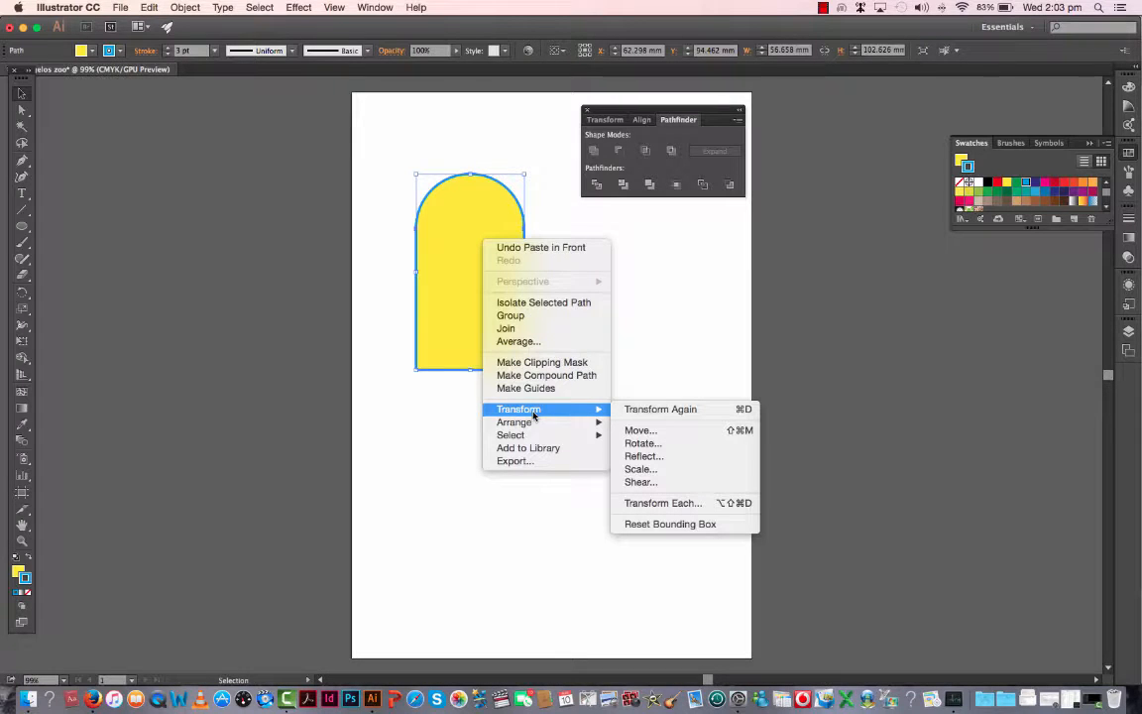
left_click(640, 444)
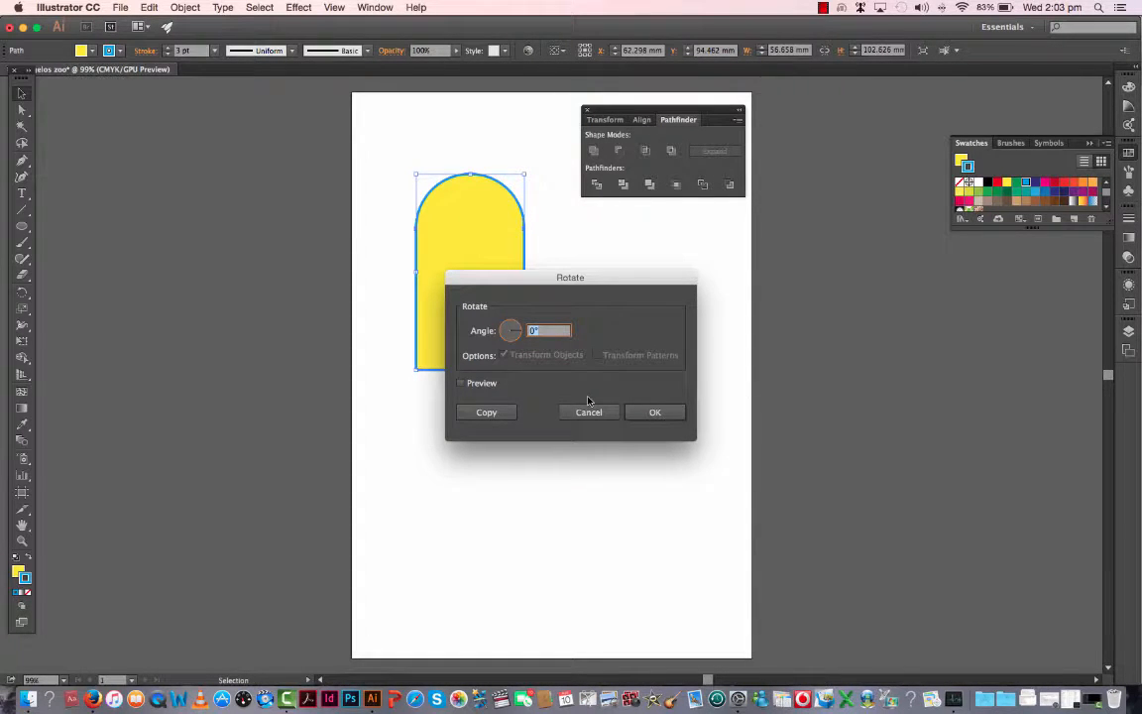
type("90")
left_click(642, 415)
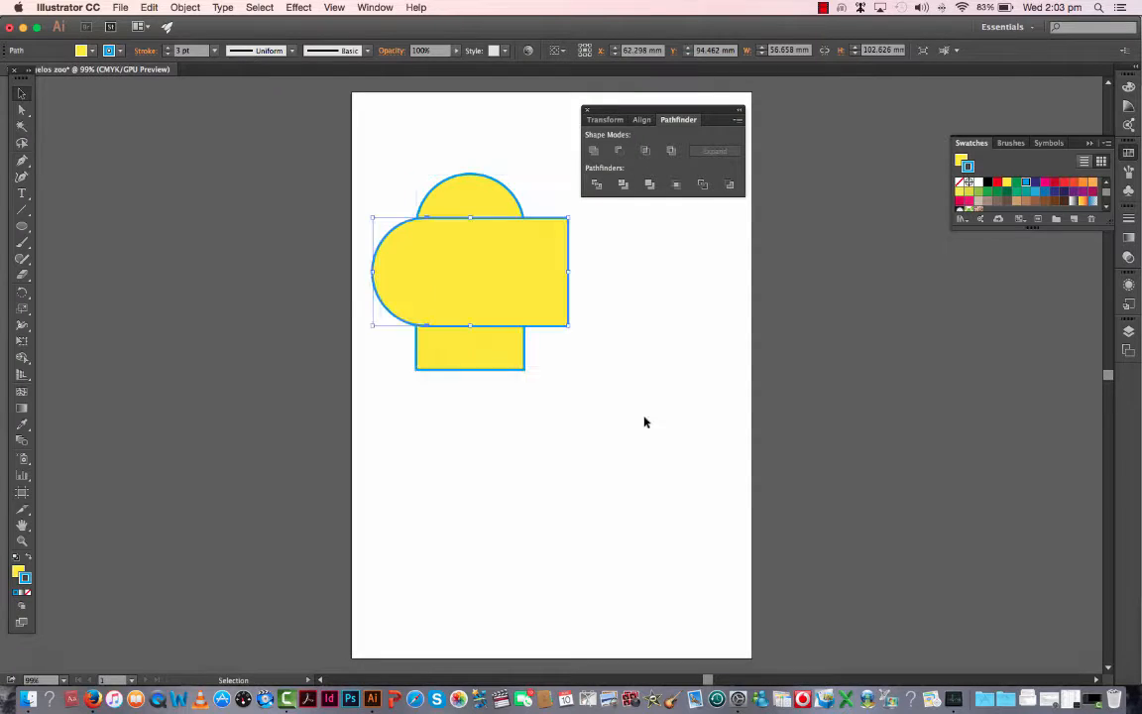
Move the rotated arch down and overlap its square end with the upright arch, bottom edges aligned, to form an L
left_click_drag(493, 299, 500, 460)
left_click_drag(472, 334, 623, 450)
left_click(634, 537)
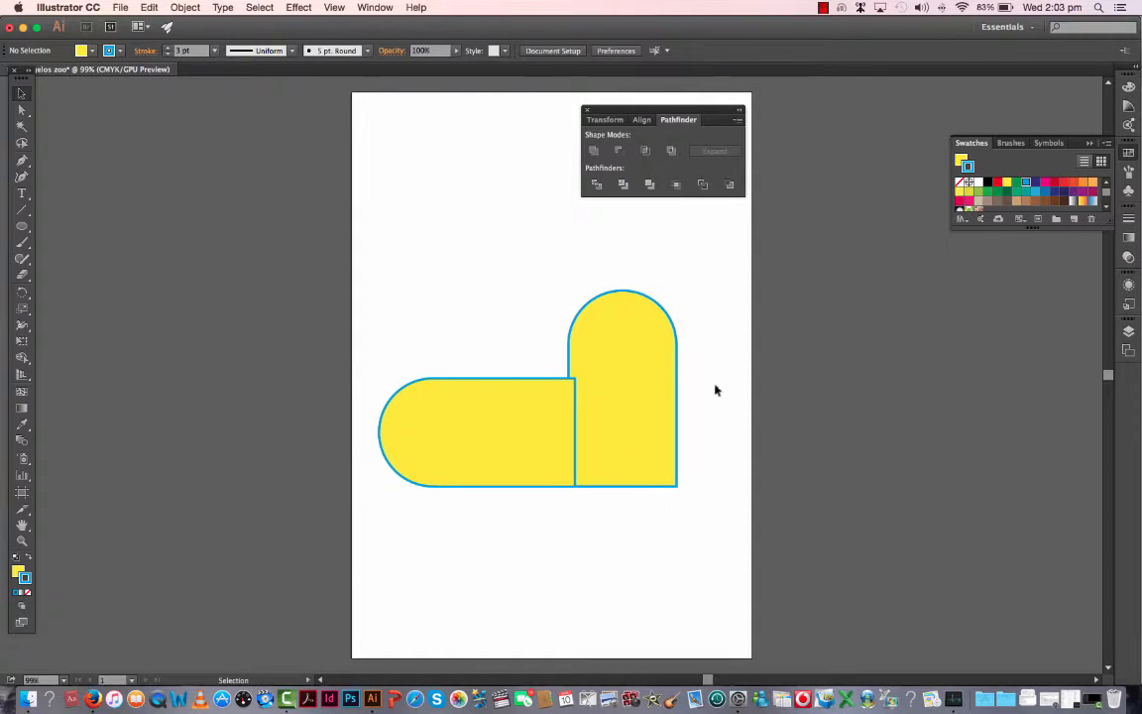
Unite the two overlapping arches into a single L-shaped outline and move it slightly up the artboard
left_click_drag(708, 362, 496, 342)
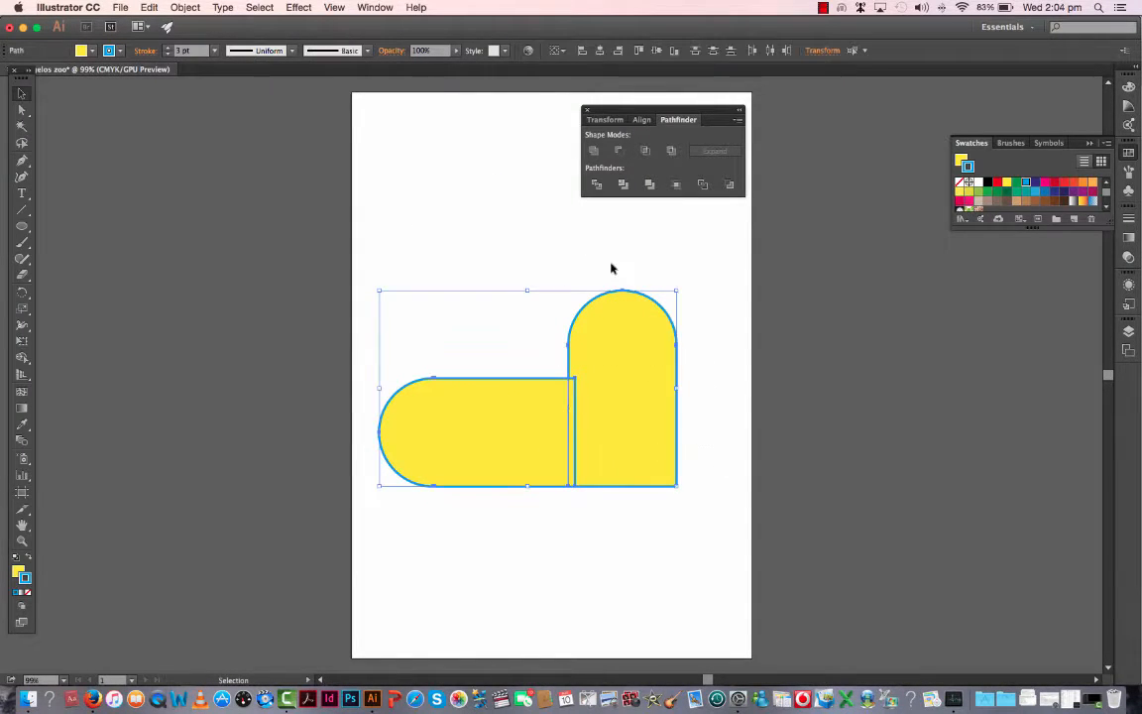
left_click(593, 150)
left_click(546, 535)
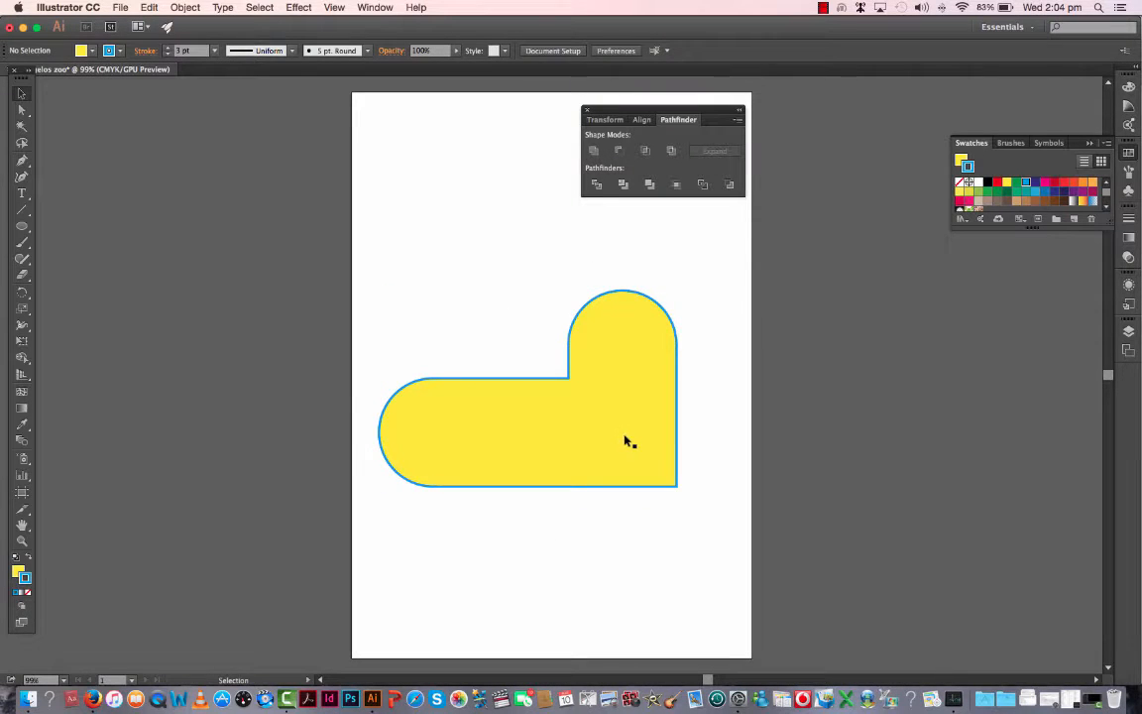
left_click_drag(624, 441, 624, 407)
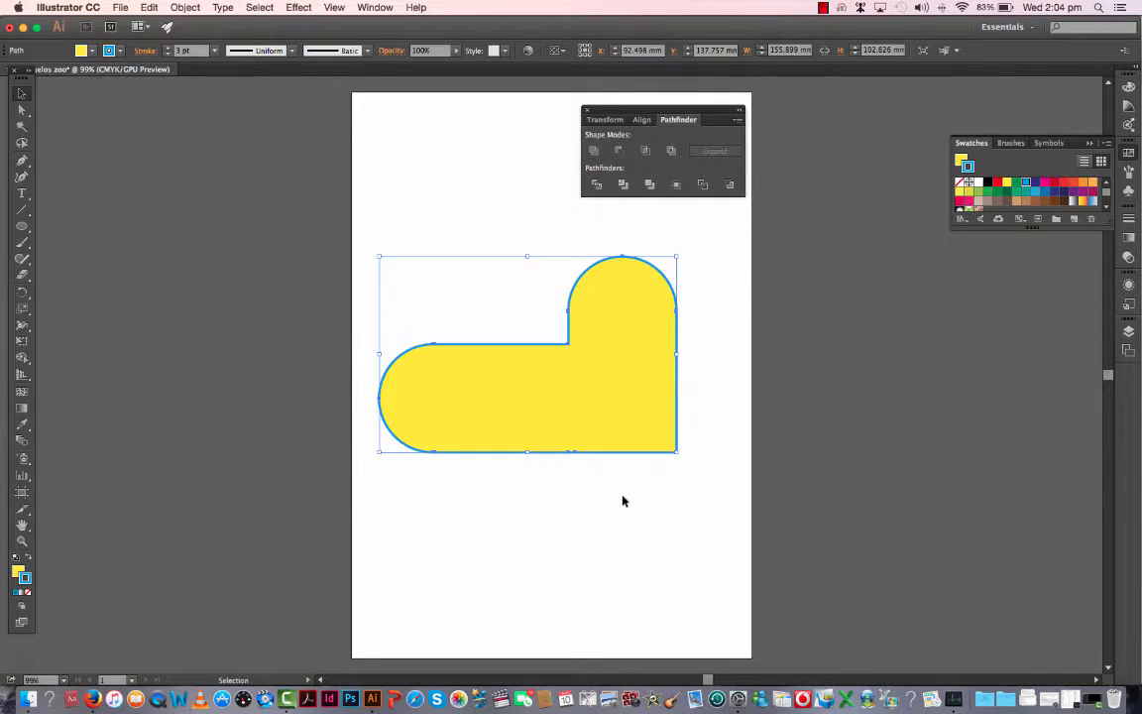
left_click(622, 500)
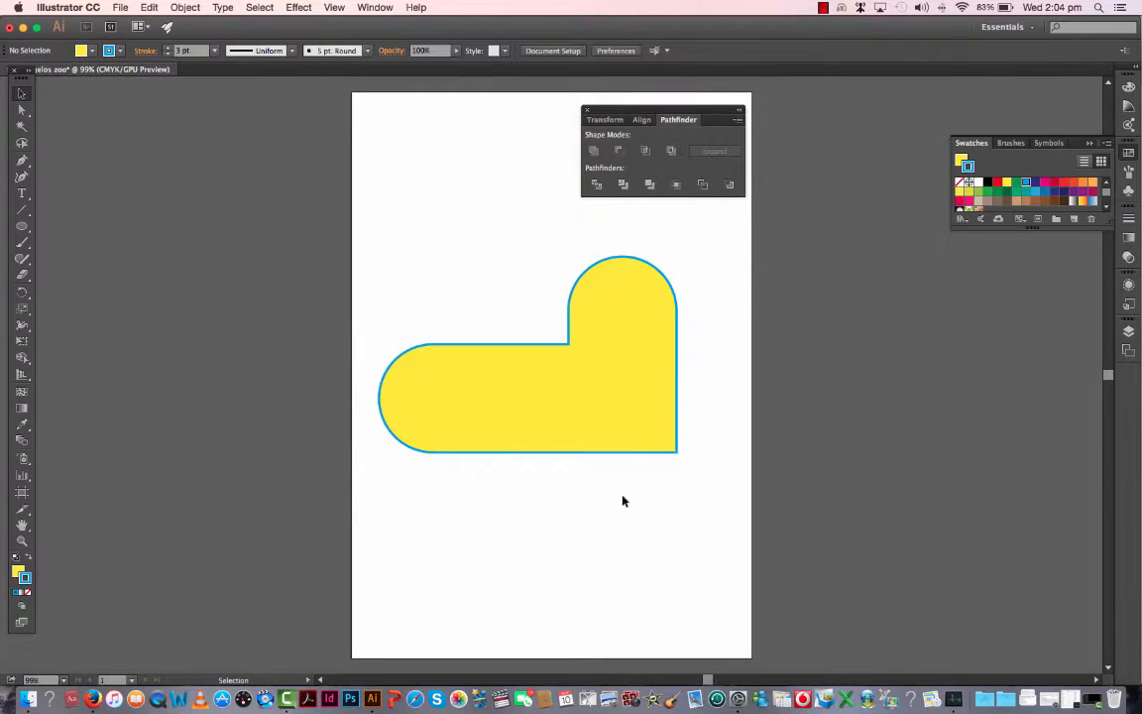
Draw circles about 24 mm and 26 mm wide in the horizontal arm and one about 27 mm in the upright arm
left_click(23, 227)
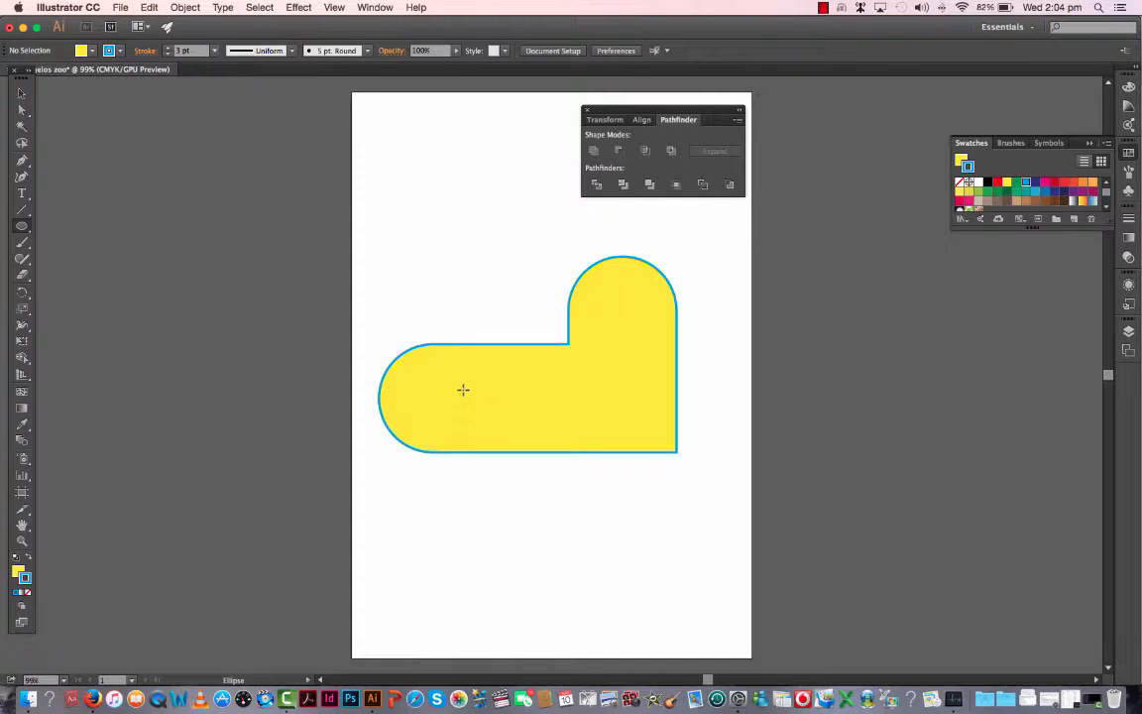
left_click_drag(444, 379, 489, 420)
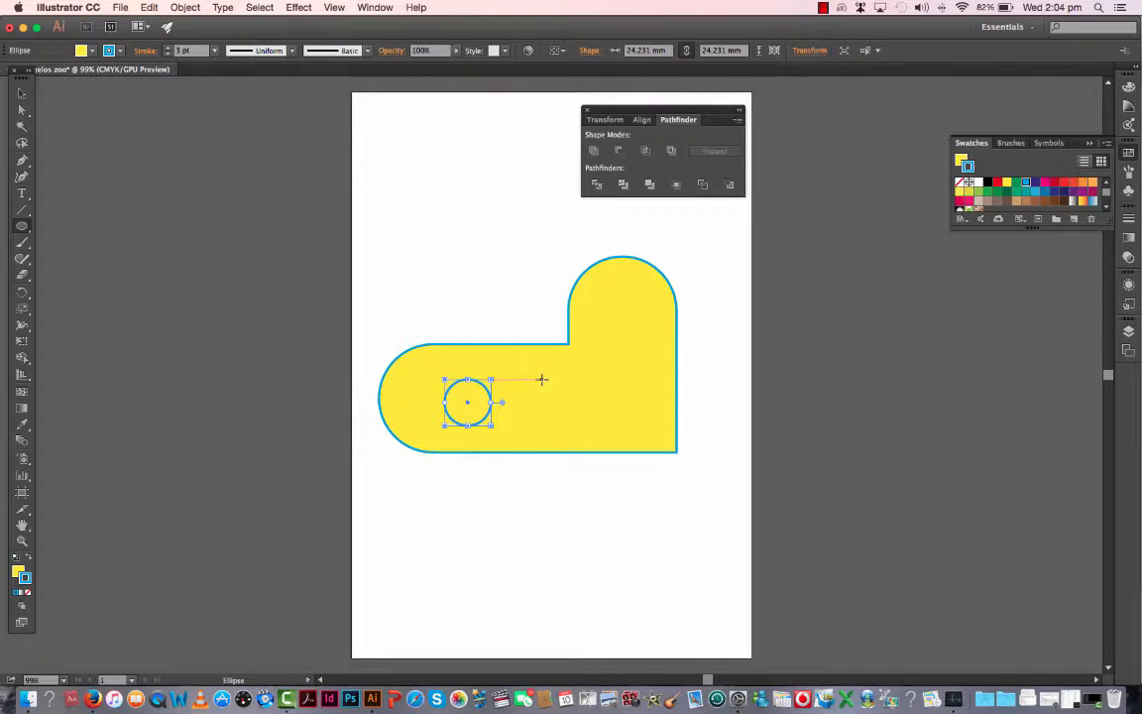
left_click_drag(540, 379, 577, 429)
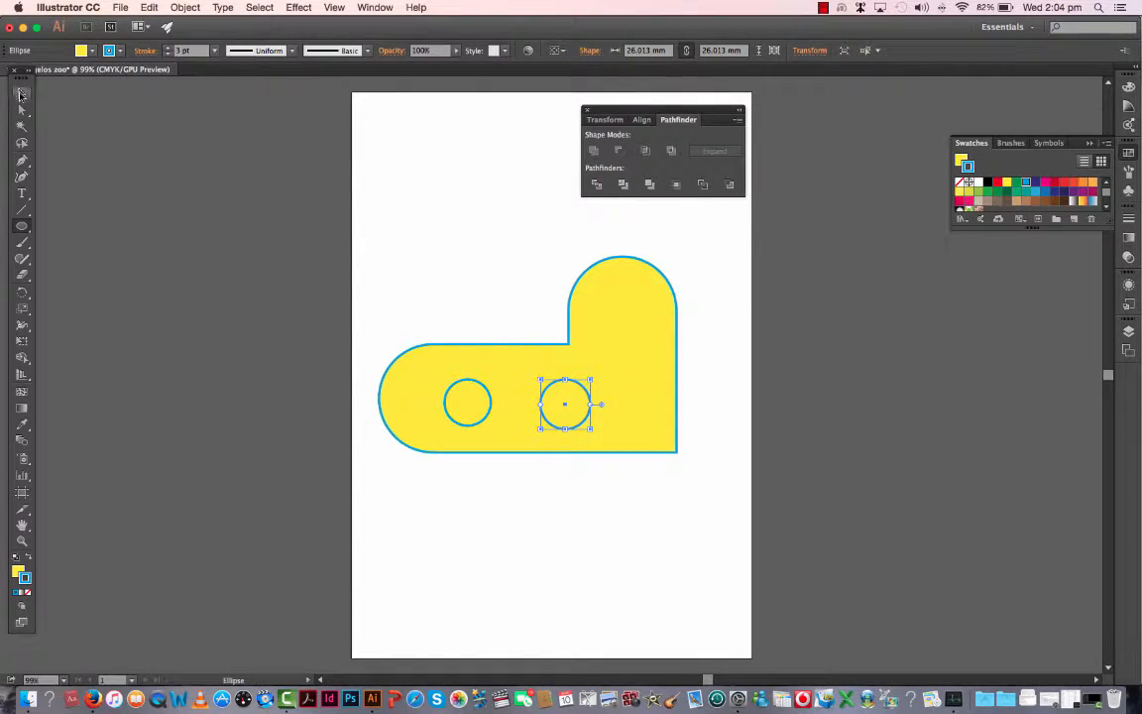
left_click_drag(611, 290, 662, 341)
left_click(23, 91)
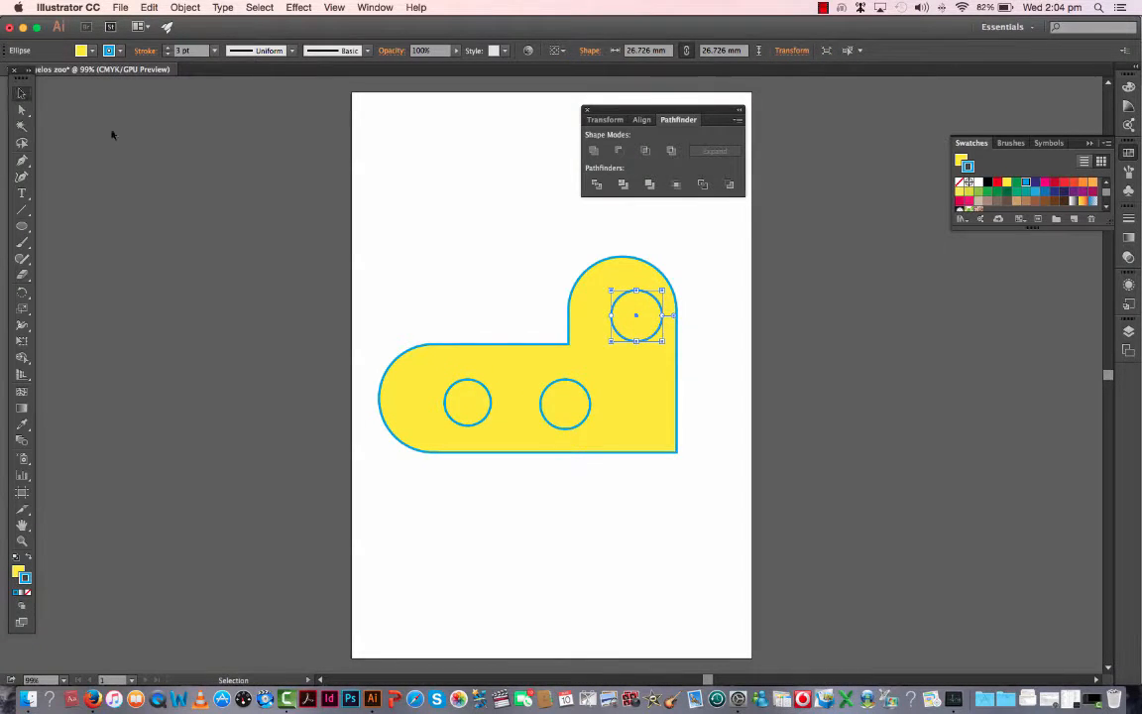
Subtract the three circles from the L-shaped body with Minus Front to cut round holes
left_click_drag(412, 238, 670, 505)
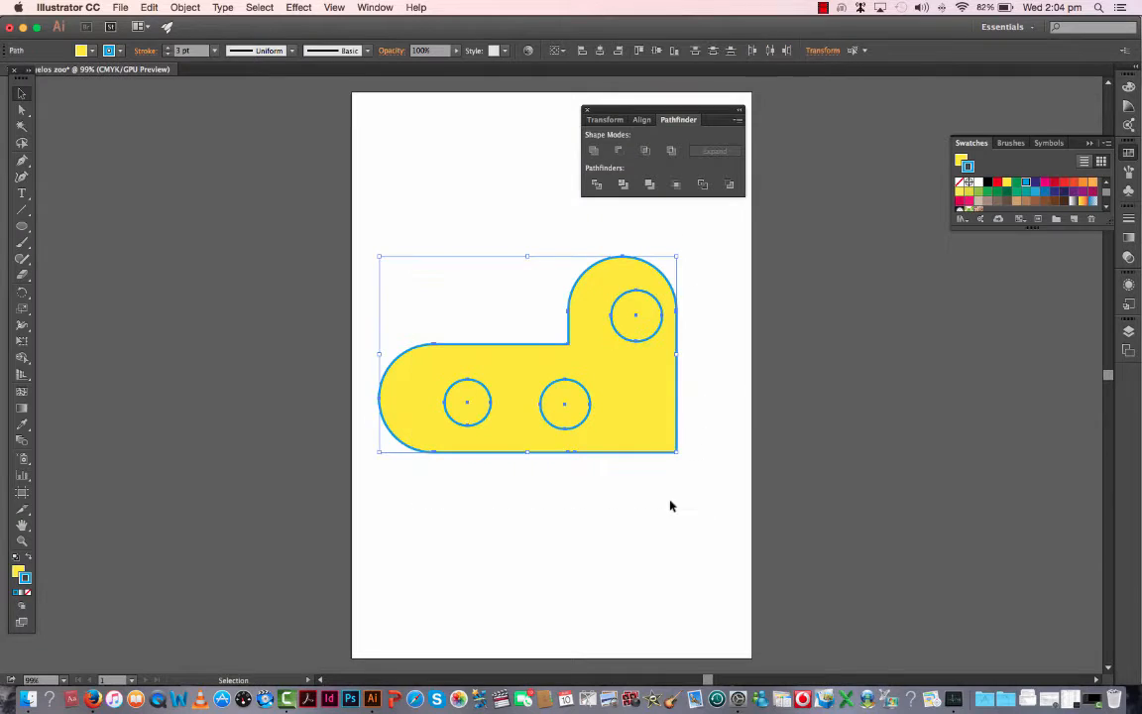
left_click(621, 153)
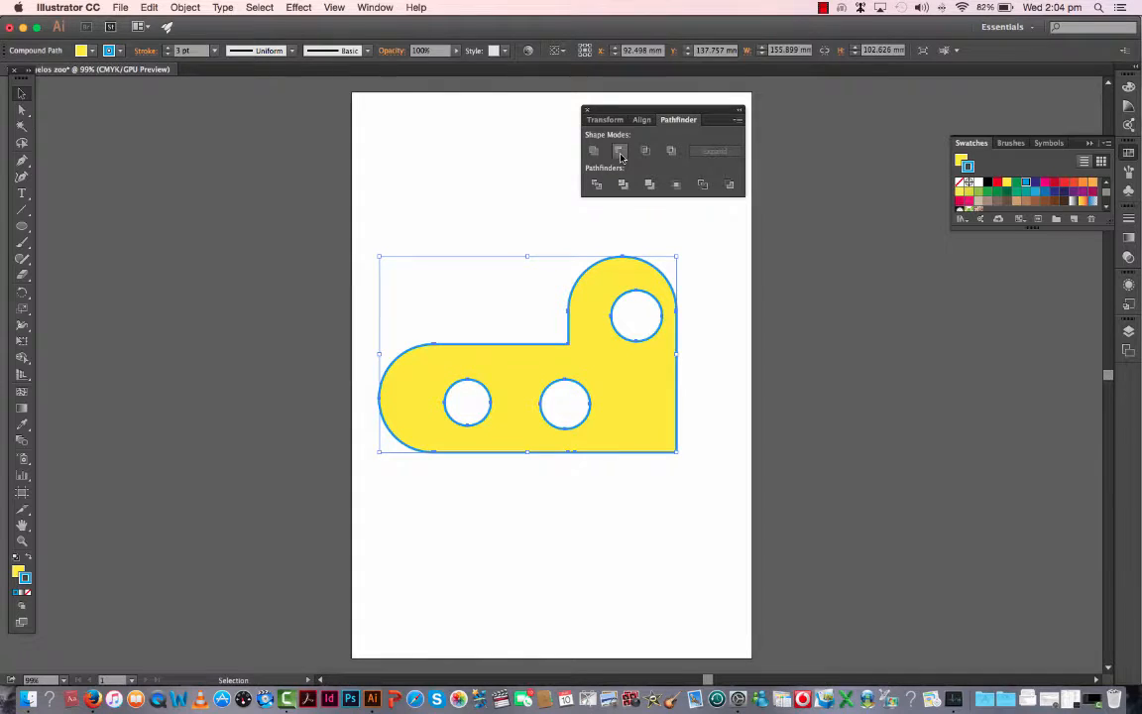
left_click(697, 402)
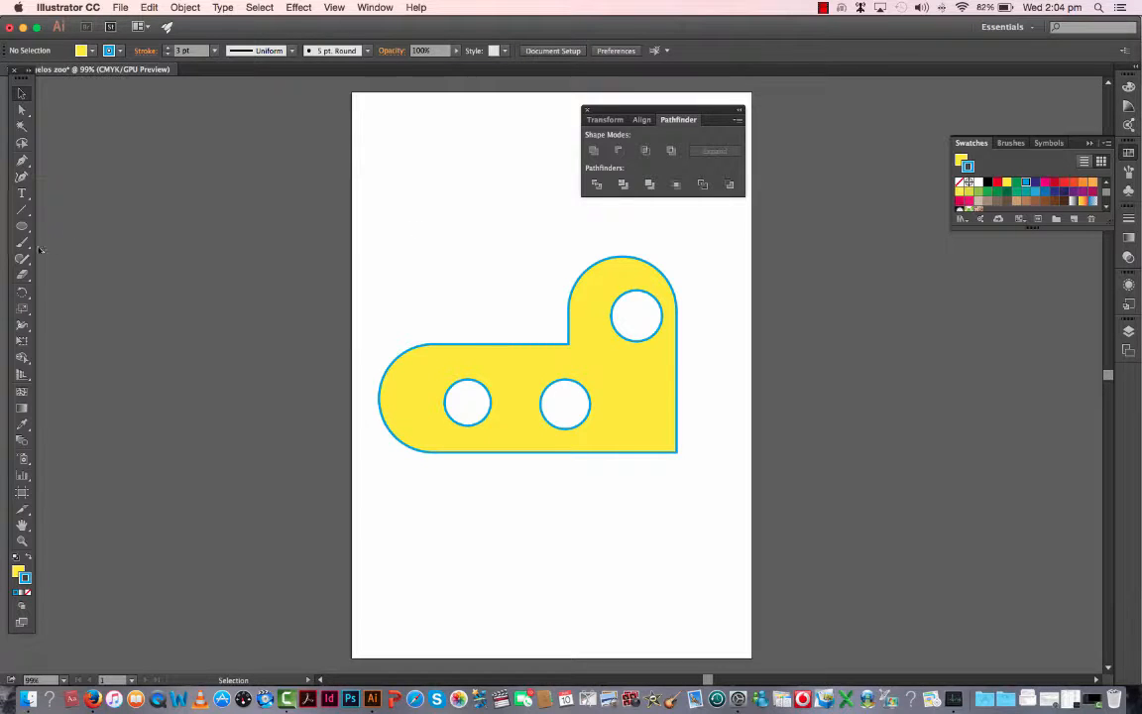
Add a new layer, move it below Layer 1, and lock Layer 1
left_click_drag(22, 226, 69, 206)
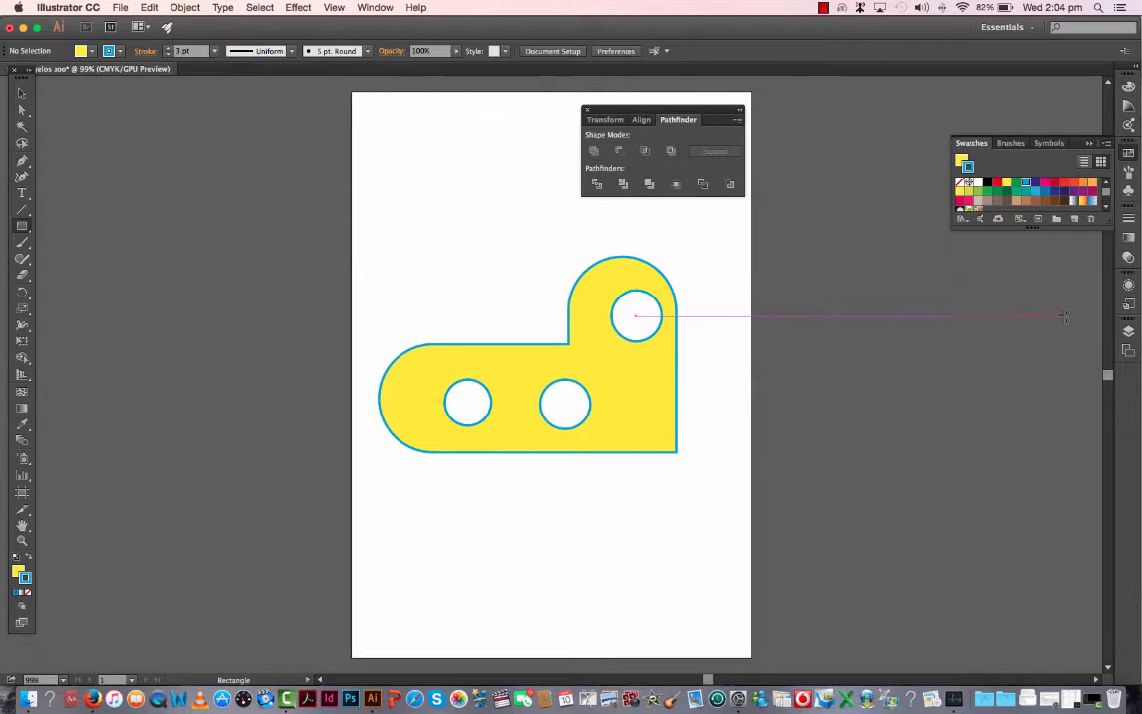
left_click(1127, 331)
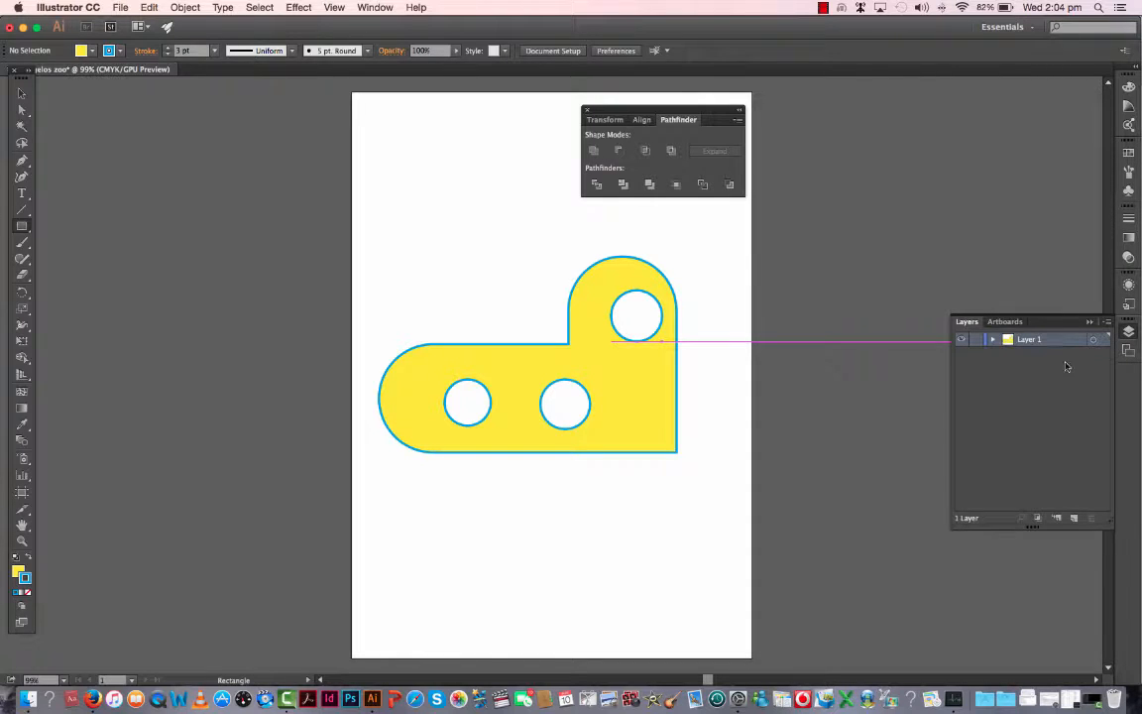
left_click(1073, 517)
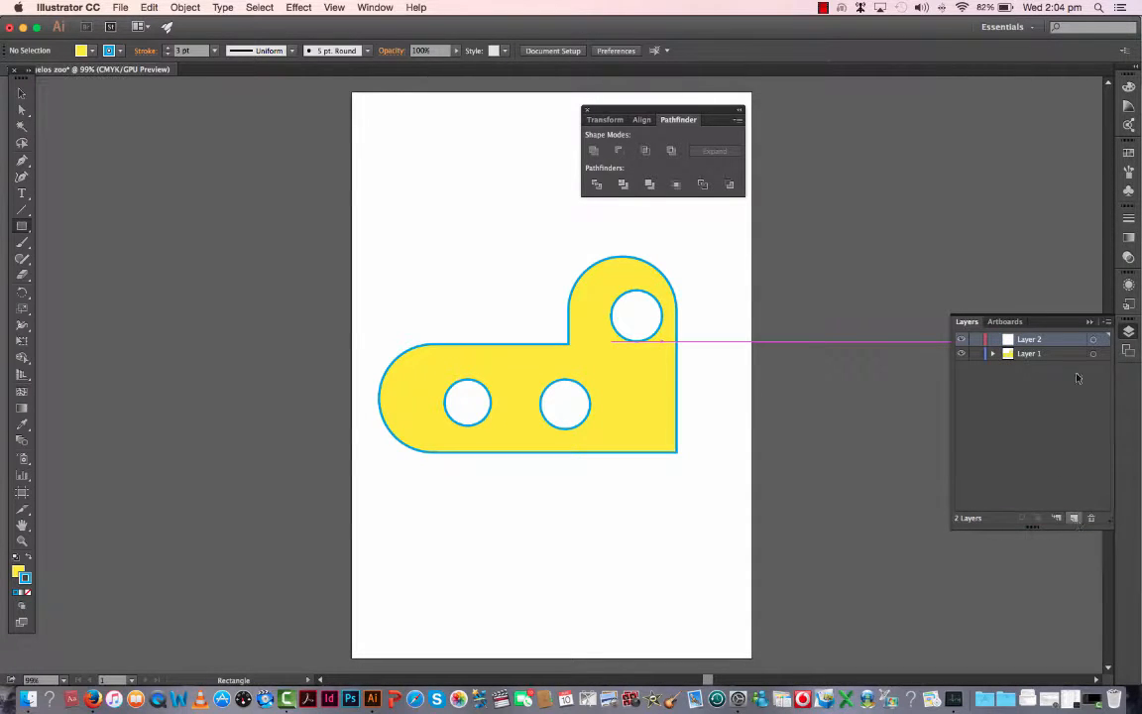
left_click_drag(1066, 341, 1067, 375)
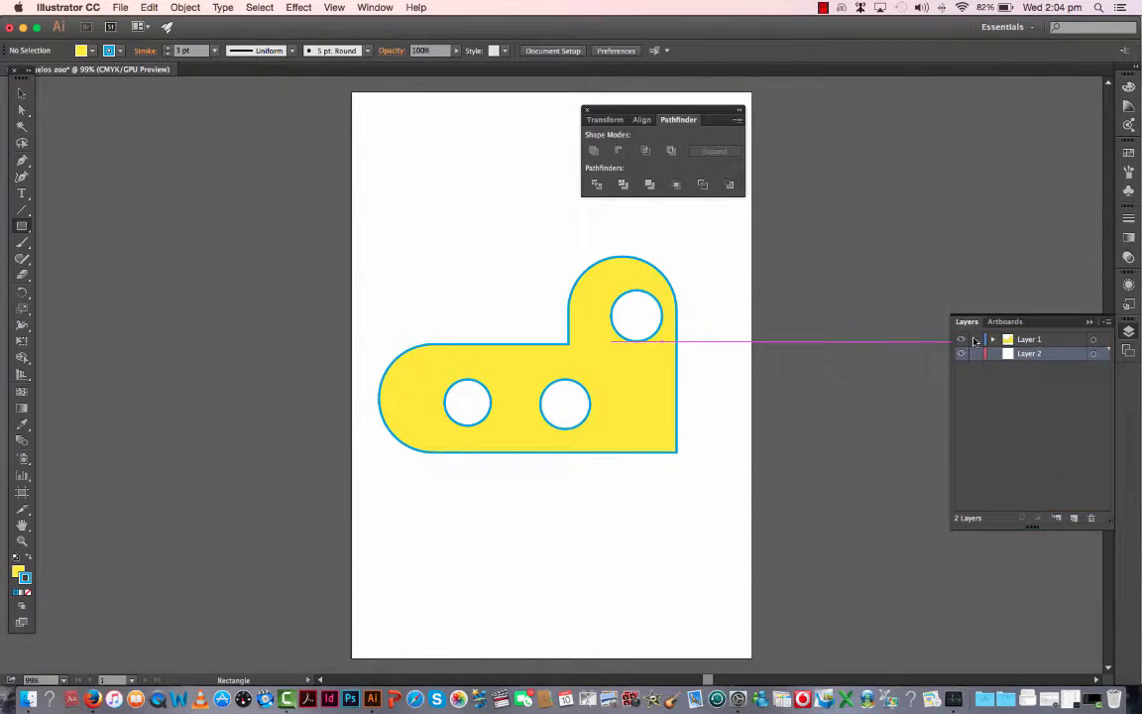
Draw a rectangle about 107 × 93 mm on Layer 2 behind the L-shape and swap its fill and stroke colours
left_click_drag(423, 220, 628, 396)
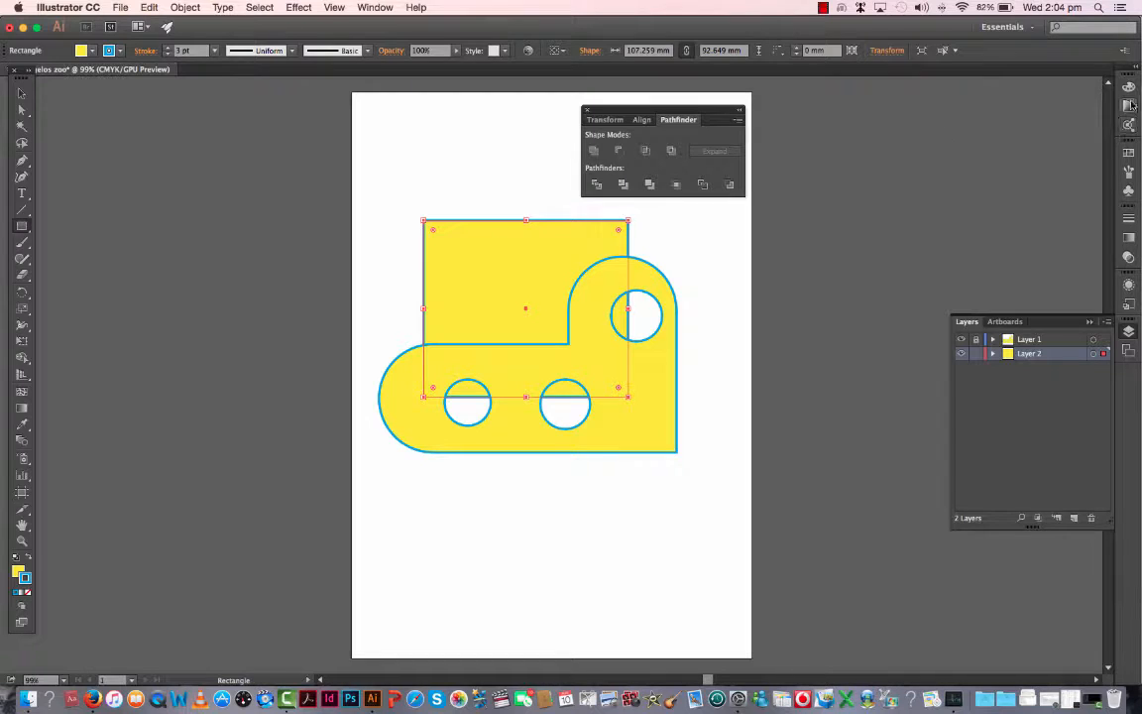
left_click(1128, 152)
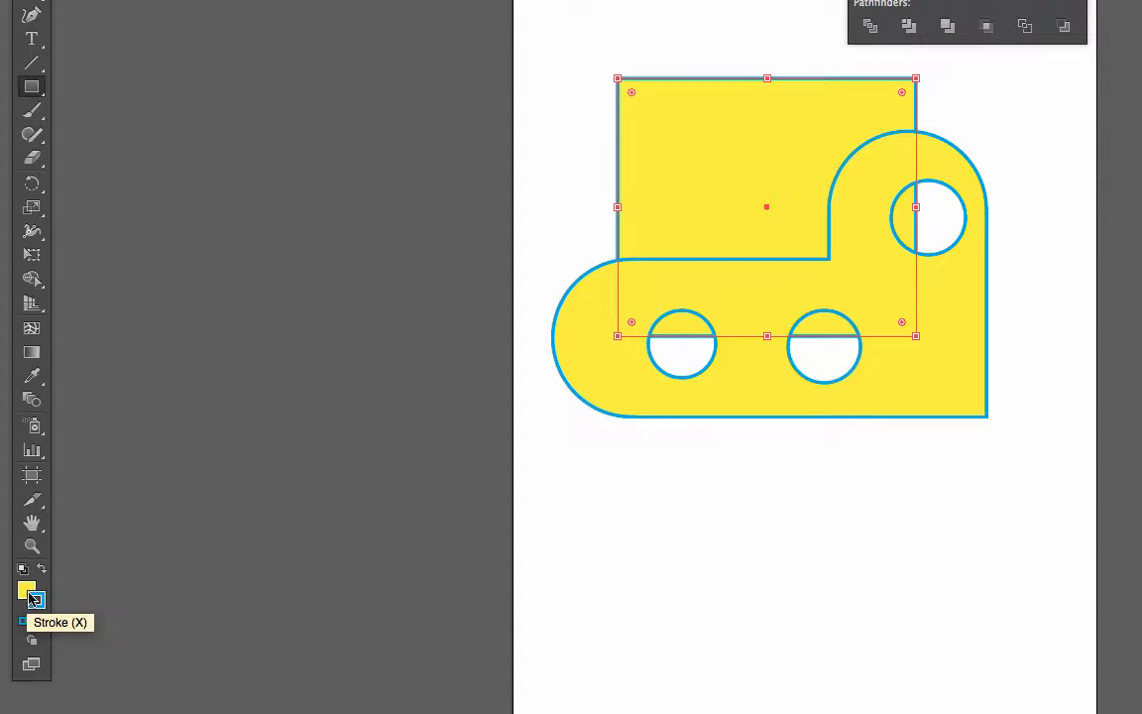
left_click(42, 568)
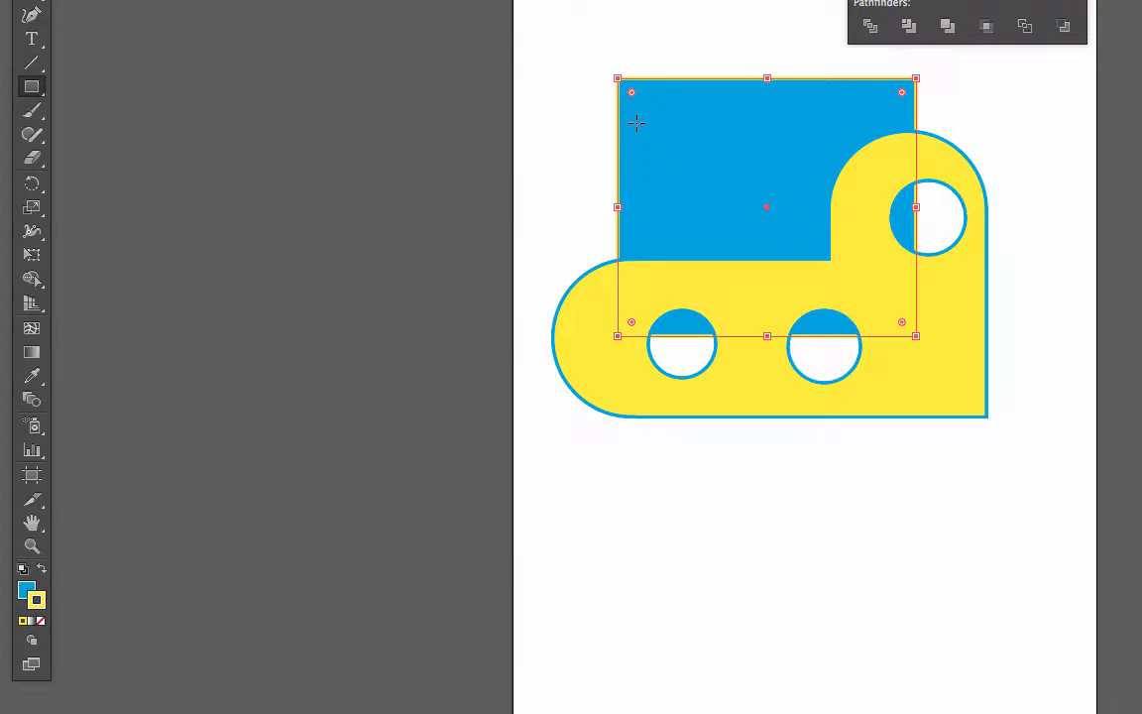
Move the blue rectangle slightly right and down behind the L-shape, then deselect it
key("v")
left_click(644, 21)
mouse_move(769, 162)
left_mouse_down()
mouse_move(782, 178)
mouse_move(770, 182)
mouse_move(772, 165)
mouse_move(785, 174)
left_mouse_up()
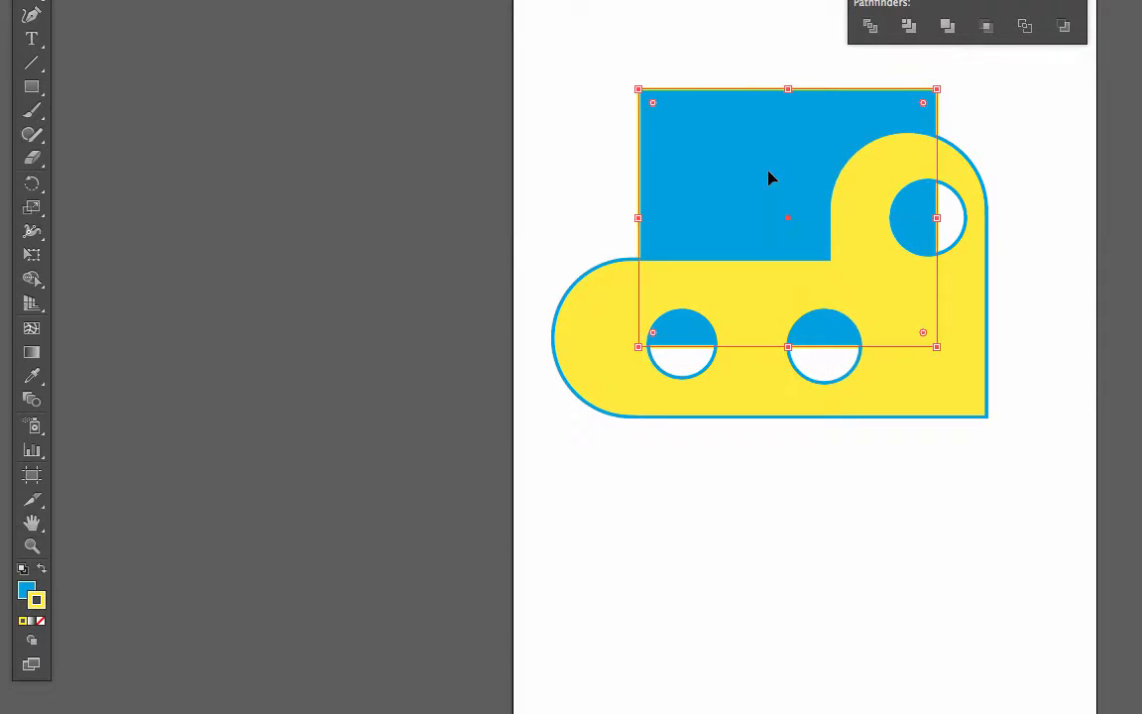
left_click(1043, 144)
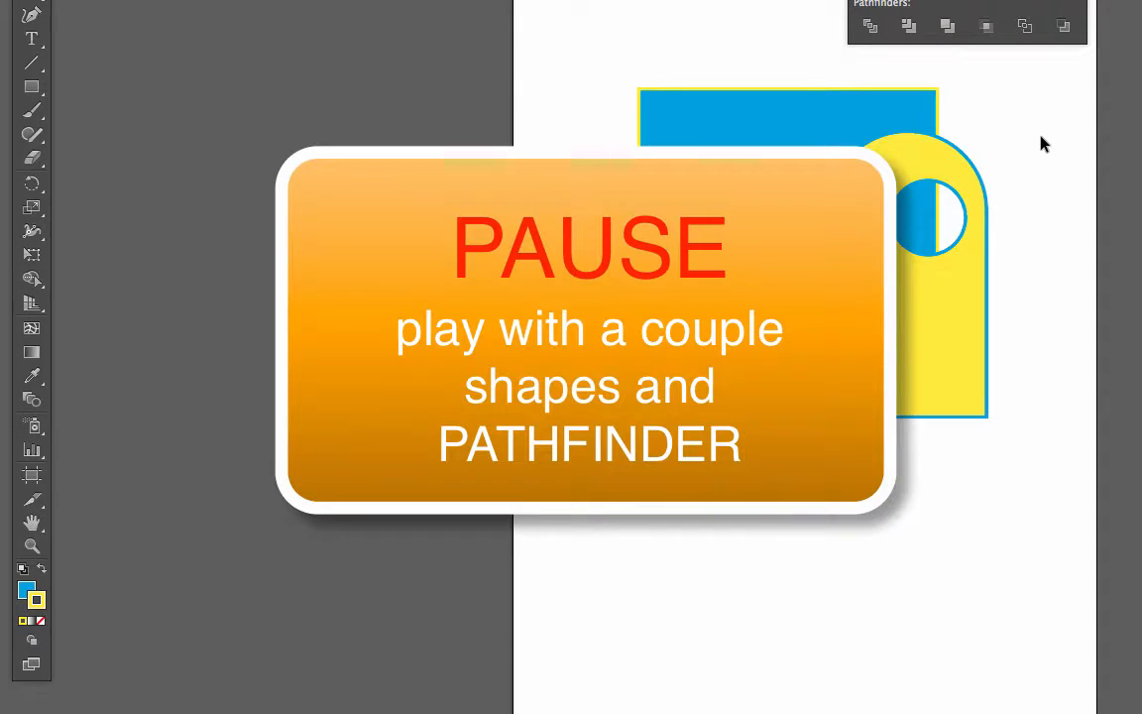
Unlock Layer 1 and delete all artwork from both layers
left_click_drag(662, 297, 1021, 511)
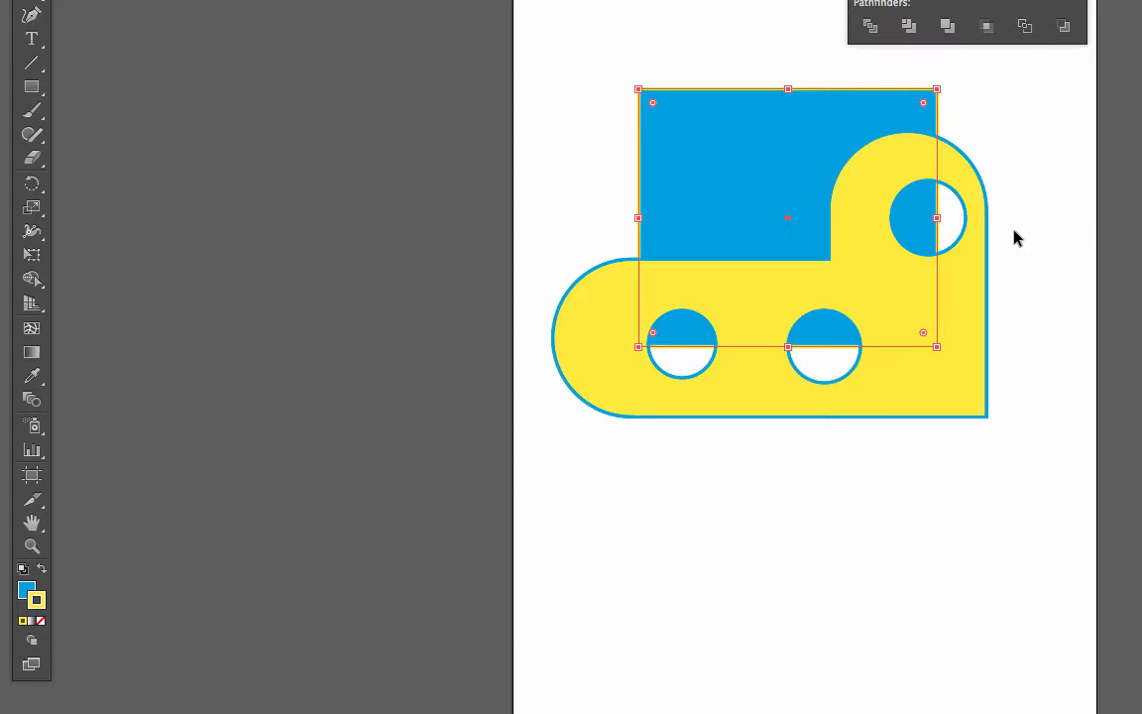
left_click(588, 49)
key("ctrl+a")
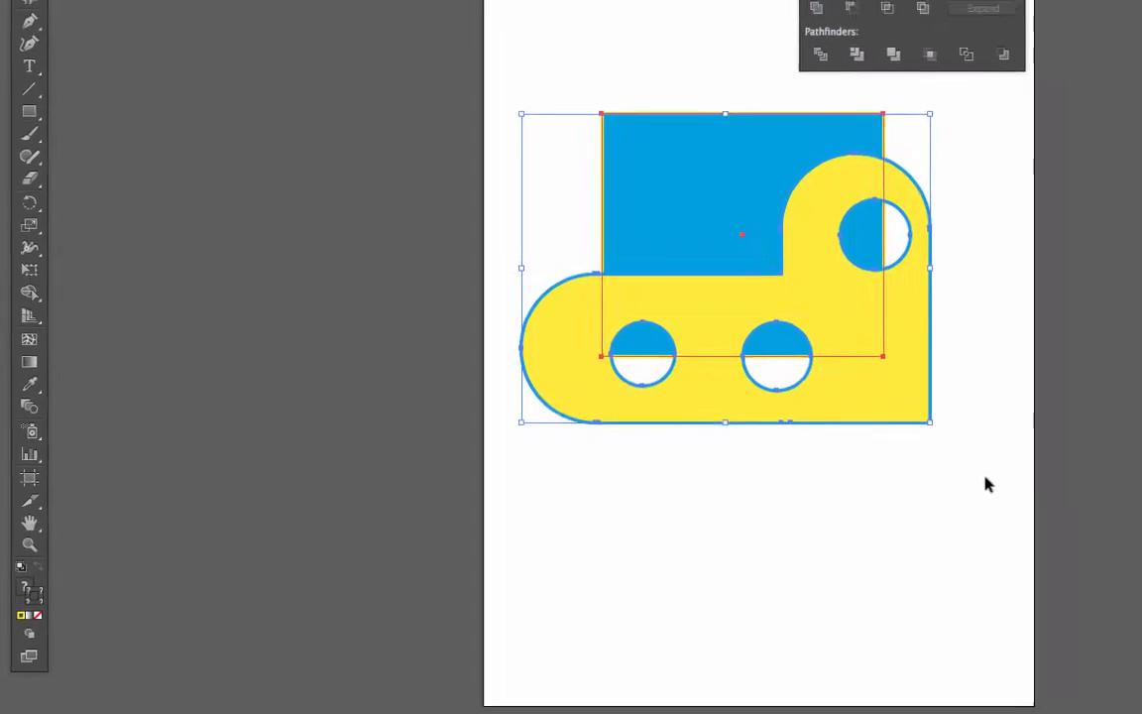
key("Delete")
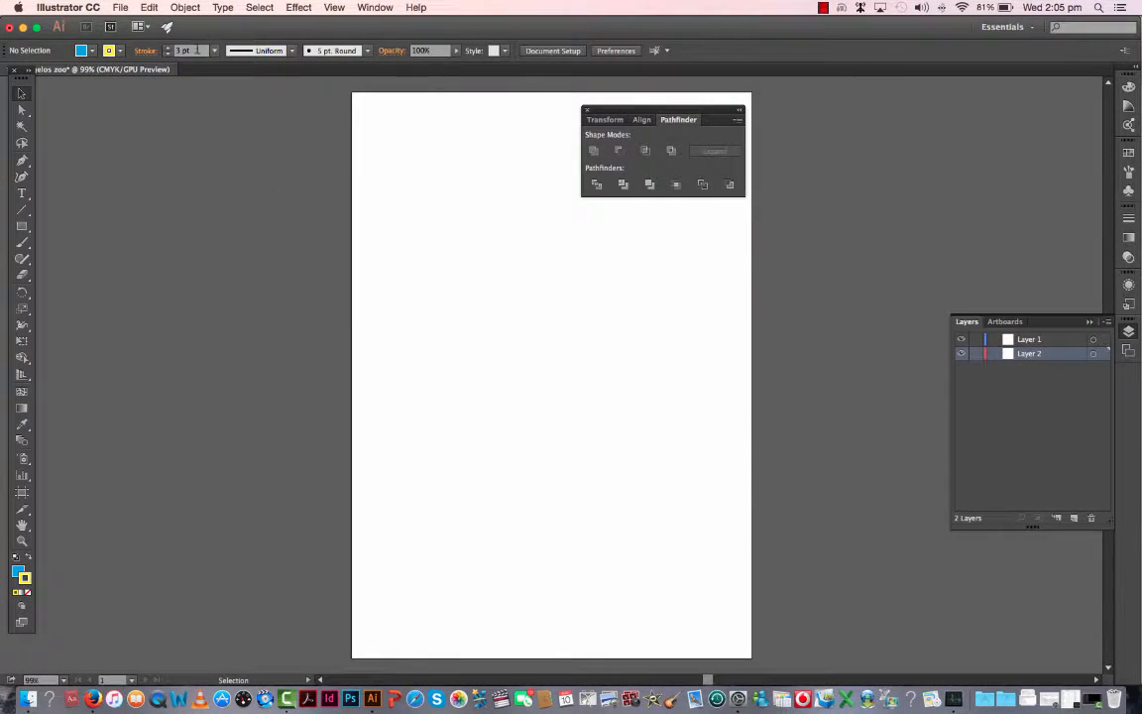
Place animals--the-animal.jpg from the animal faces folder on Layer 2 as a linked image
left_click(120, 7)
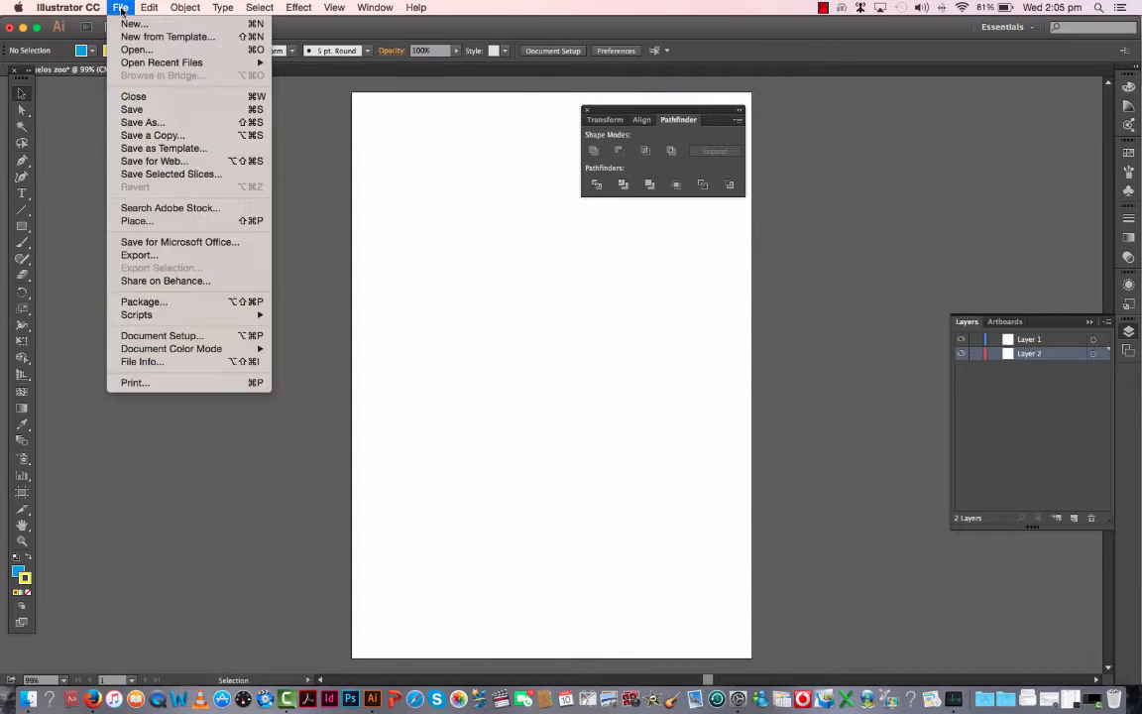
left_click(136, 221)
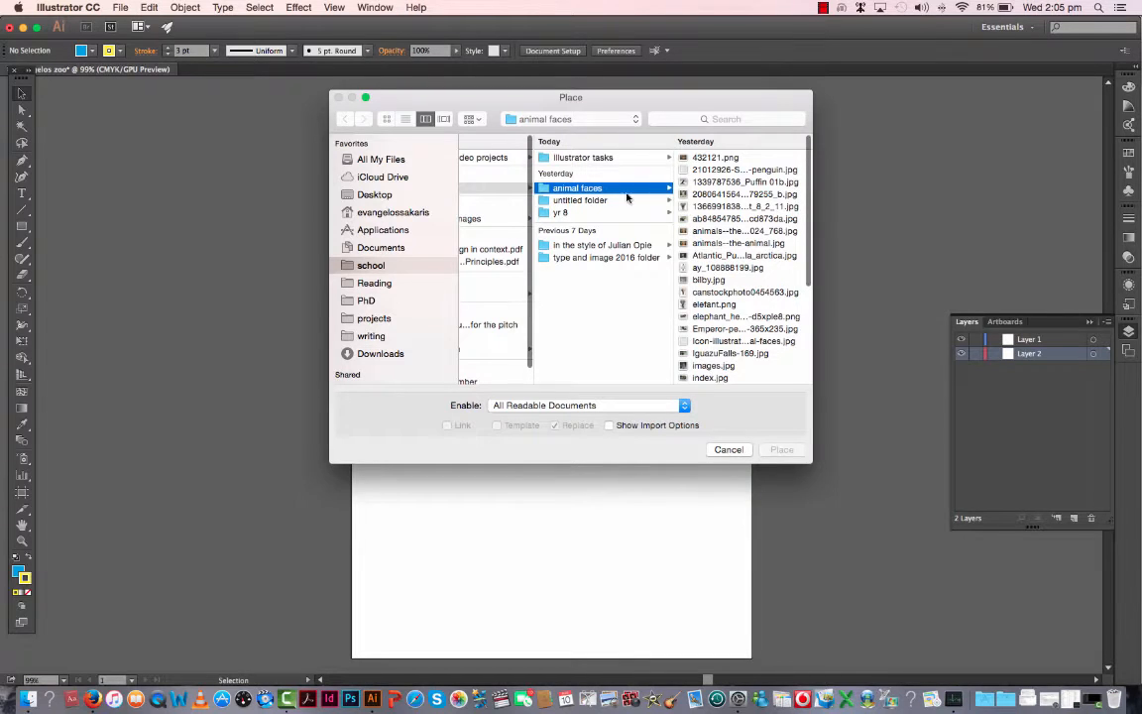
left_click(719, 219)
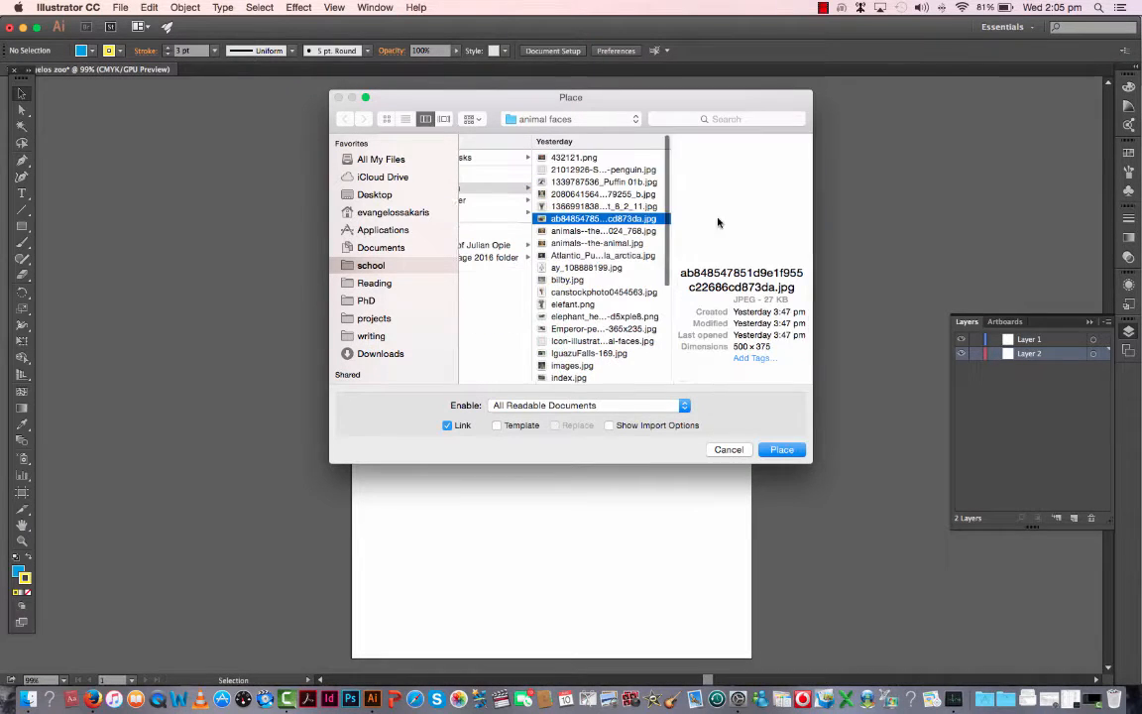
key("Down")
key("Down")
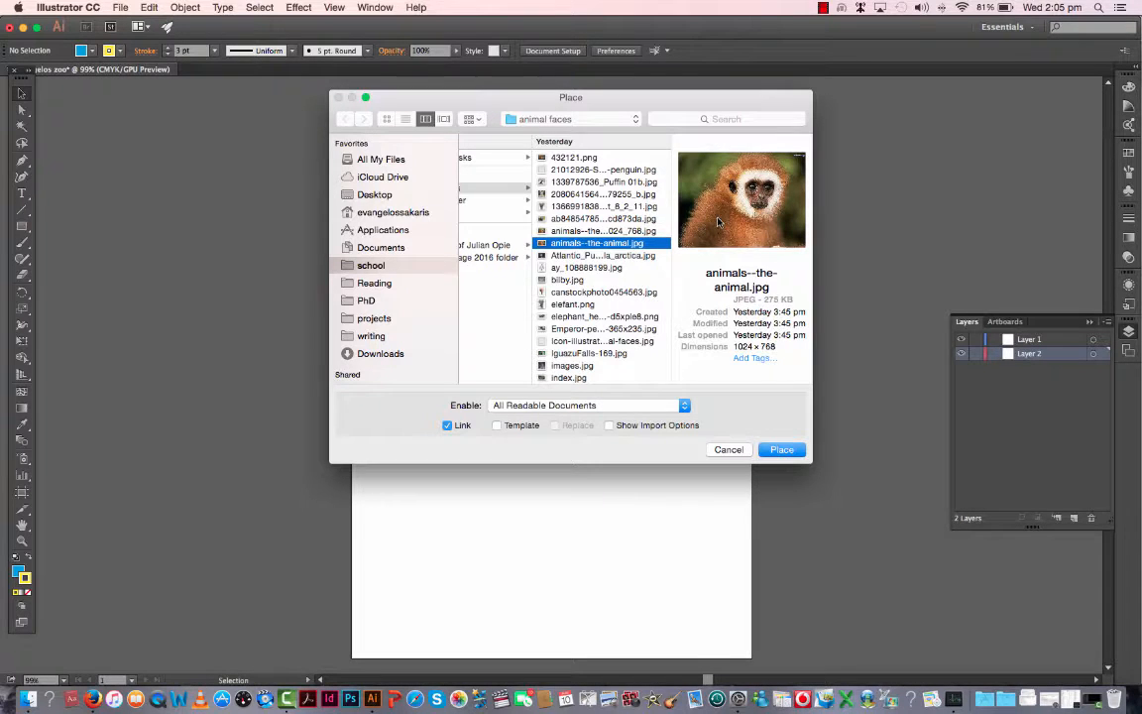
double_click(607, 242)
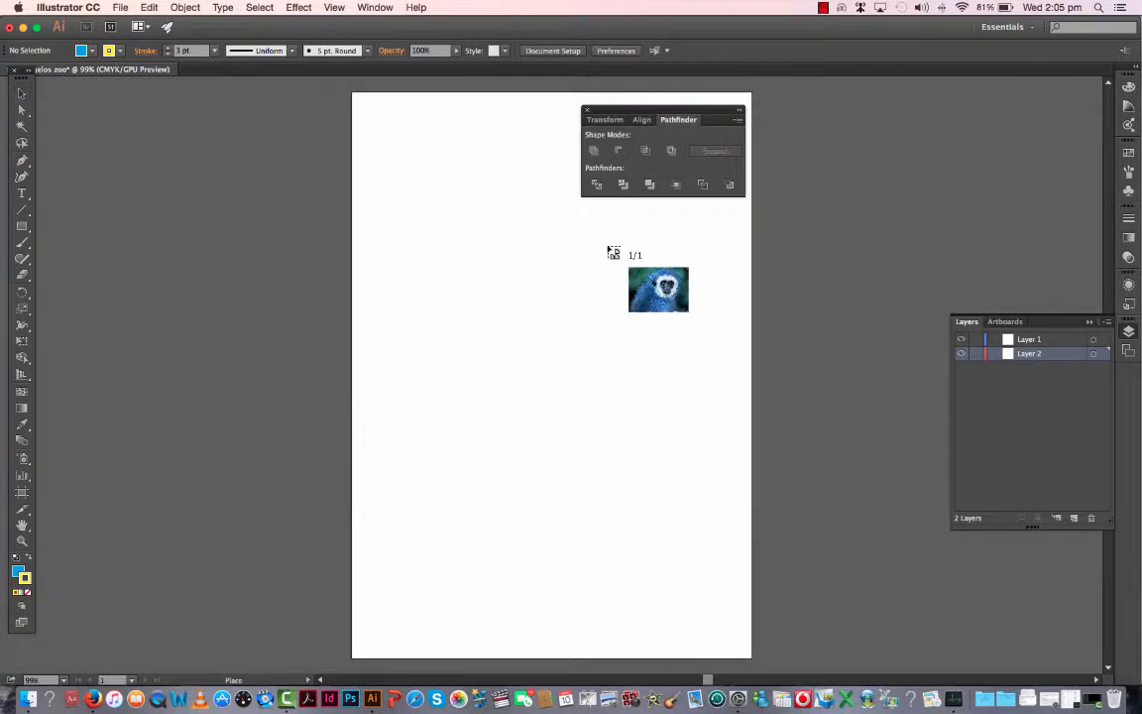
left_click(473, 286)
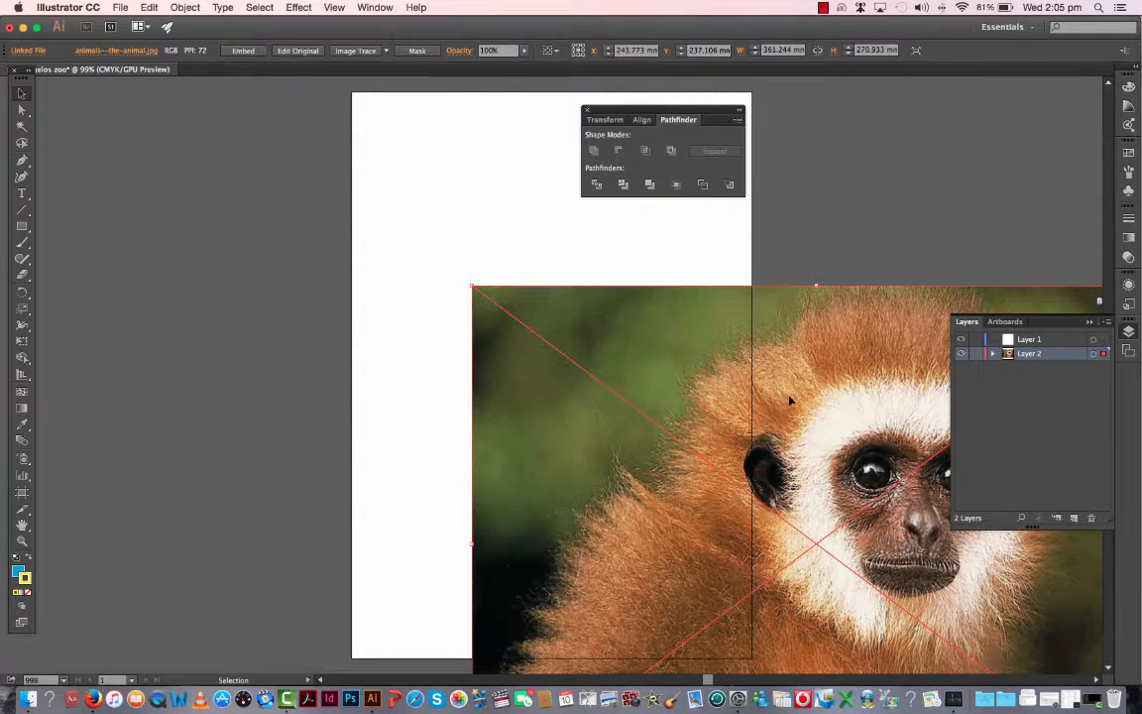
Move the monkey photo so its face sits over the artboard and scale it down slightly
left_click_drag(873, 421, 574, 306)
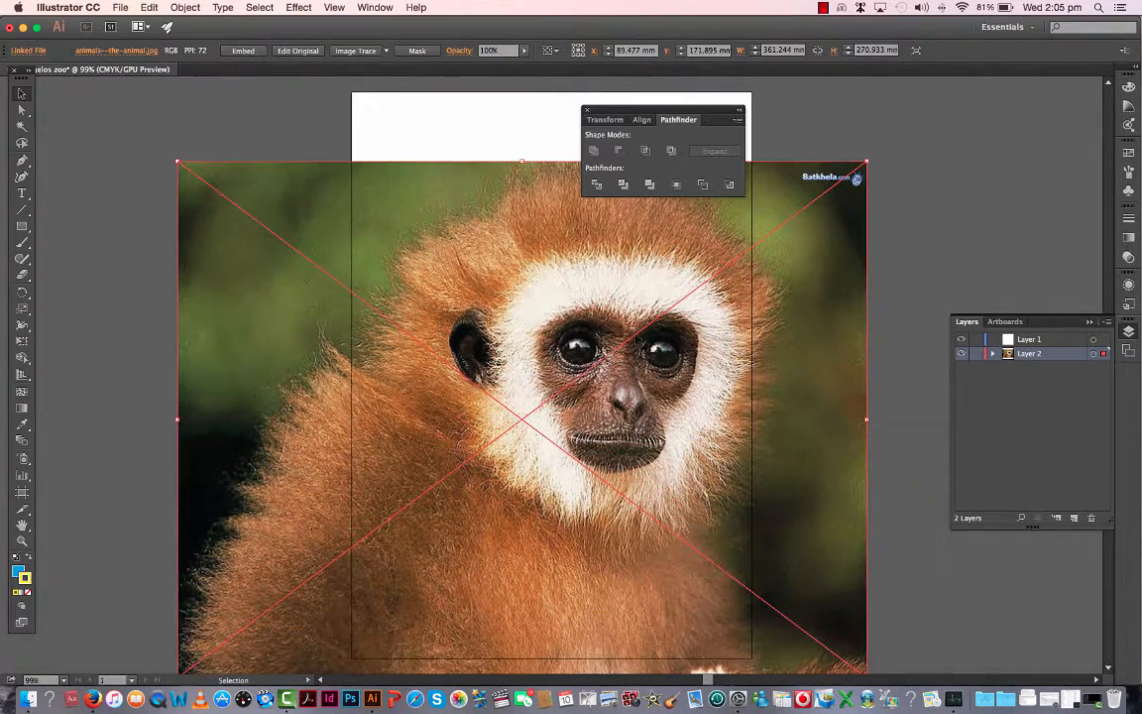
left_click_drag(638, 384, 593, 350)
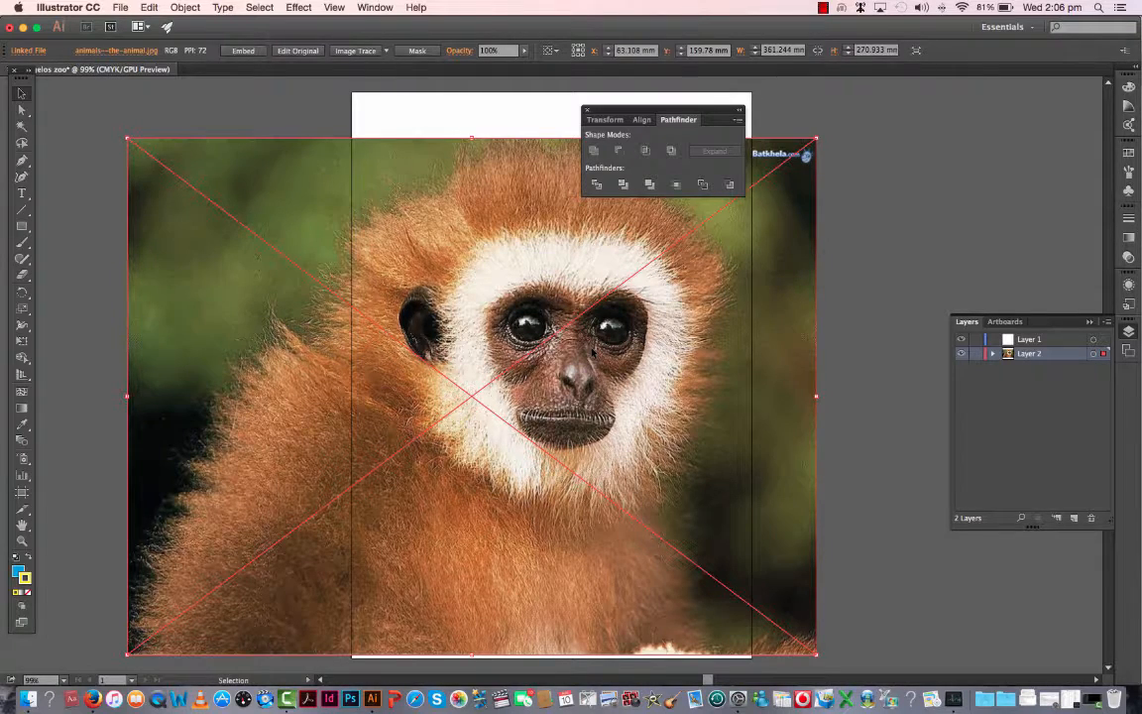
mouse_move(815, 140)
left_mouse_down()
mouse_move(850, 102)
mouse_move(816, 149)
left_mouse_up()
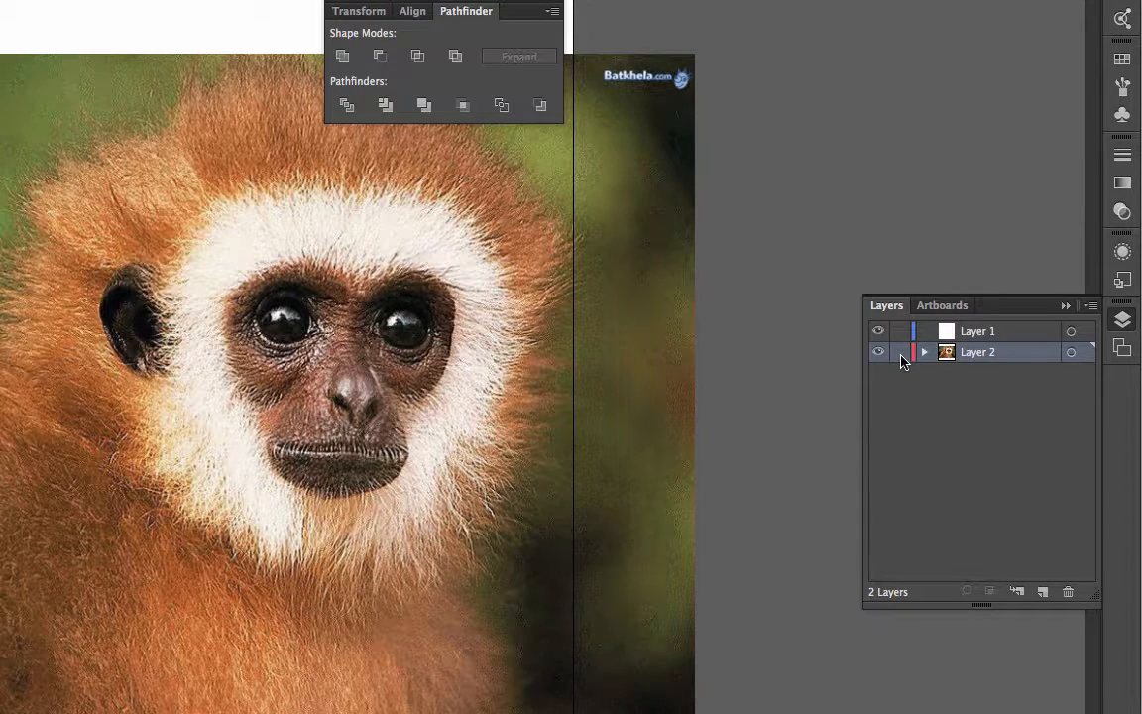
Lock Layer 2, rename it image, and make Layer 1 the active layer
left_click(900, 355)
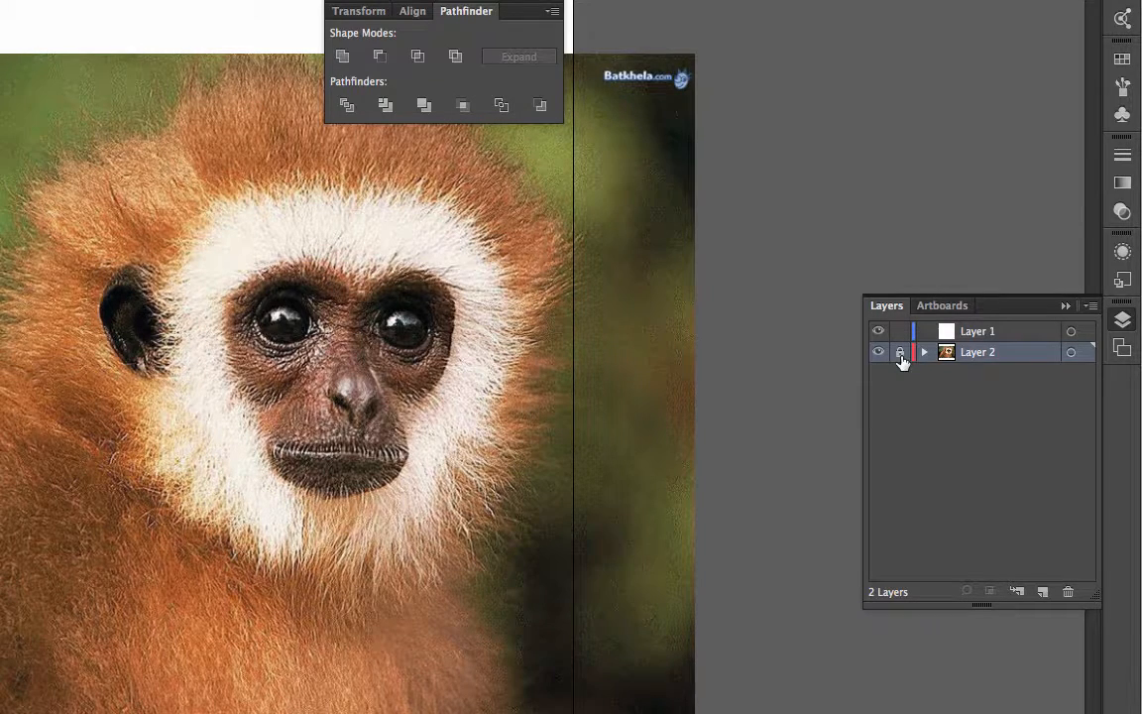
double_click(974, 353)
type("image")
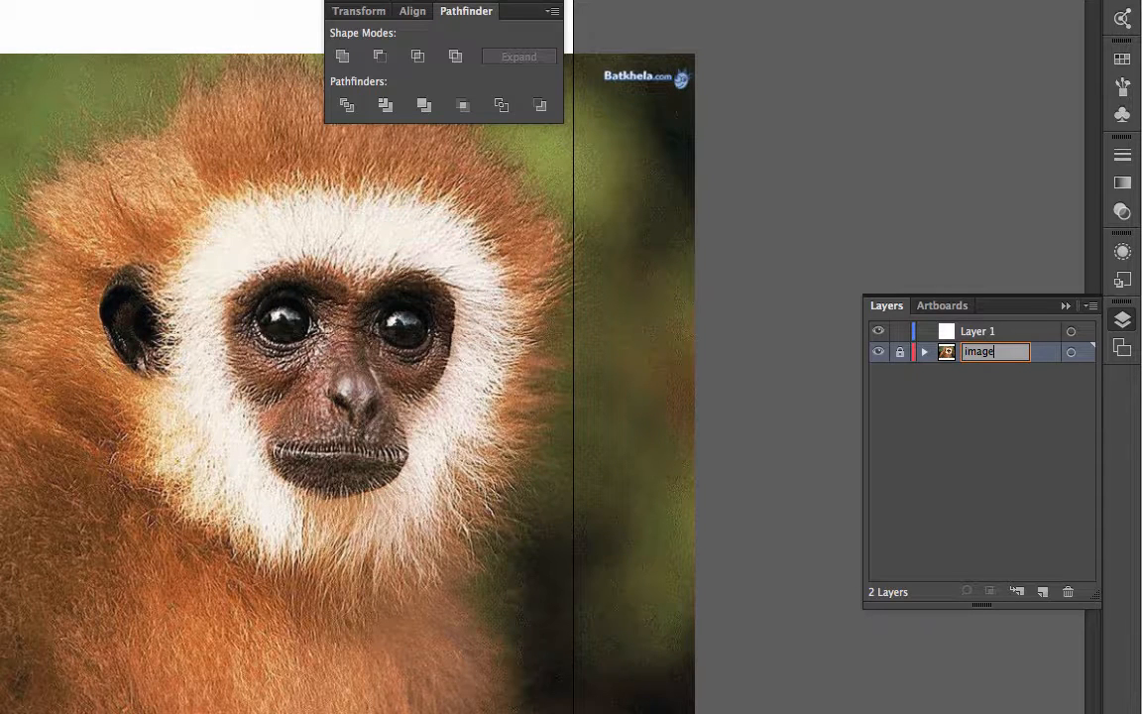
left_click(986, 333)
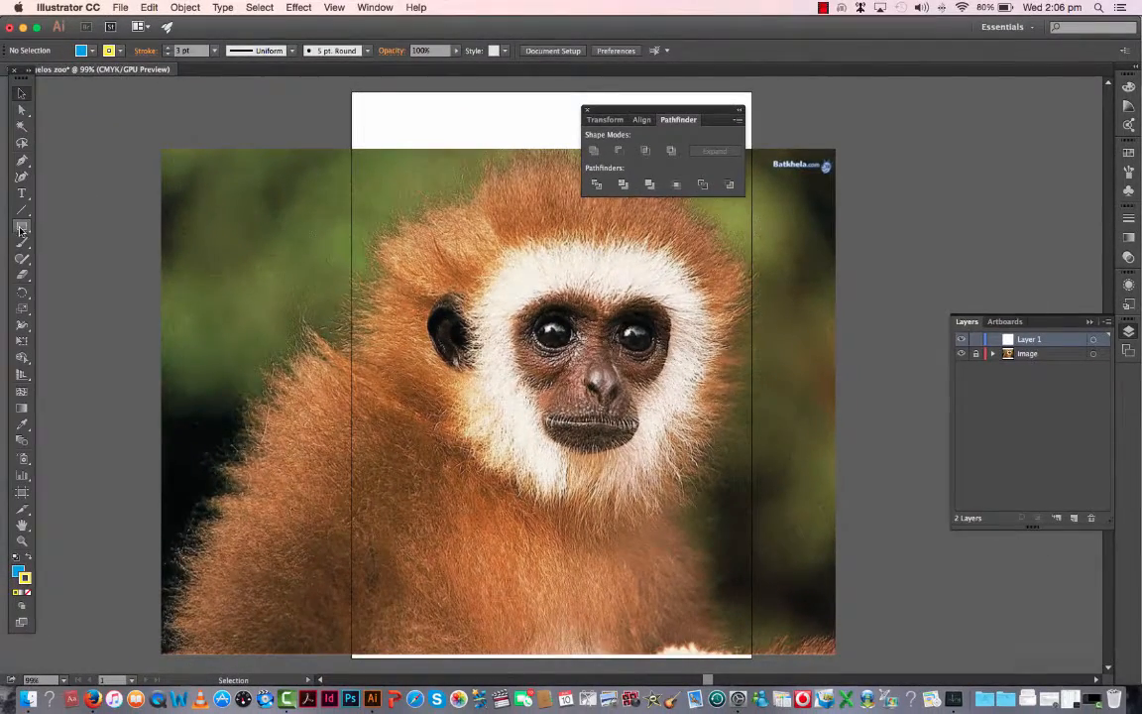
Draw a circle about 41 mm wide with the Ellipse tool over the monkey's eye nearest the visible ear
left_click(20, 228)
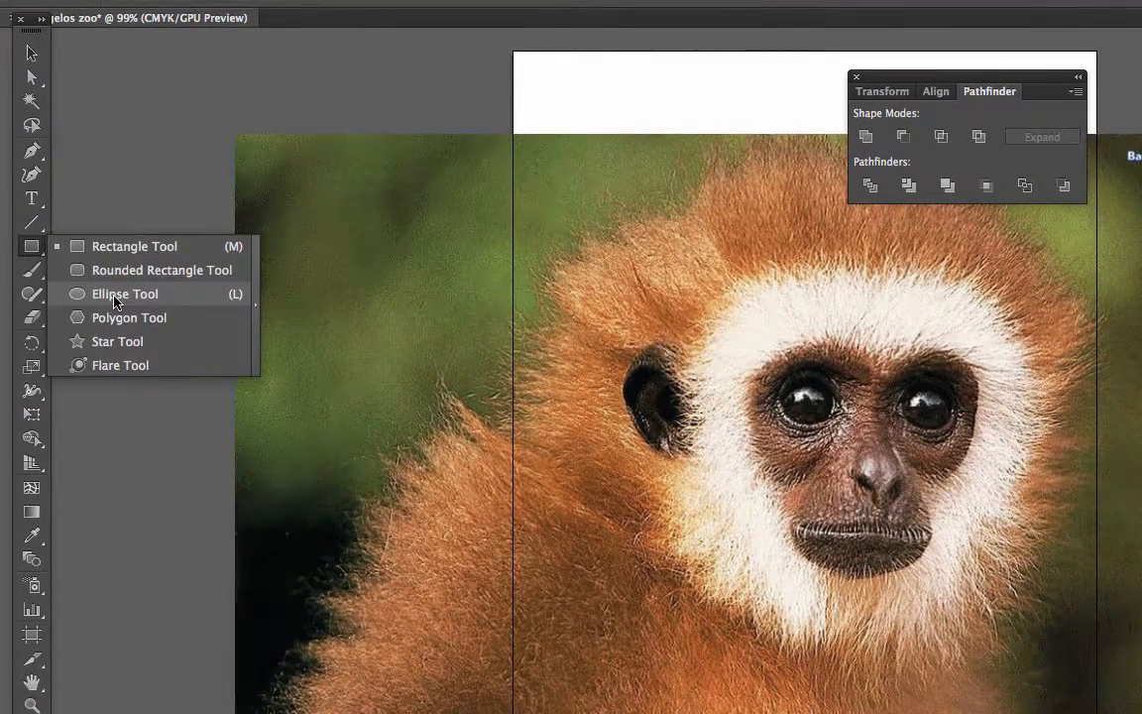
left_click(117, 297)
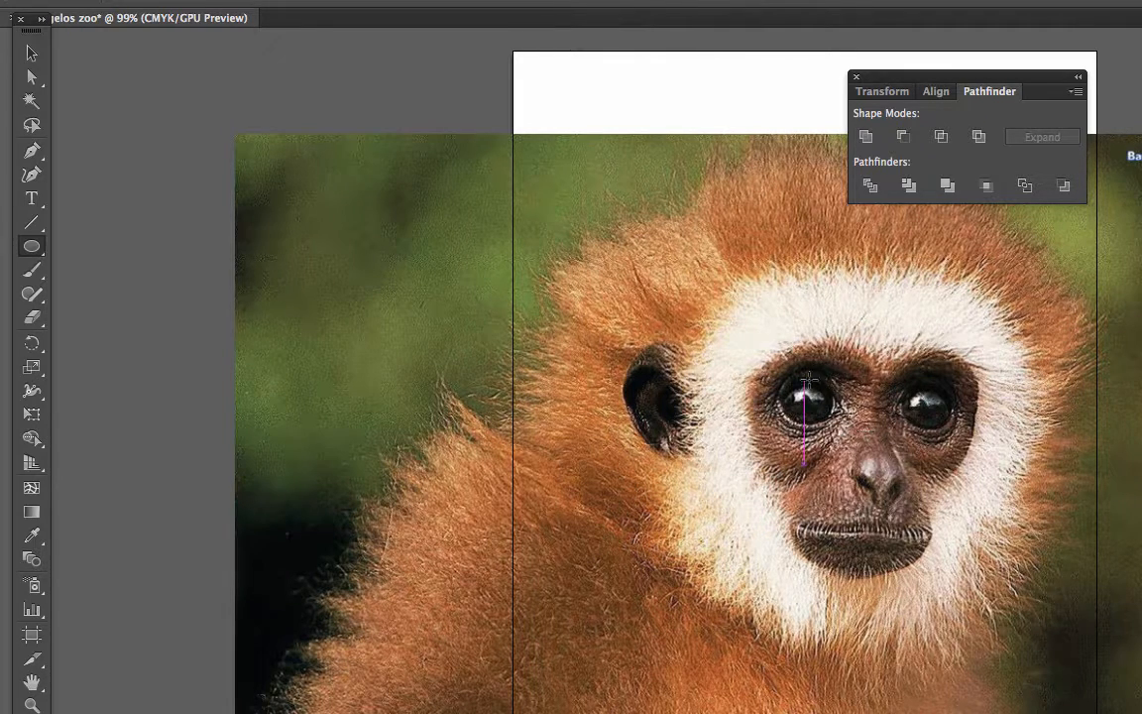
left_click_drag(753, 340, 886, 428)
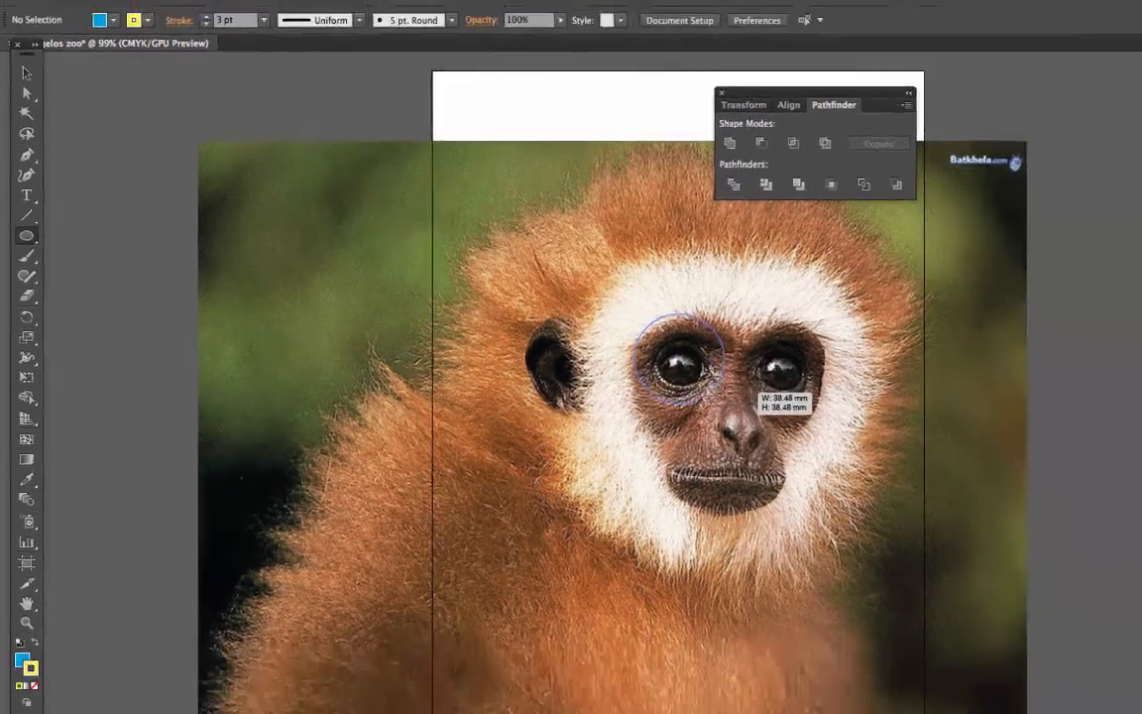
left_click_drag(723, 402, 732, 409)
left_click_drag(593, 365, 594, 366)
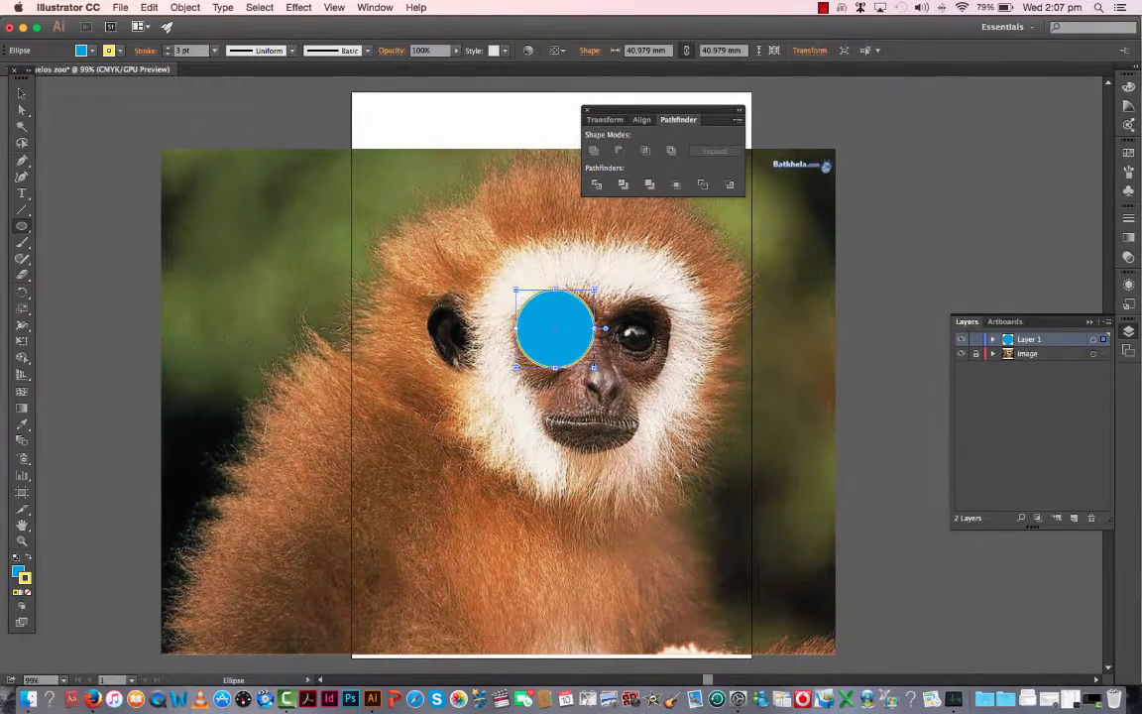
Give the eye circle a red stroke and no fill so the photo shows through
left_click(18, 570)
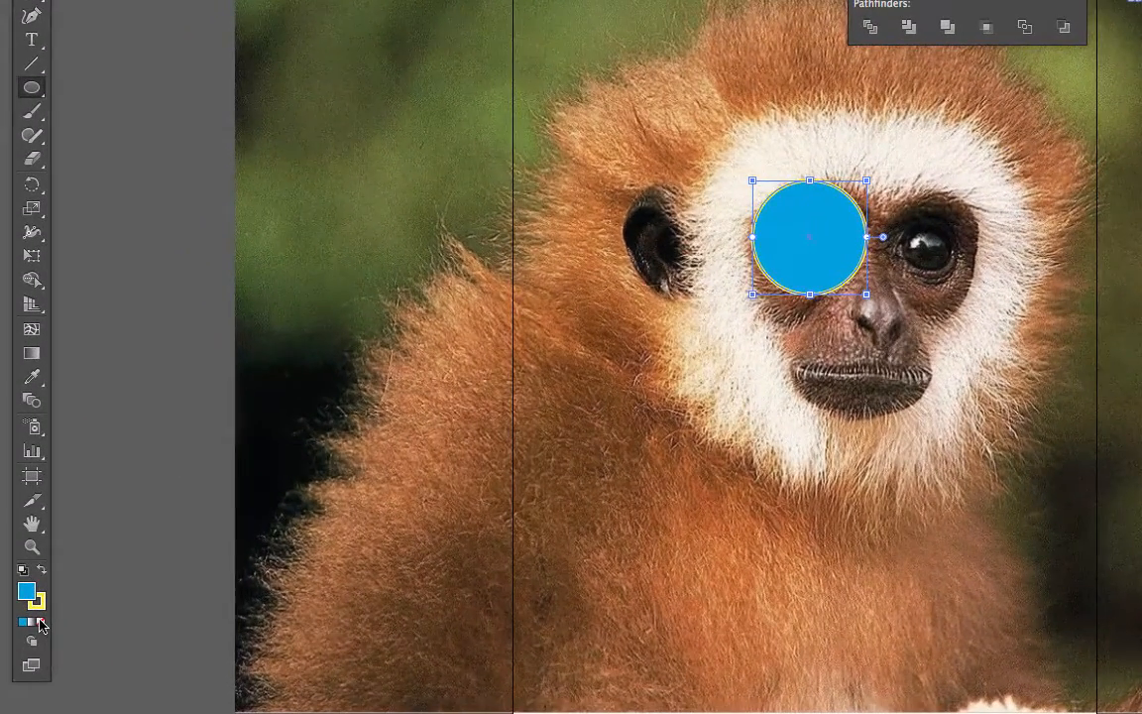
left_click(36, 615)
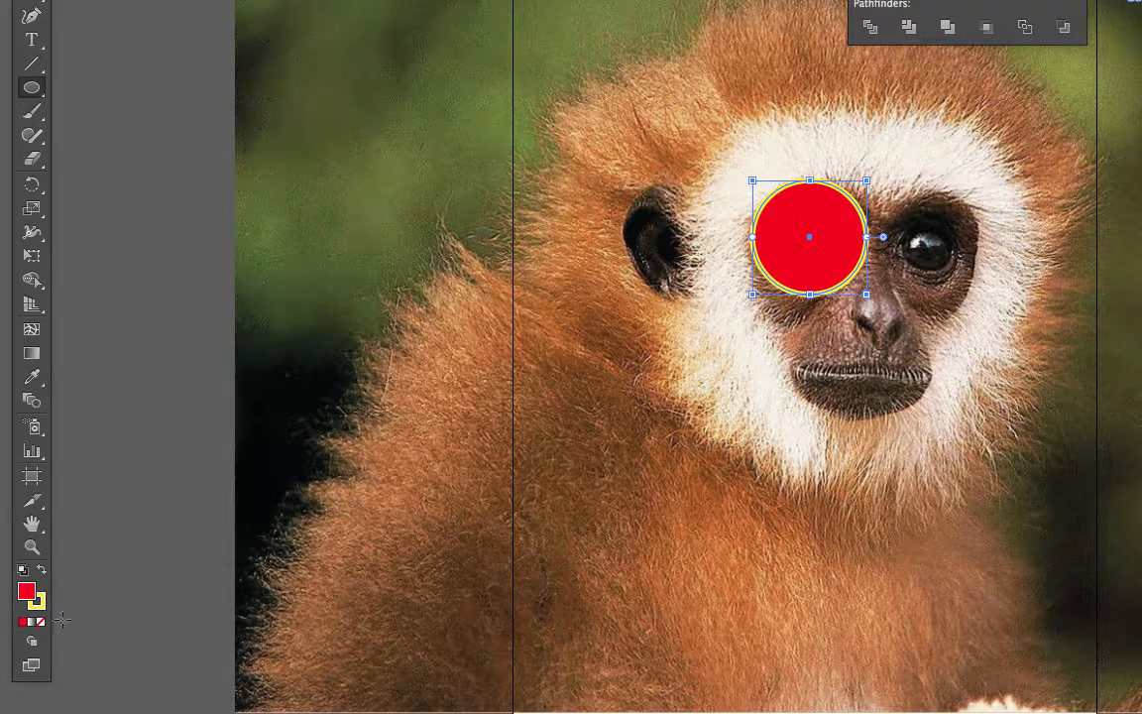
left_click(41, 569)
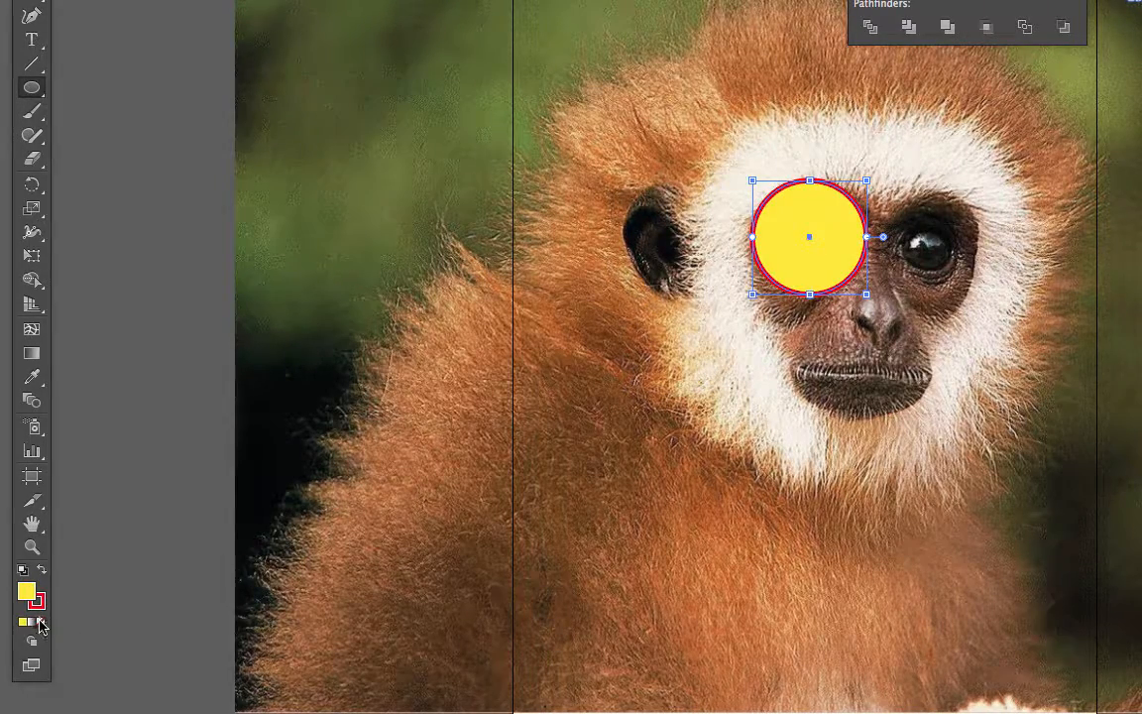
left_click(40, 622)
left_click(41, 604)
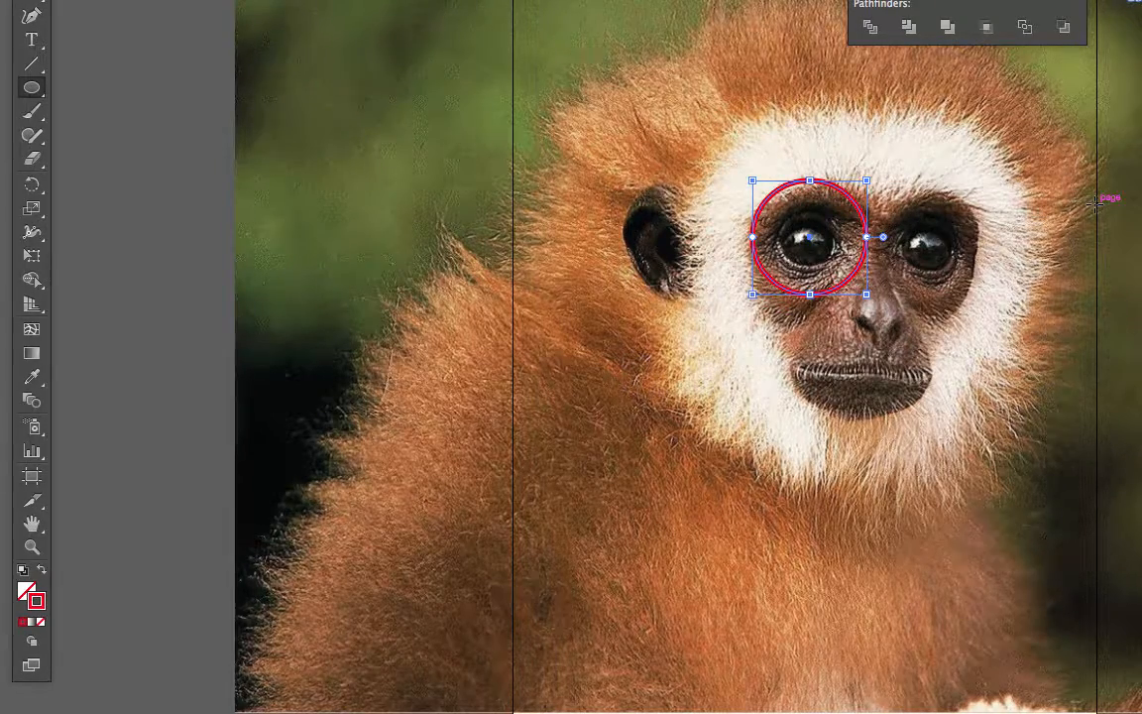
Enlarge the circle proportionally to surround the dark eye area and nudge it slightly right
key("v")
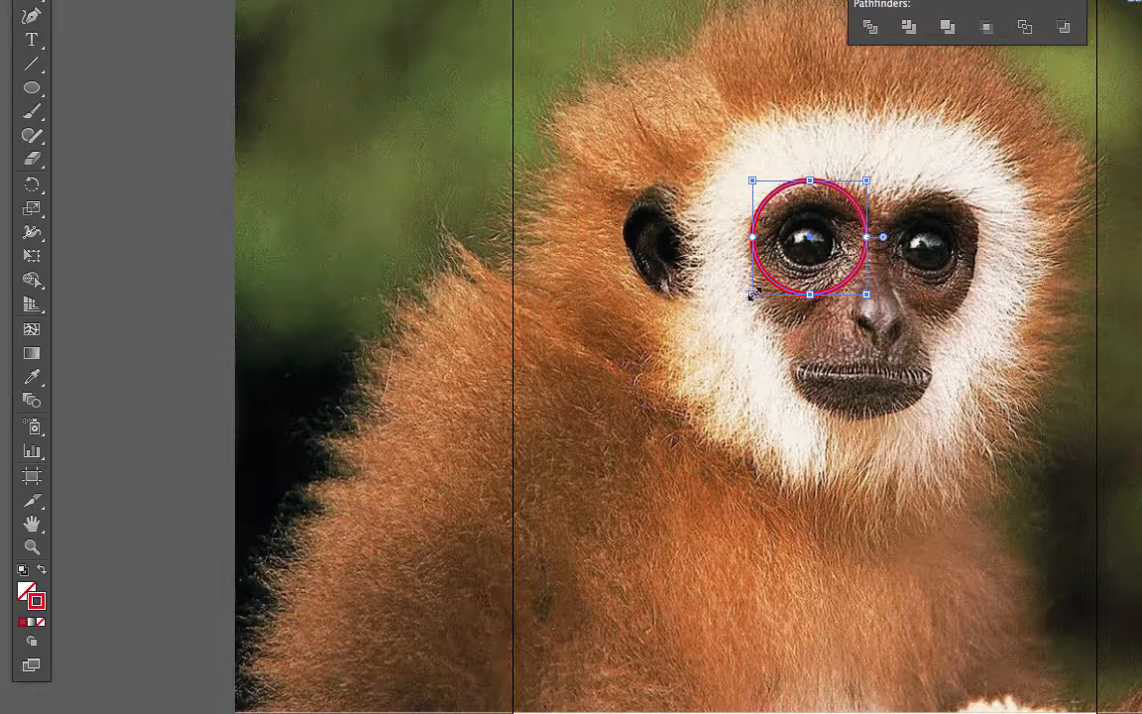
left_click_drag(751, 295, 742, 304)
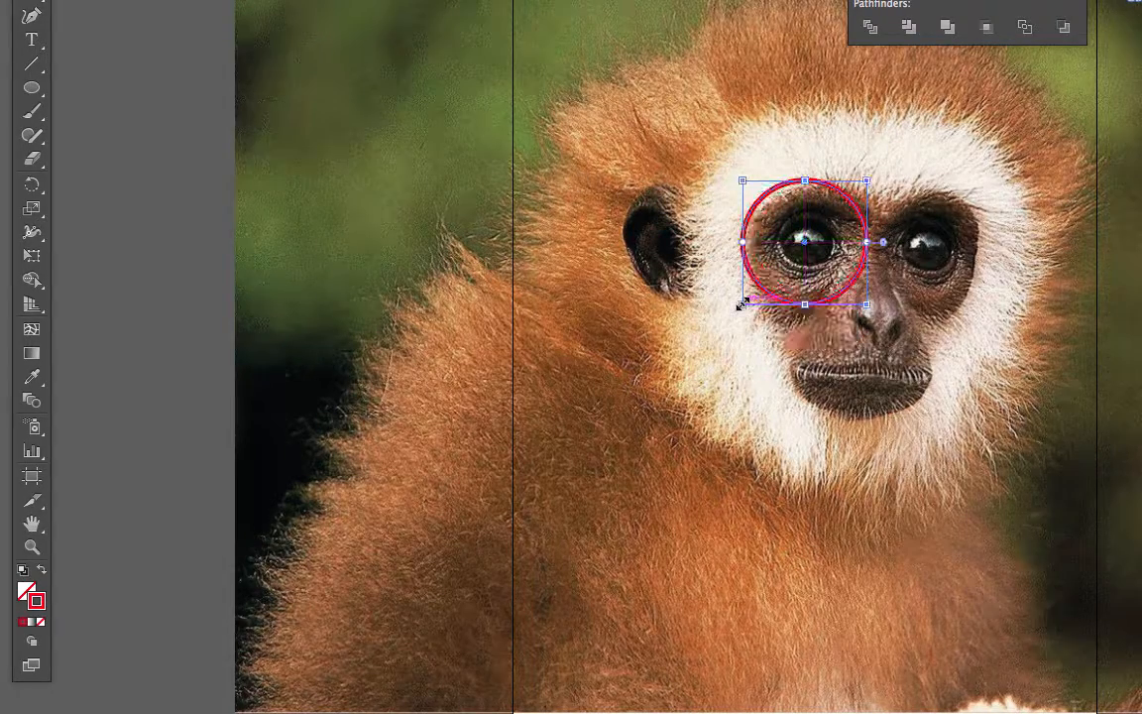
key("Right")
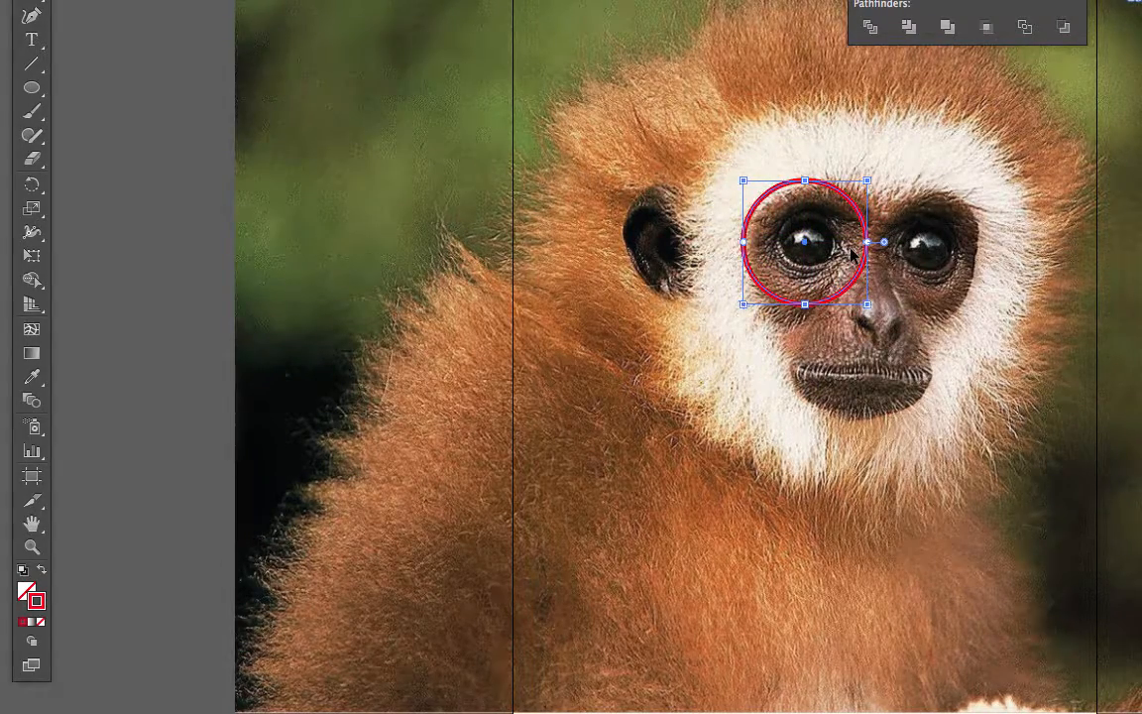
Shift the eye circle further right and enlarge it proportionally down to the lower edge of the dark eye patch
key("Right")
key("Right")
key("Right")
key("Right")
key("Right")
key("Right")
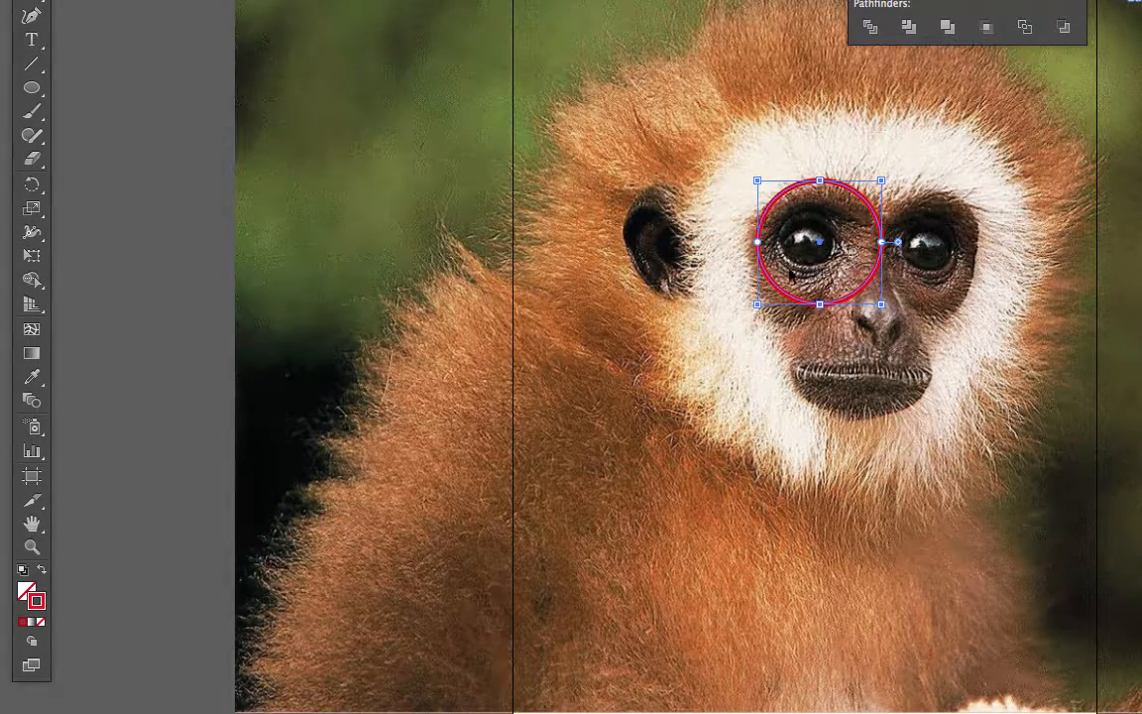
left_click_drag(757, 304, 738, 317)
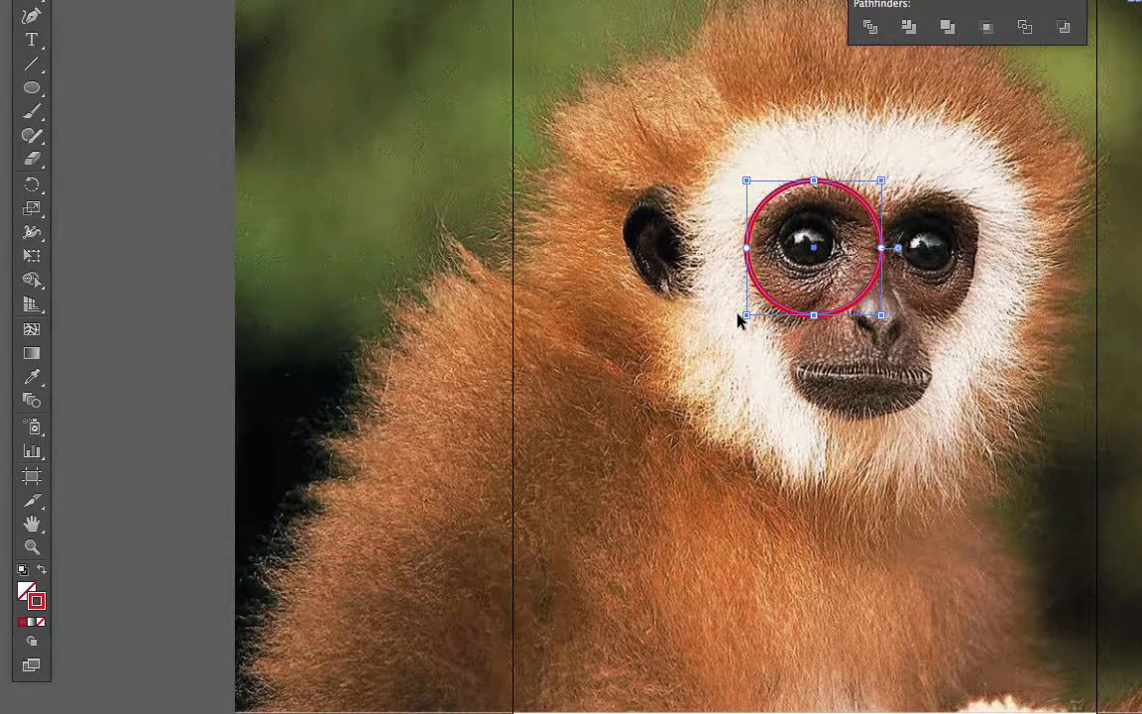
Duplicate the eye circle and move the copy horizontally over the monkey's other eye so the two circles overlap at the nose bridge
key("Right")
key("Right")
key("Right")
key("Right")
key("Right")
key("Right")
key("Right")
key("Right")
key("Right")
key("Right")
key("Right")
key("Right")
key("Right")
key("Right")
key("Right")
key("Right")
key("Right")
key("Right")
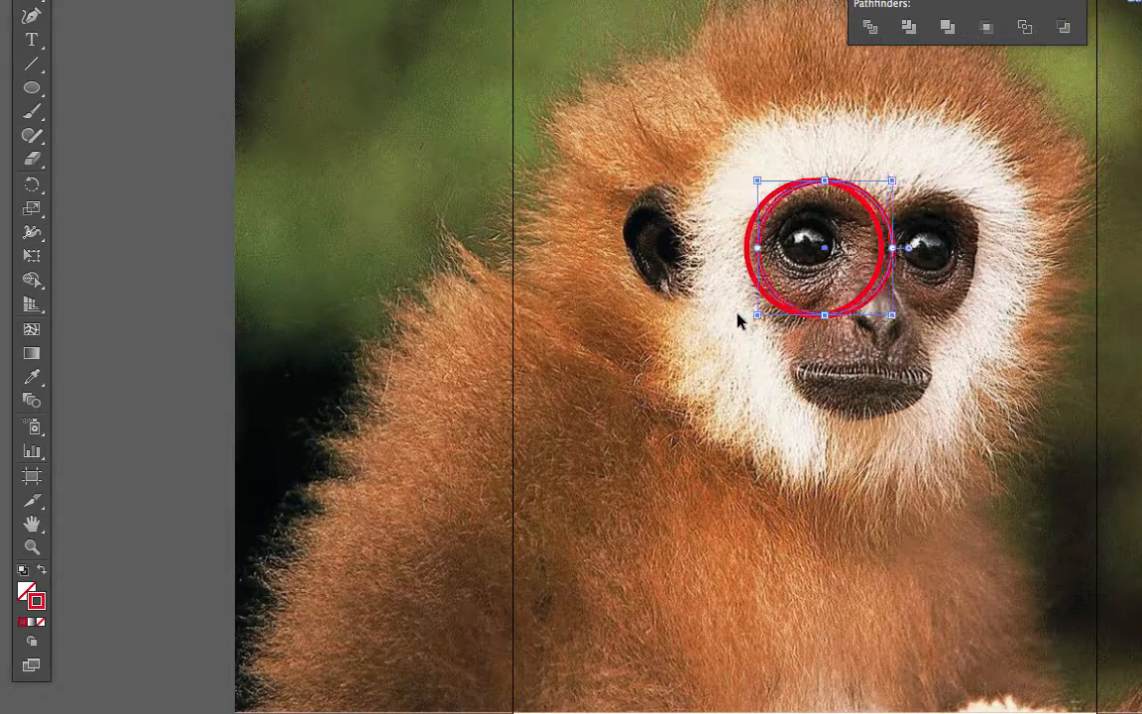
key("Right")
key("Right")
key("Right")
key("Right")
key("Right")
key("Right")
key("Right")
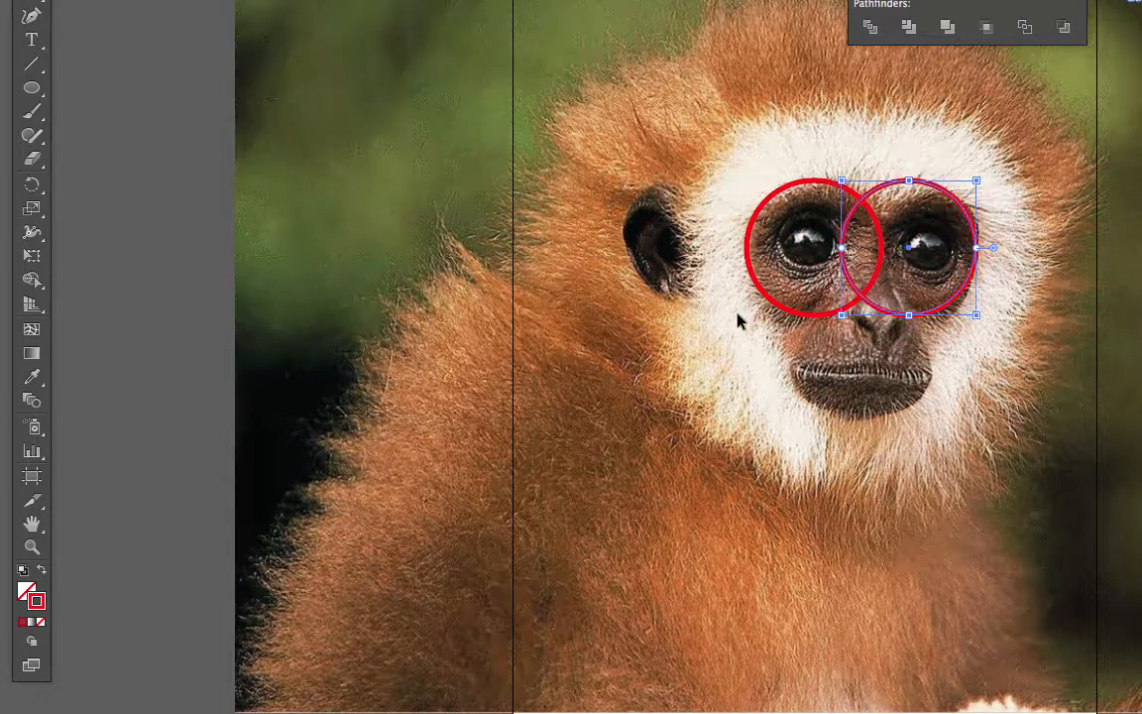
key("Right")
key("Right")
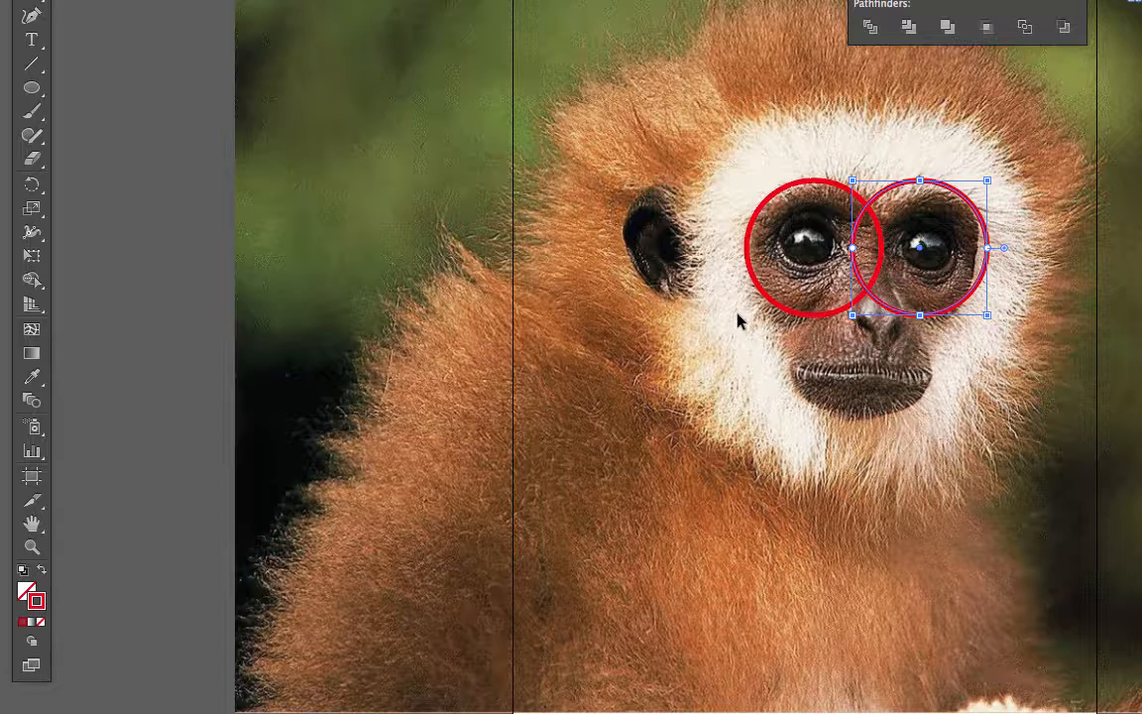
Draw a circle about 54 mm wide with the Ellipse tool around the nose and mouth, and nudge it to fit the muzzle
key("l")
left_click_drag(797, 279, 923, 424)
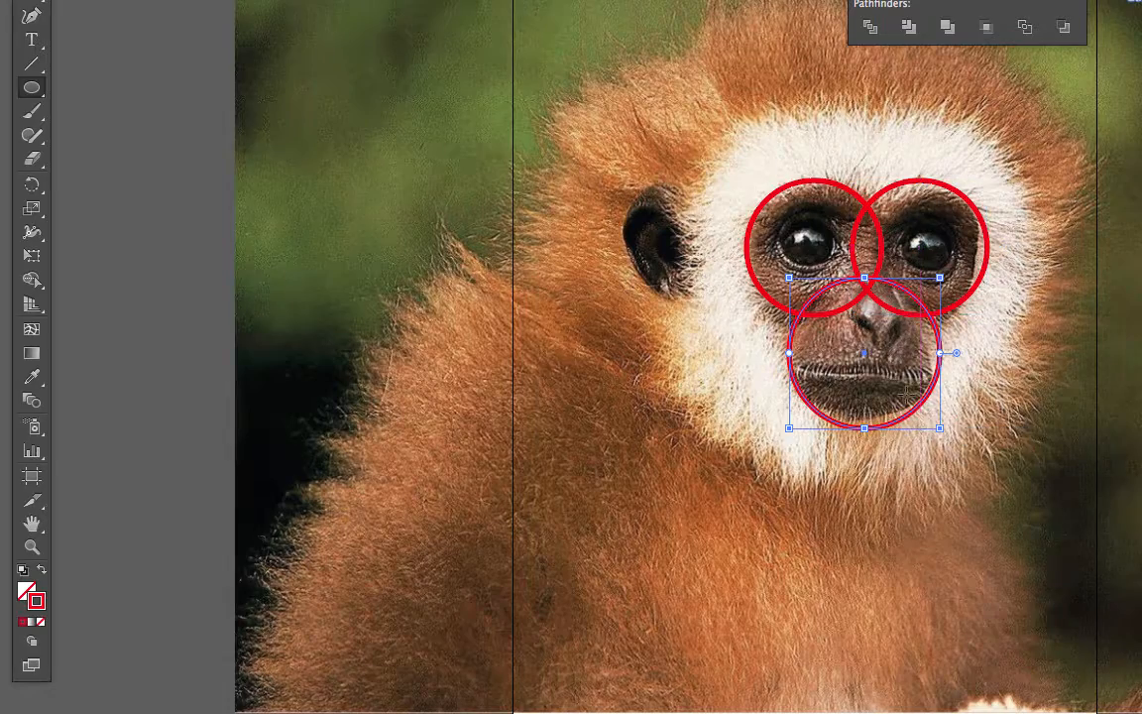
key("Left")
key("Left")
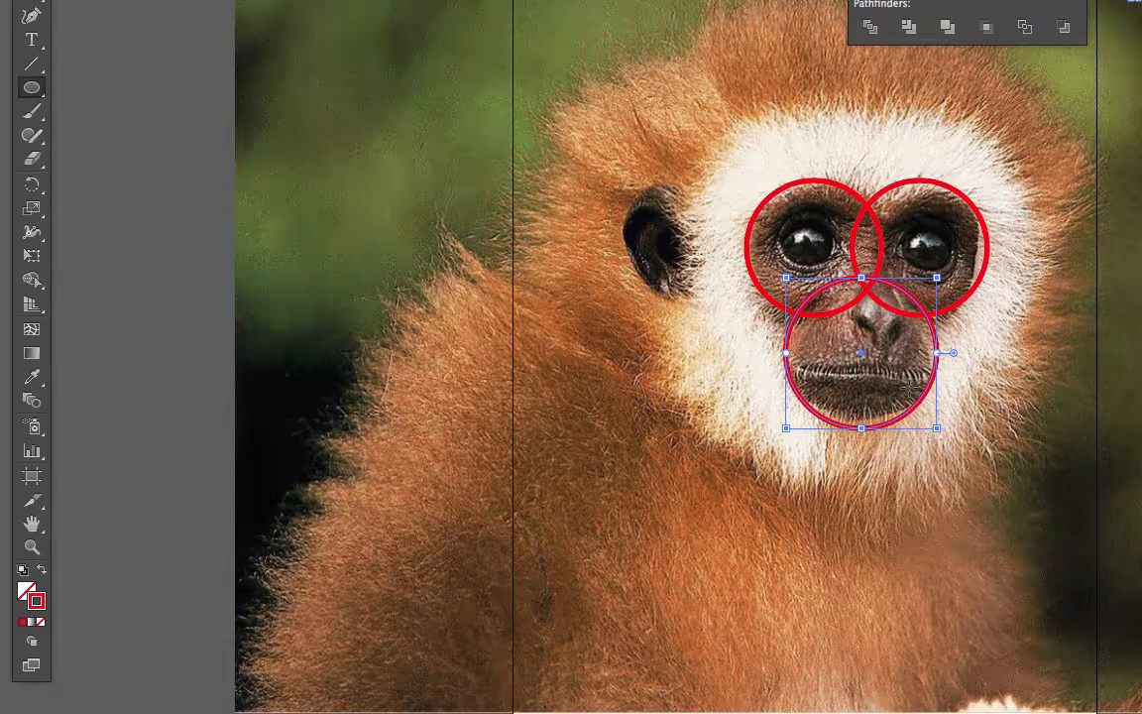
key("Up")
key("Up")
key("Up")
key("Up")
key("Up")
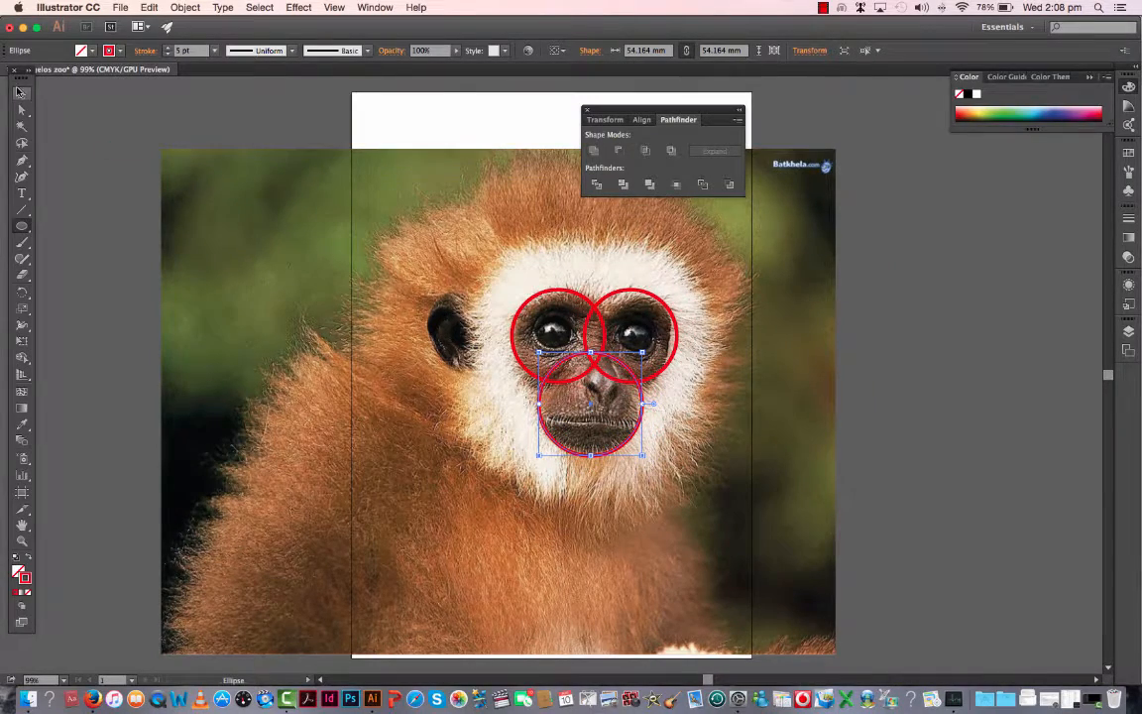
Select the two eye circles and the muzzle circle and merge them into one face outline with Pathfinder Unite
left_click(22, 92)
left_click(483, 260)
left_click_drag(483, 260, 624, 448)
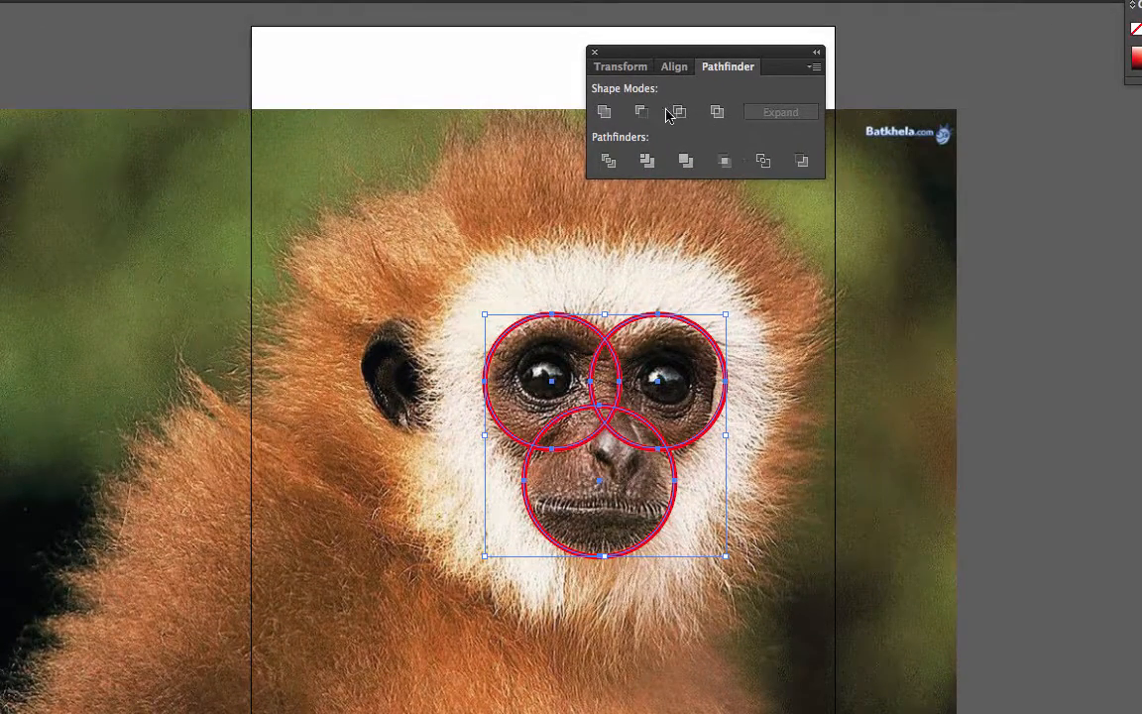
left_click(604, 111)
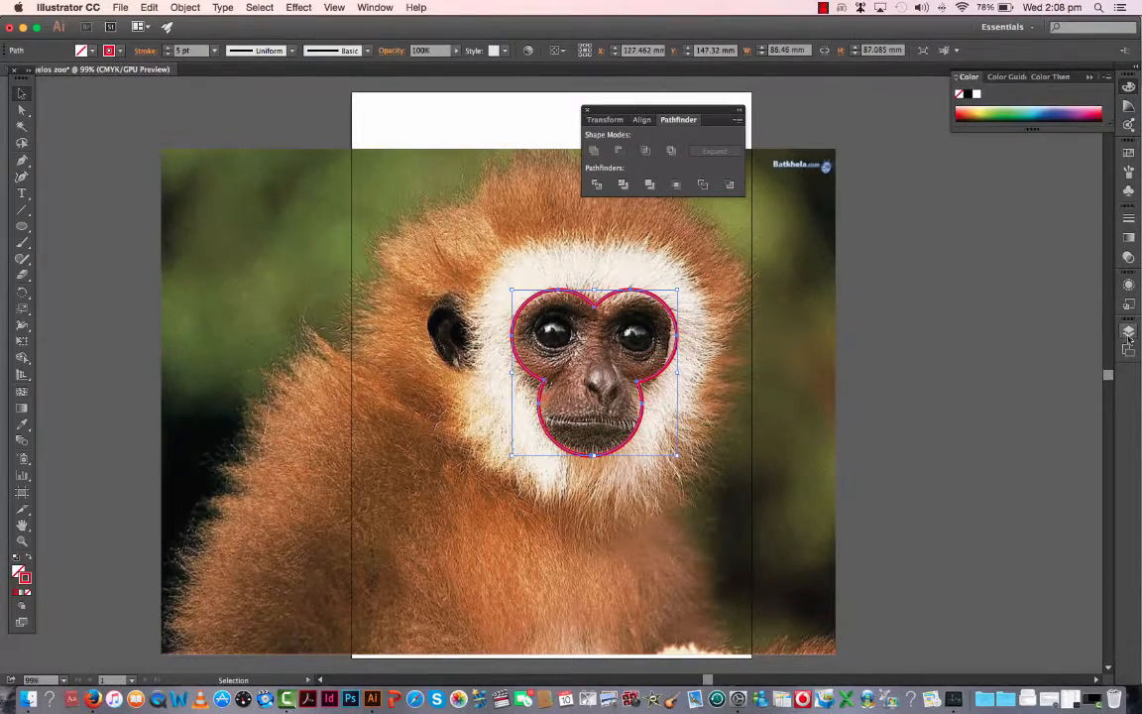
Lock Layer 1 and rename it face
key("F7")
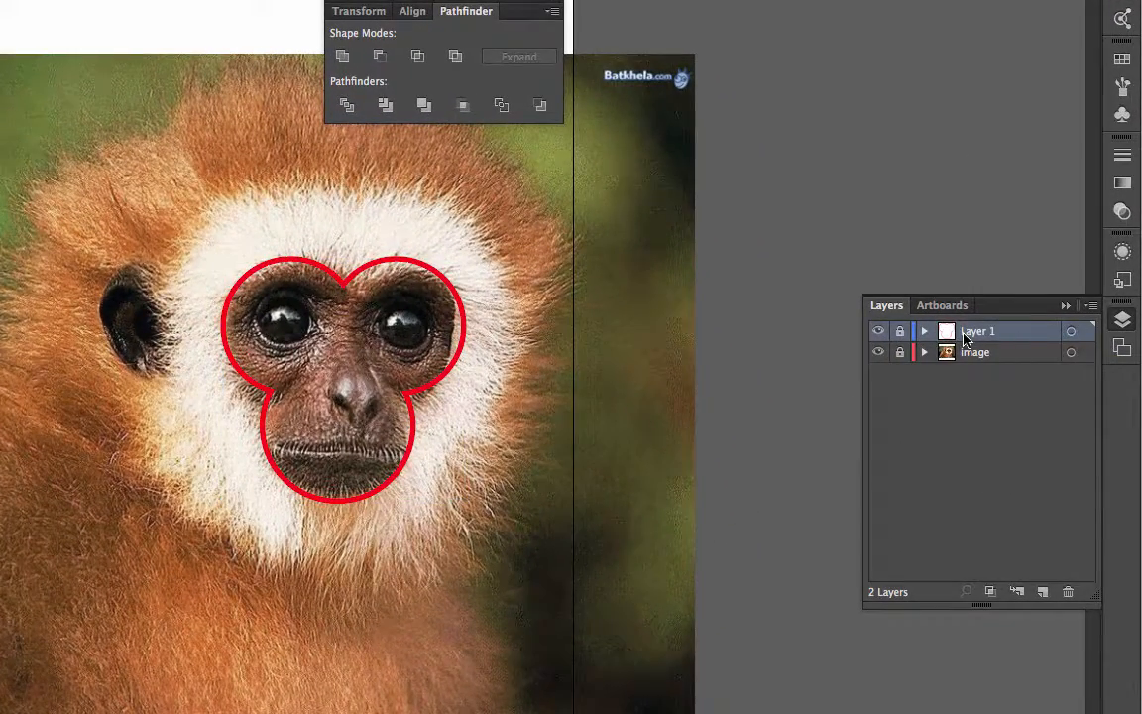
double_click(1017, 341)
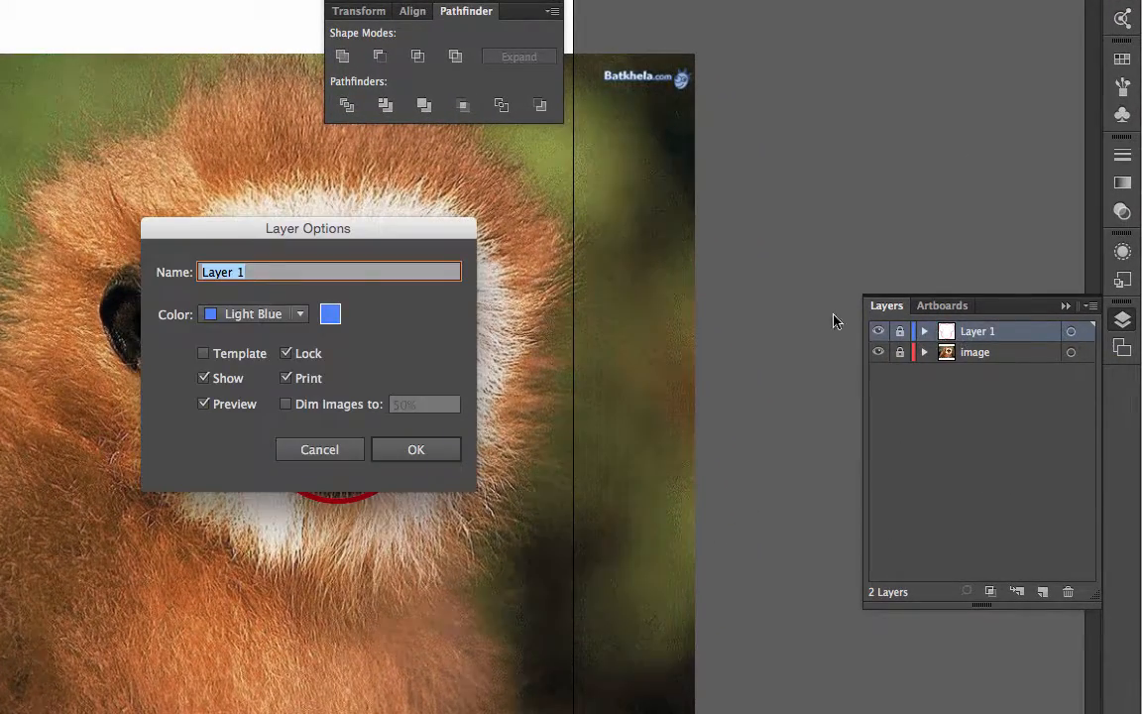
type("face")
key("Return")
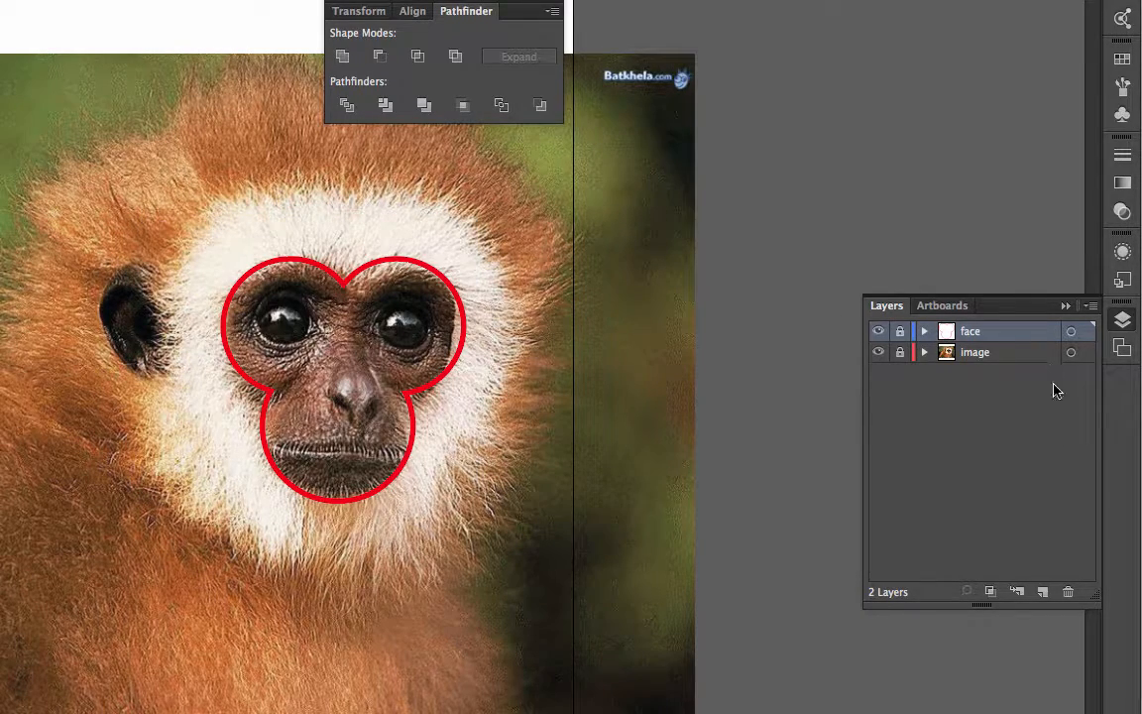
Create a new layer named features above the face layer, keeping the face layer locked
left_click(1044, 591)
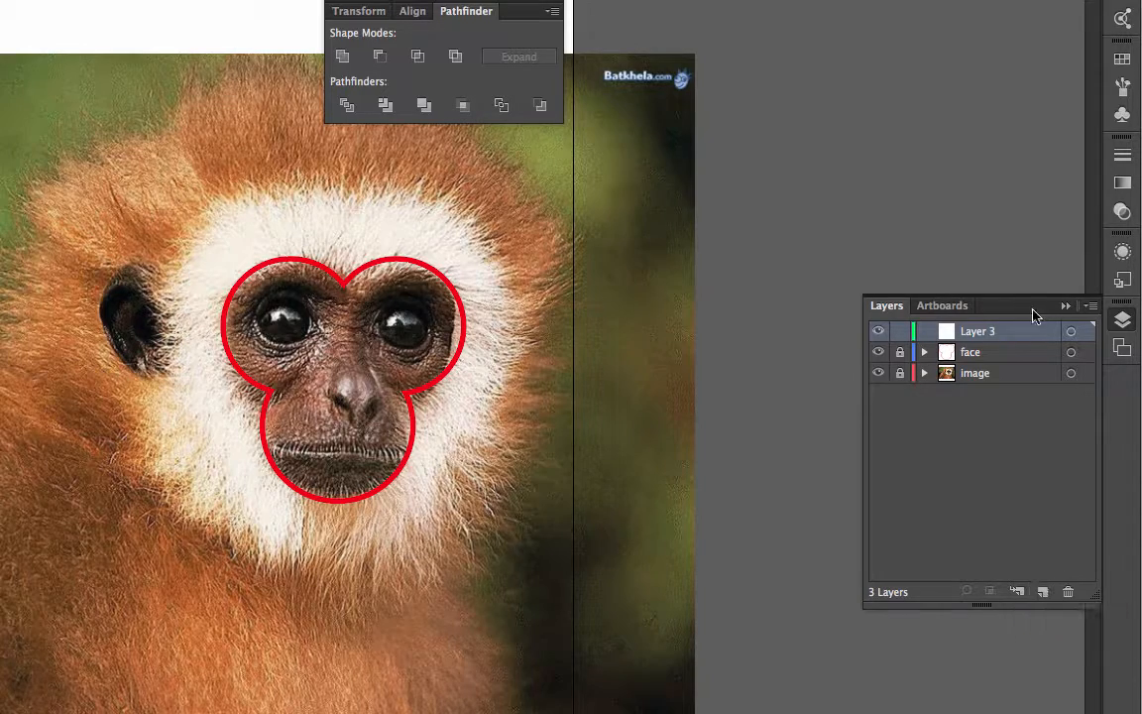
double_click(997, 340)
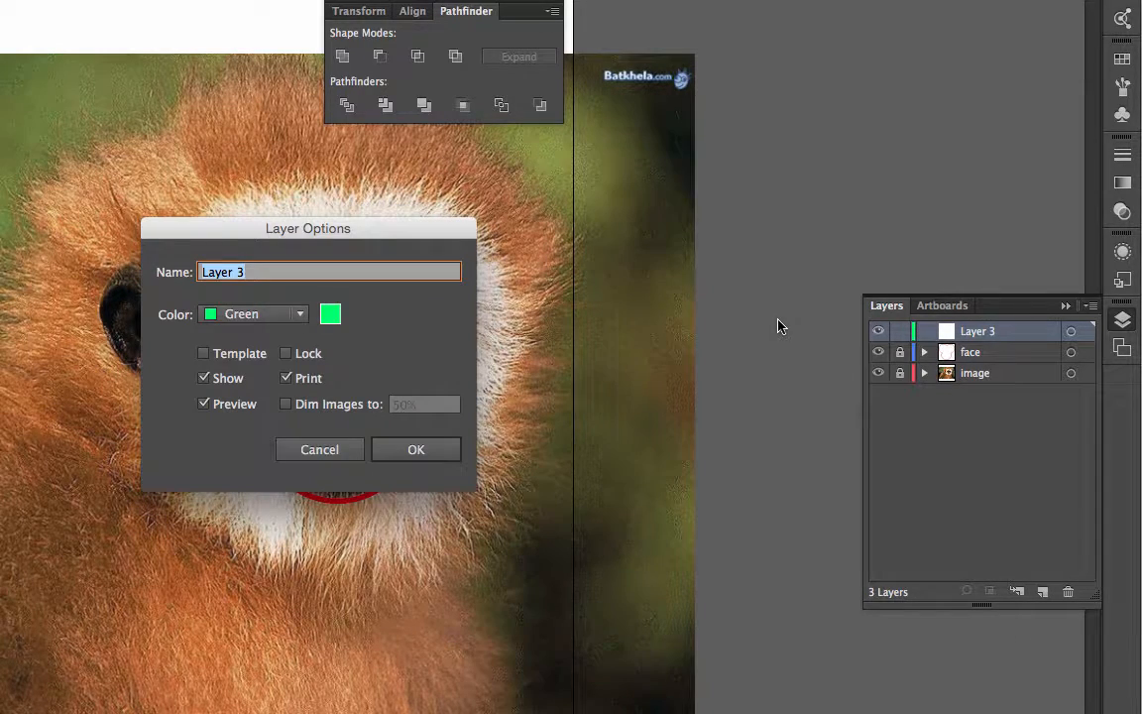
type("features")
left_click(415, 449)
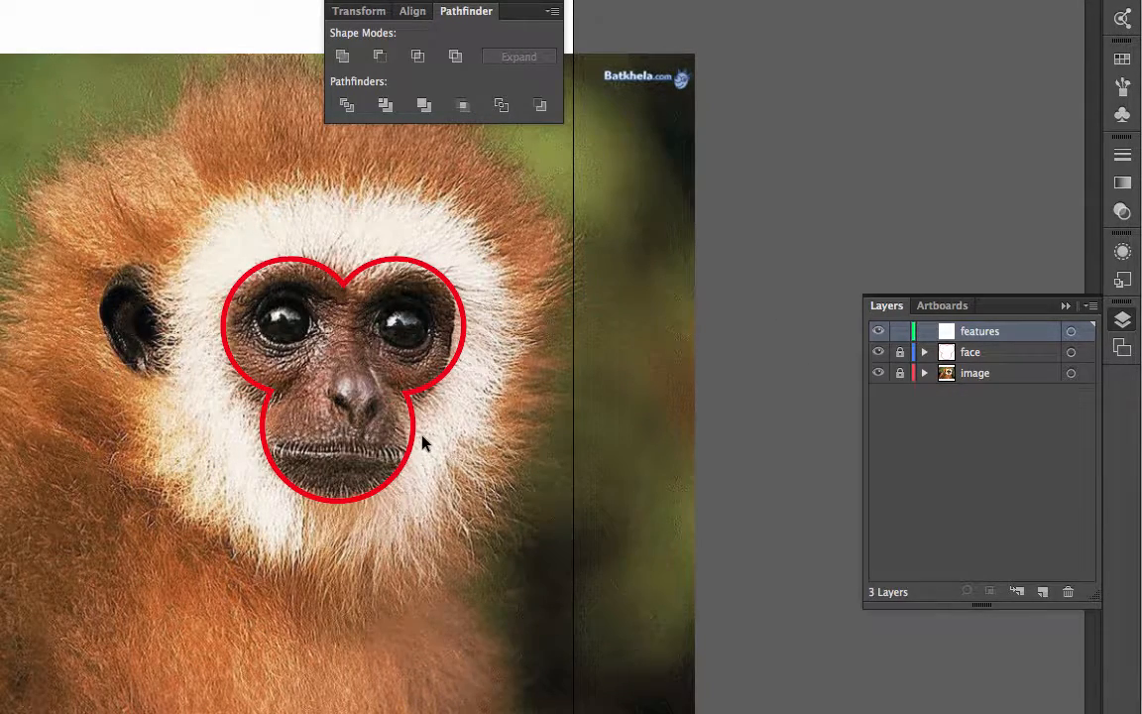
left_click(900, 357)
left_click(900, 354)
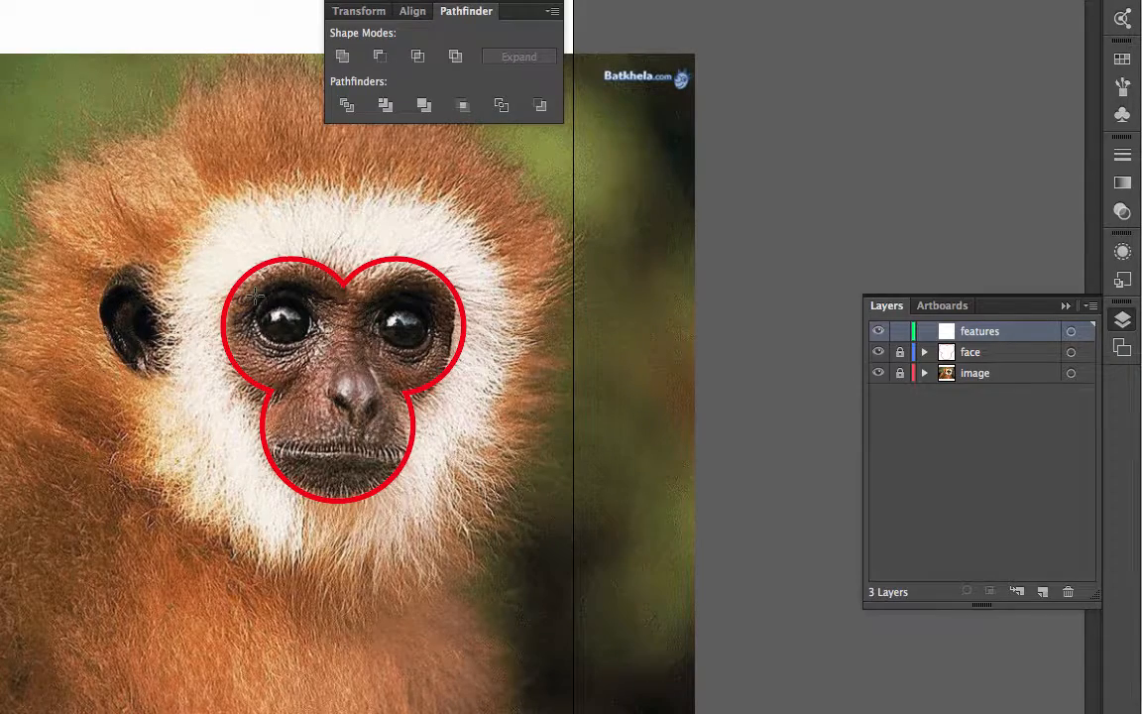
Draw a small circle around one eyeball on the features layer and place a copy over the other eyeball
left_click_drag(256, 296, 303, 321)
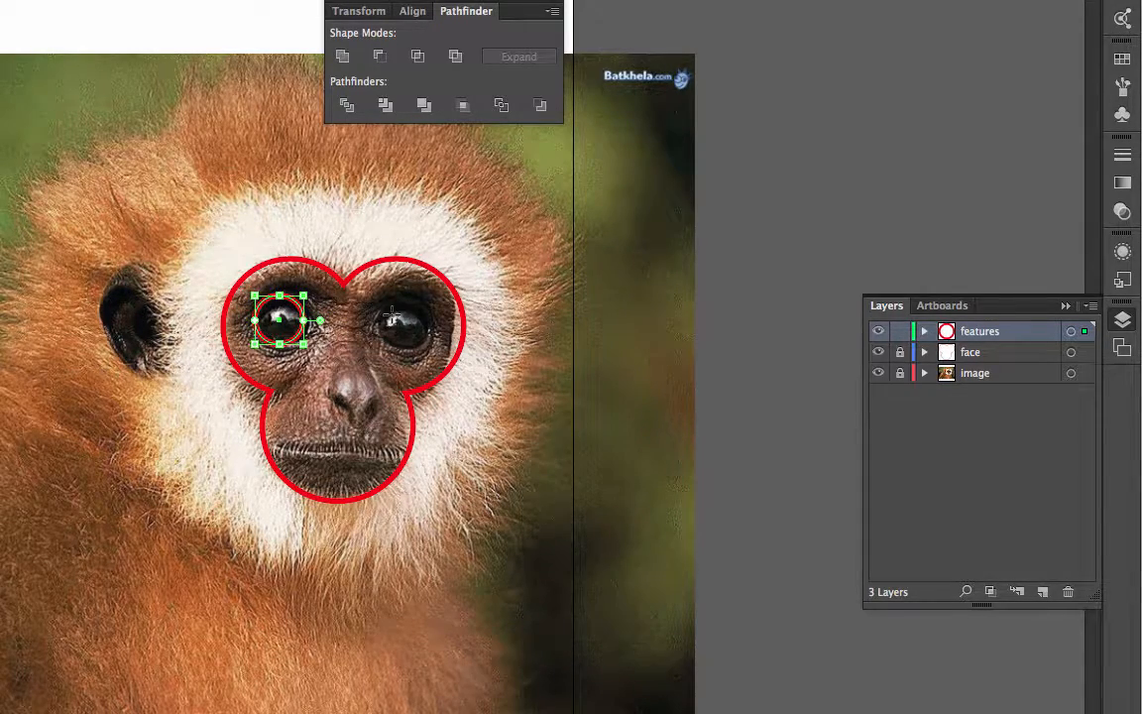
left_click_drag(307, 319, 428, 319)
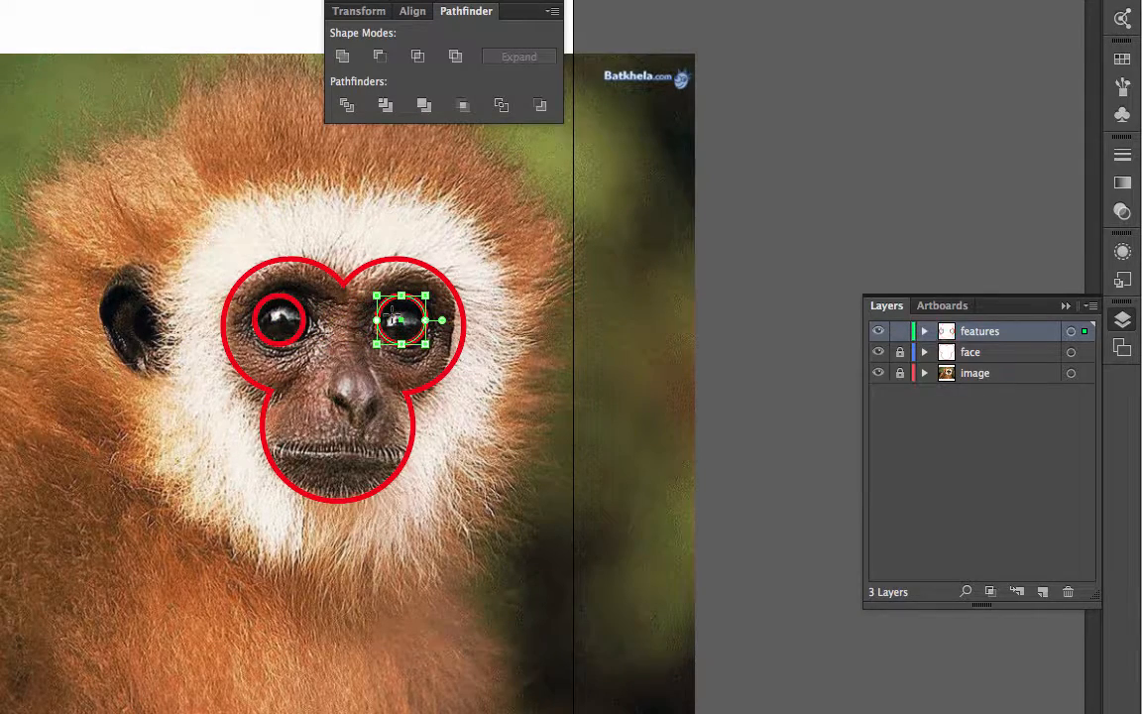
key("Right")
key("Right")
key("Right")
key("Right")
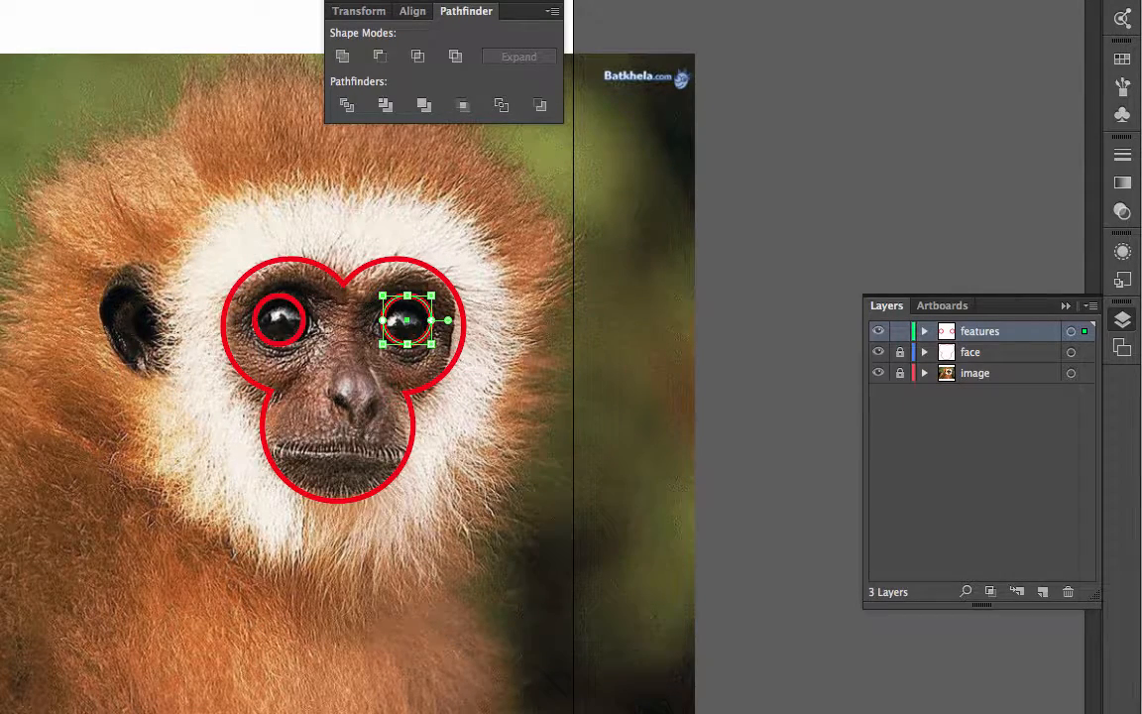
Trace the line between the monkey's lips with the Pen tool as an open three-point path
key("p")
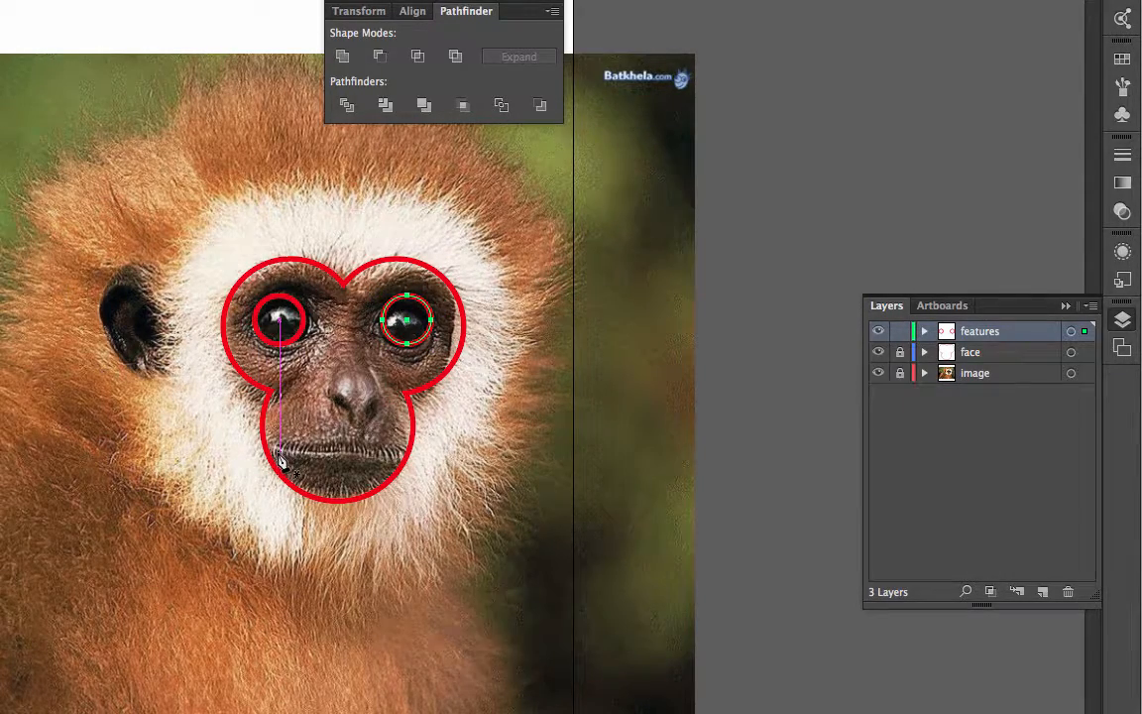
left_click_drag(281, 458, 432, 428)
key("v")
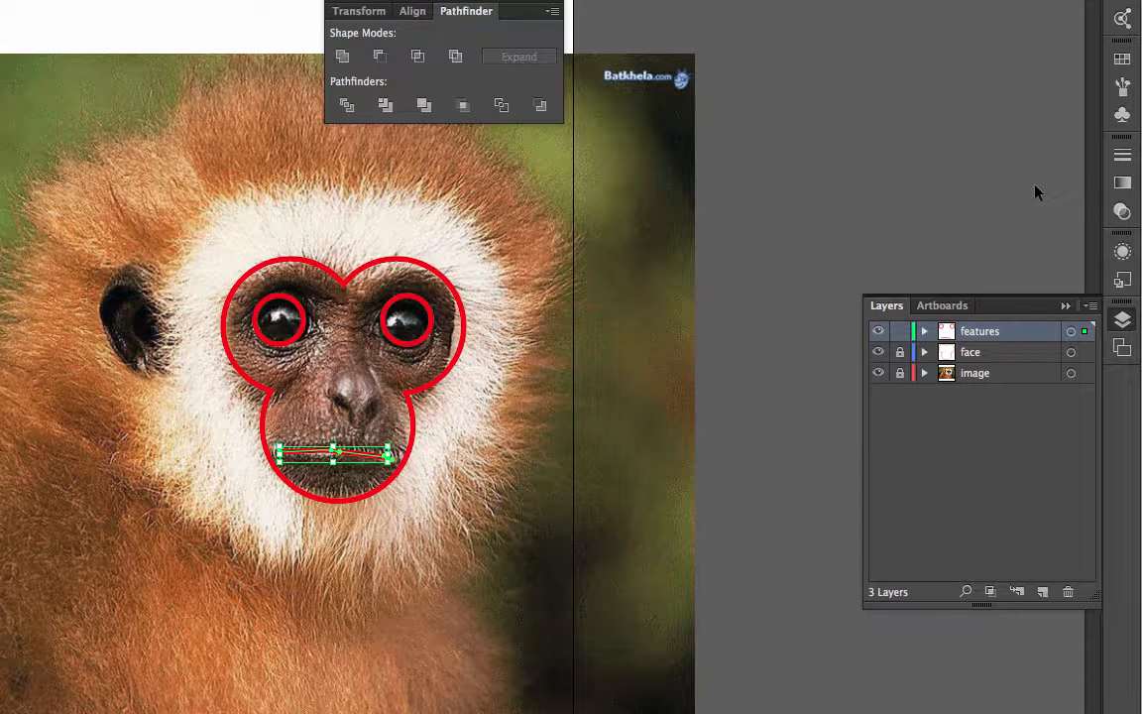
Give the mouth line's stroke a Round Cap and a Round Join
left_click(1122, 155)
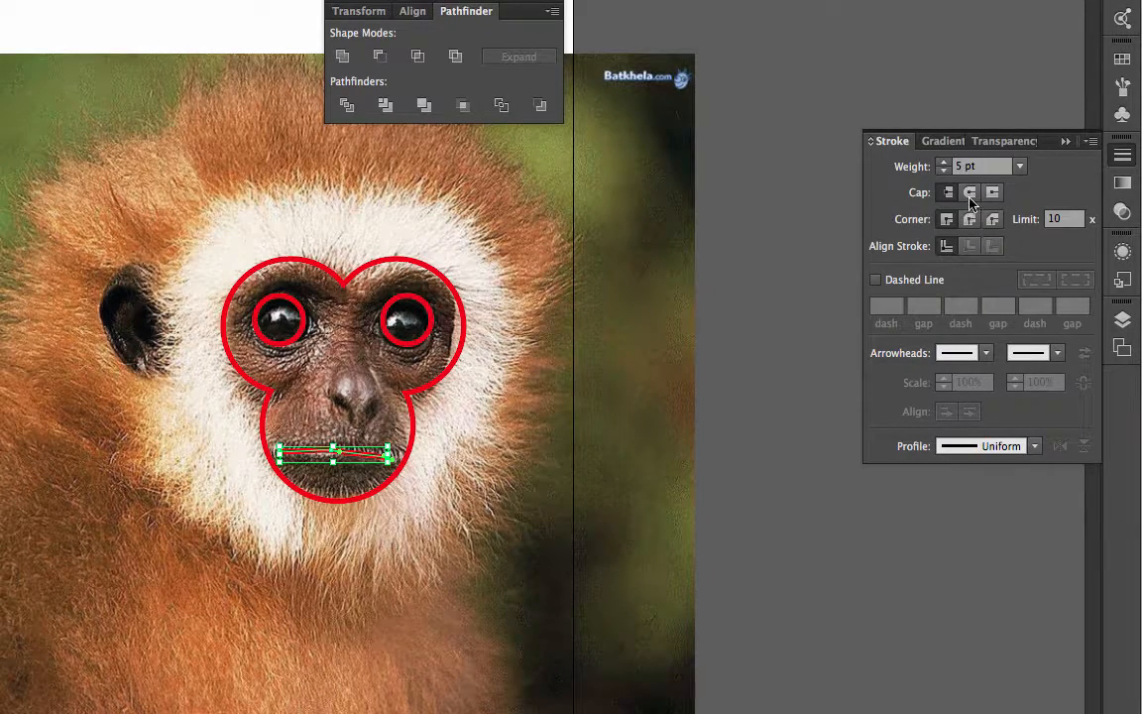
left_click(970, 194)
left_click(968, 221)
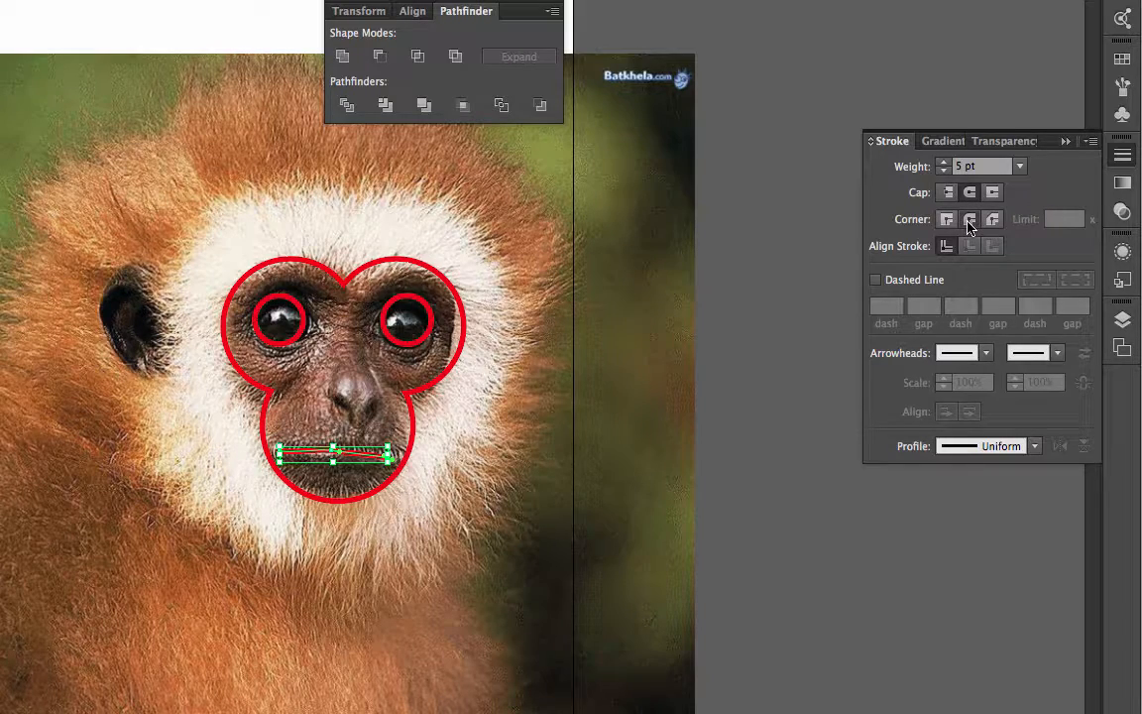
left_click(441, 481)
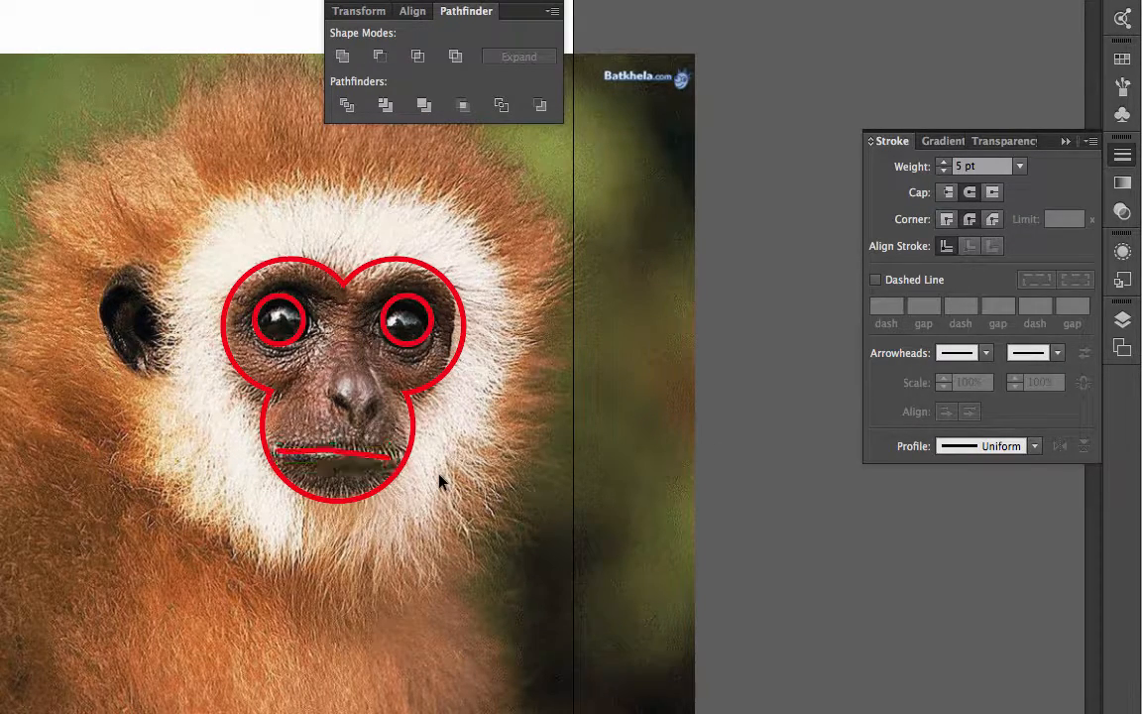
Undo the mouth line's rounded stroke settings to compare the ends up close, and reapply Round Cap and Round Join
key("ctrl+plus")
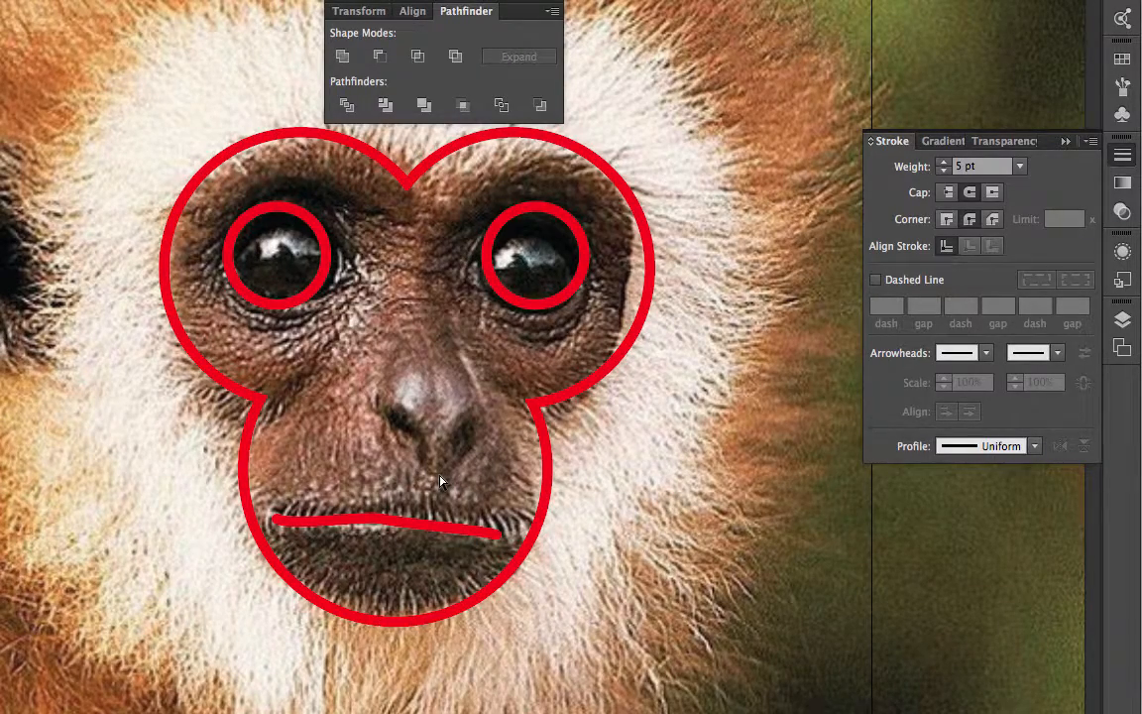
key("ctrl+z")
left_click(598, 580)
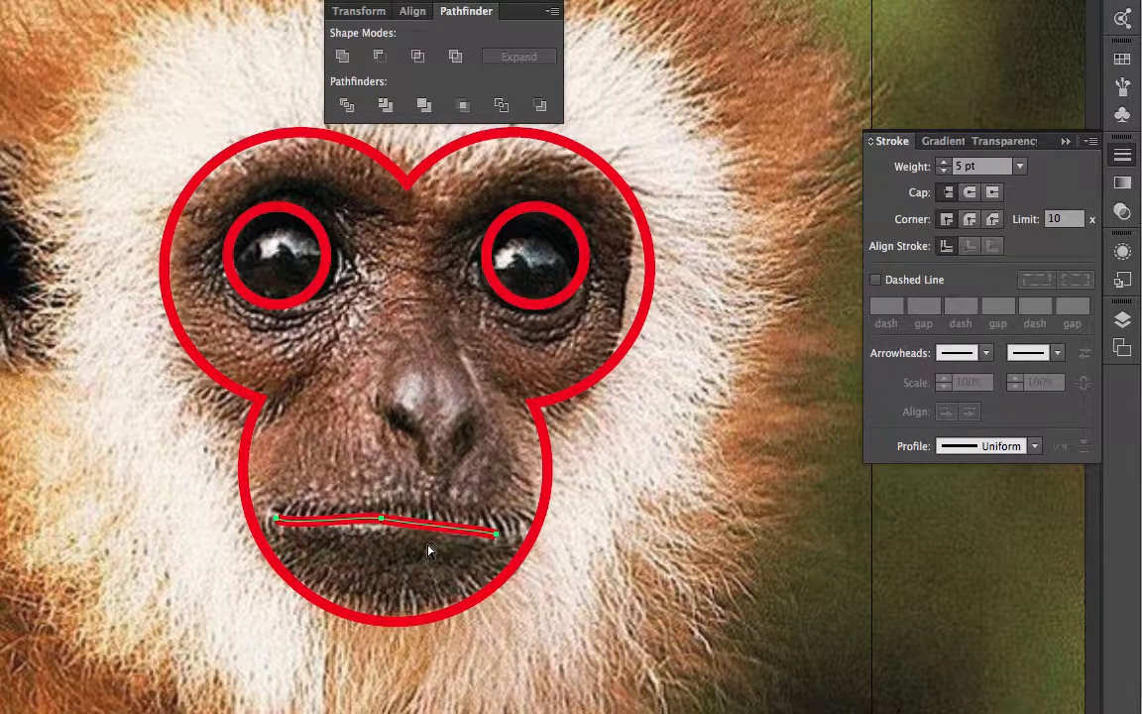
key("ctrl+z")
left_click(555, 571)
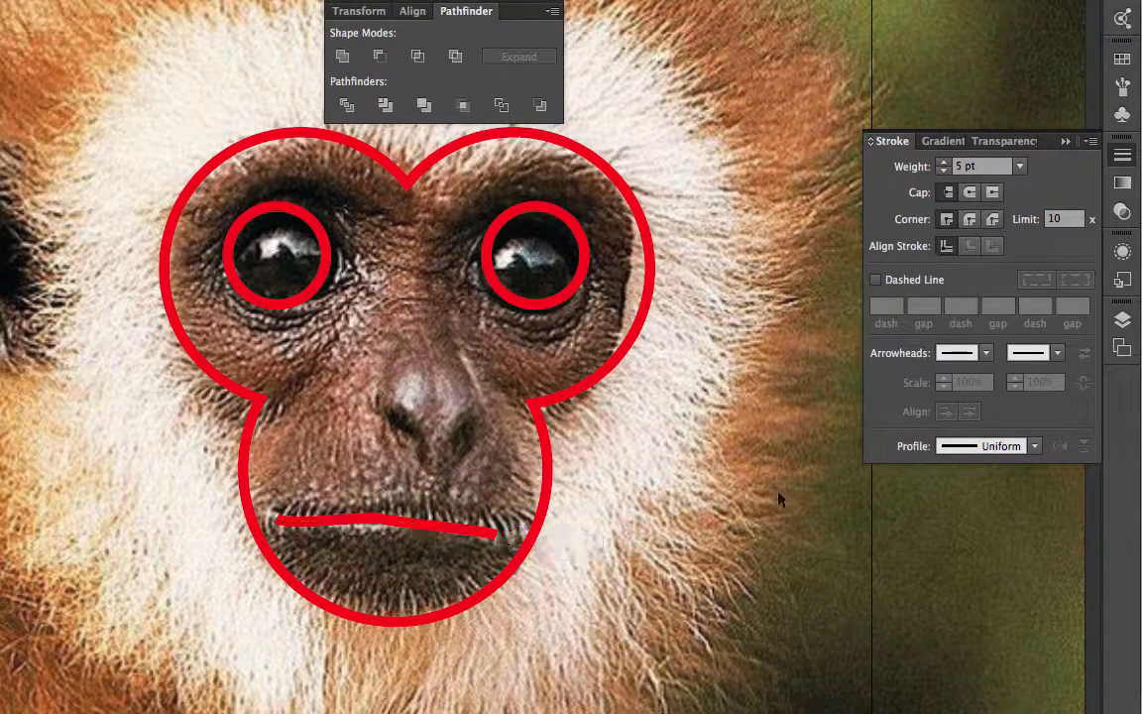
left_click(493, 526)
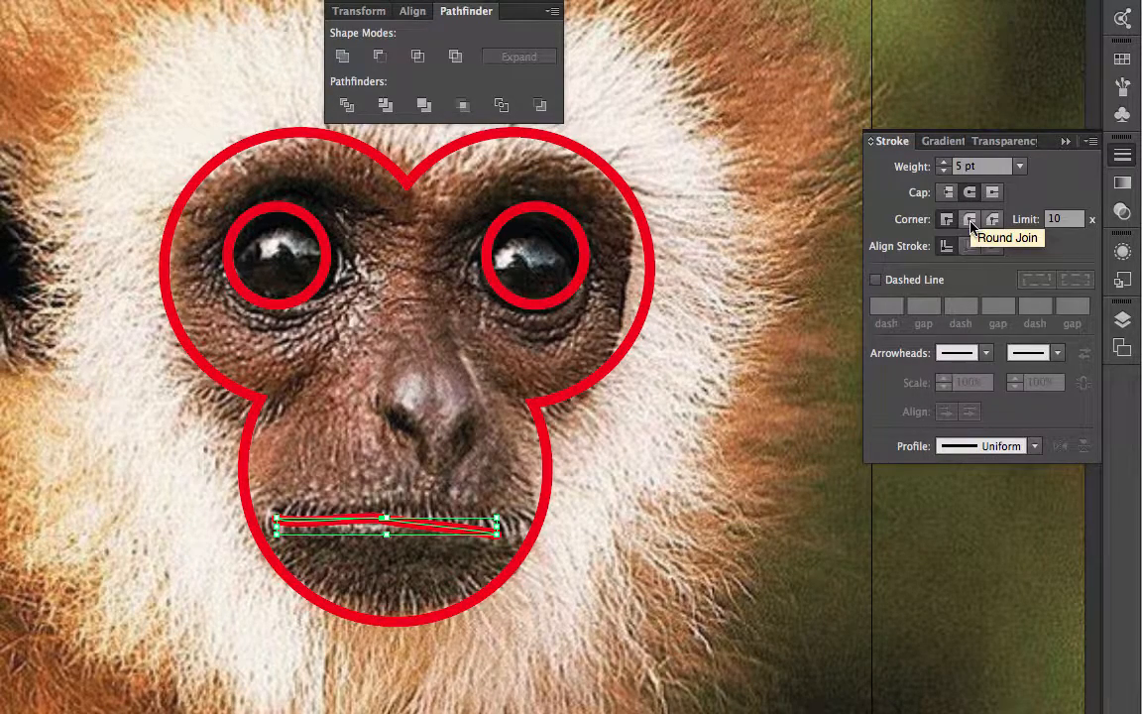
left_click(681, 483)
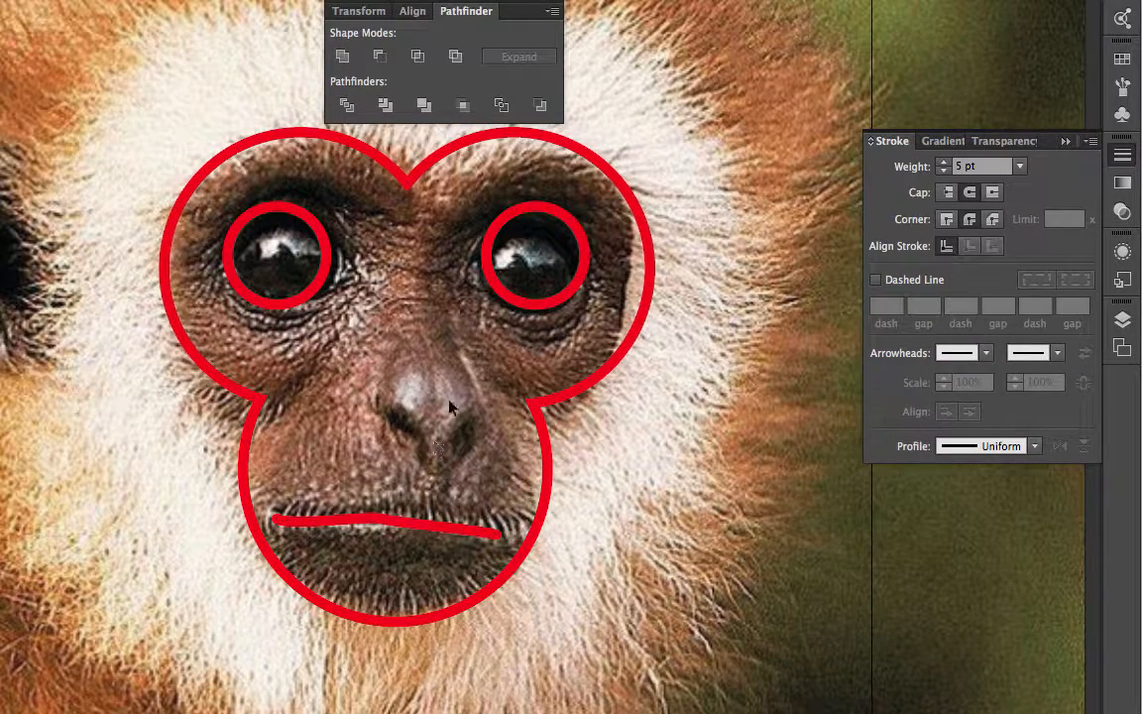
Trace the nostril nearest the visible ear as a closed Pen shape about 8 by 11 mm, with red fill and no stroke
left_click(429, 463)
left_click_drag(422, 424, 428, 462)
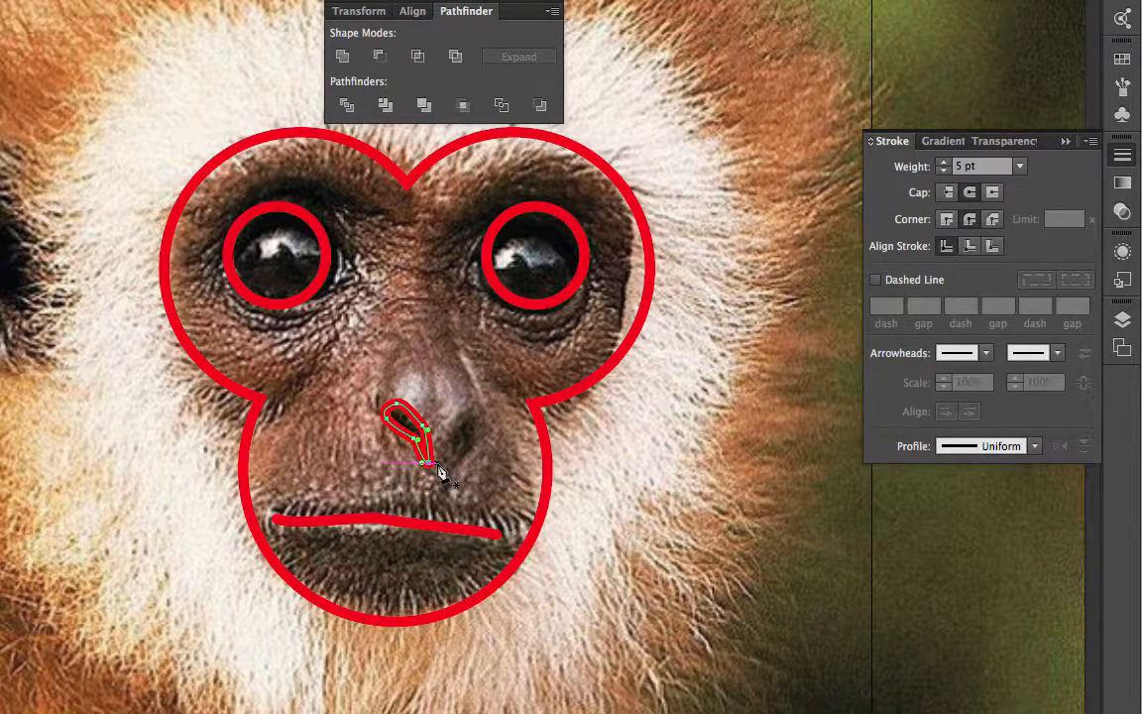
key("v")
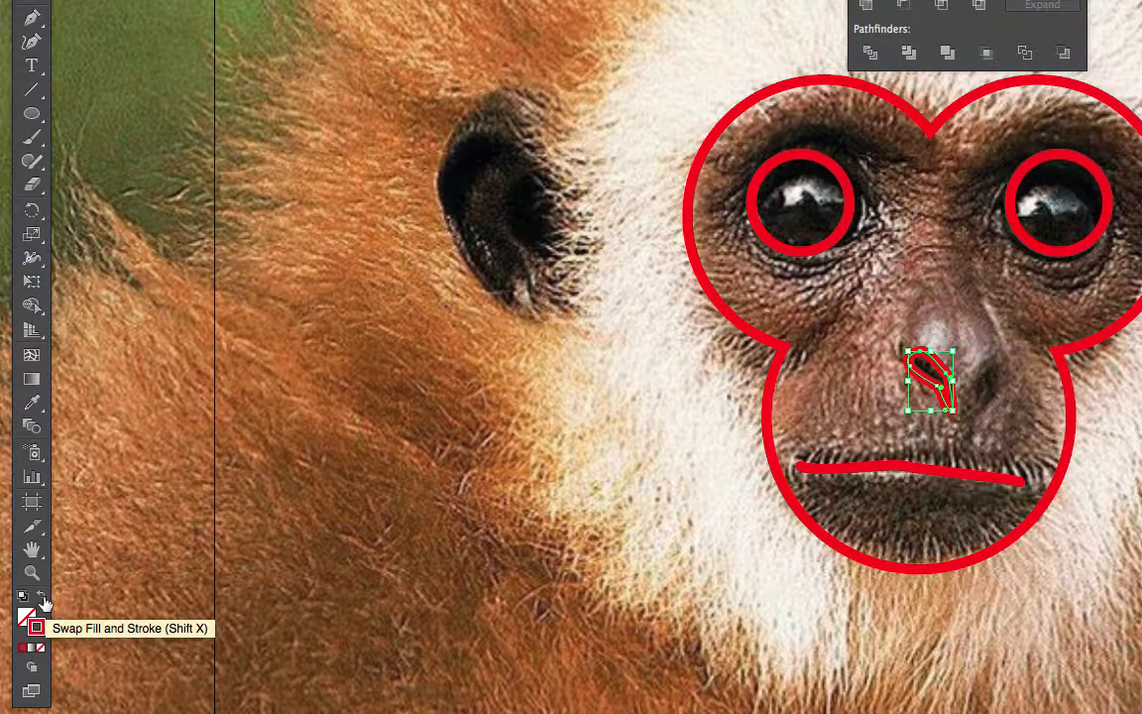
left_click(42, 598)
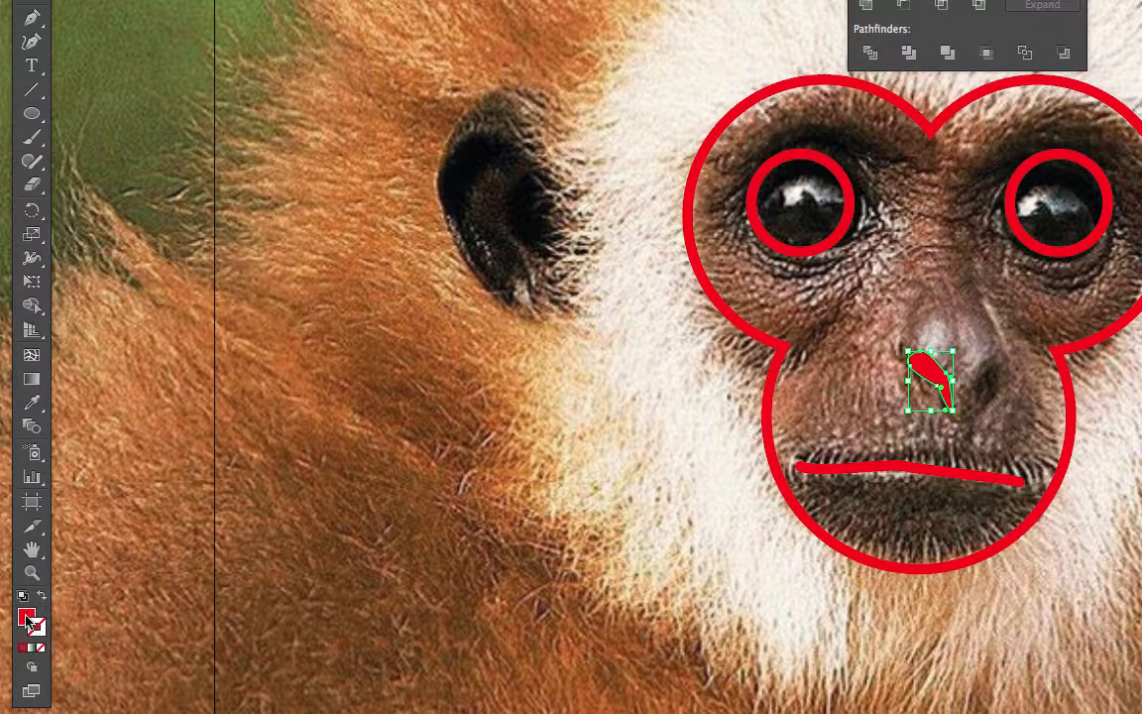
Duplicate the red nostril in place and move the copy sideways to the other side of the nose
left_click(852, 396)
left_click(938, 376)
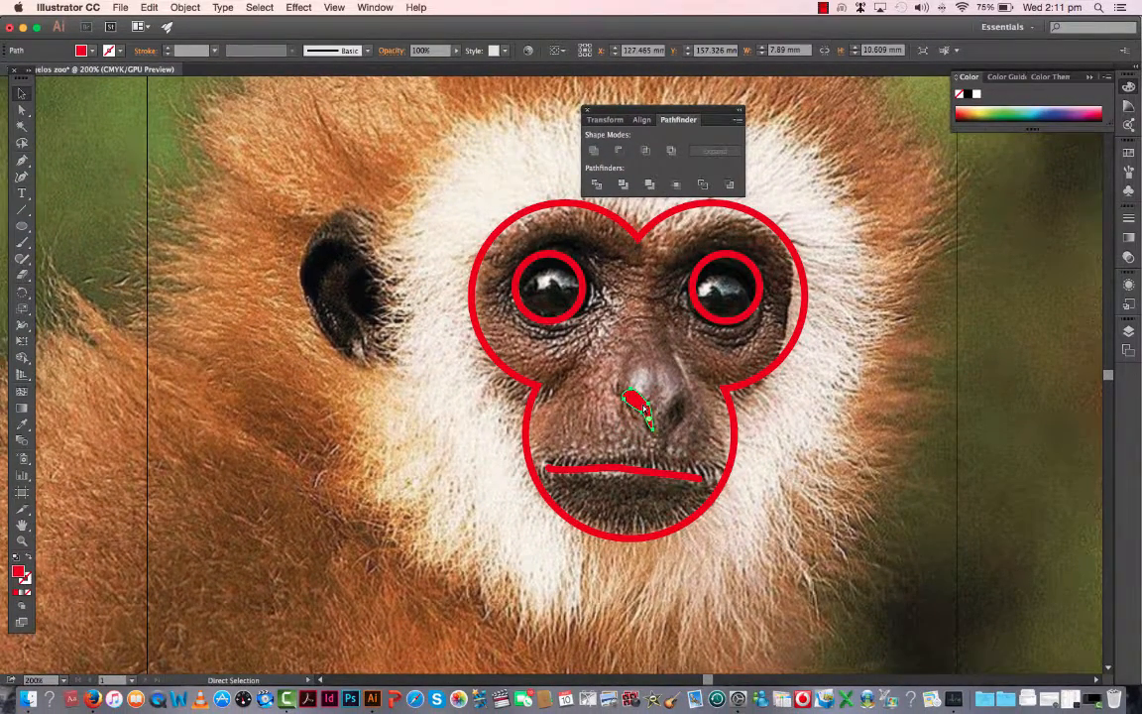
key("super+c")
key("super+f")
key("shift+Right")
key("shift+Right")
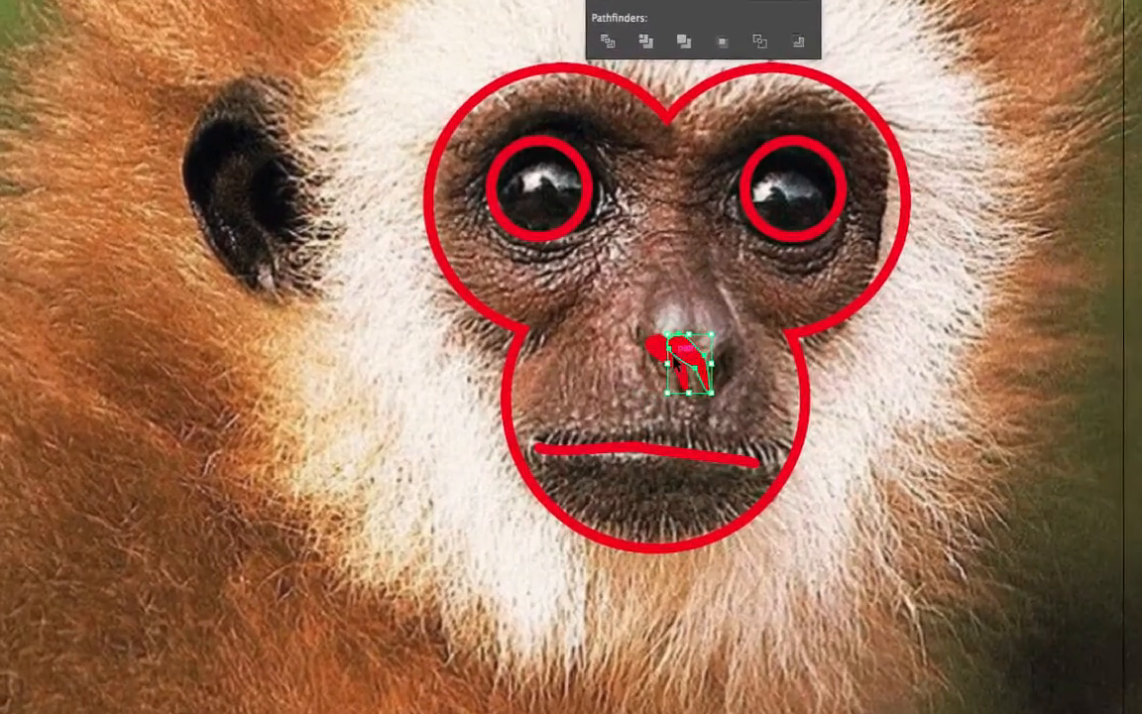
left_click_drag(689, 347, 700, 346)
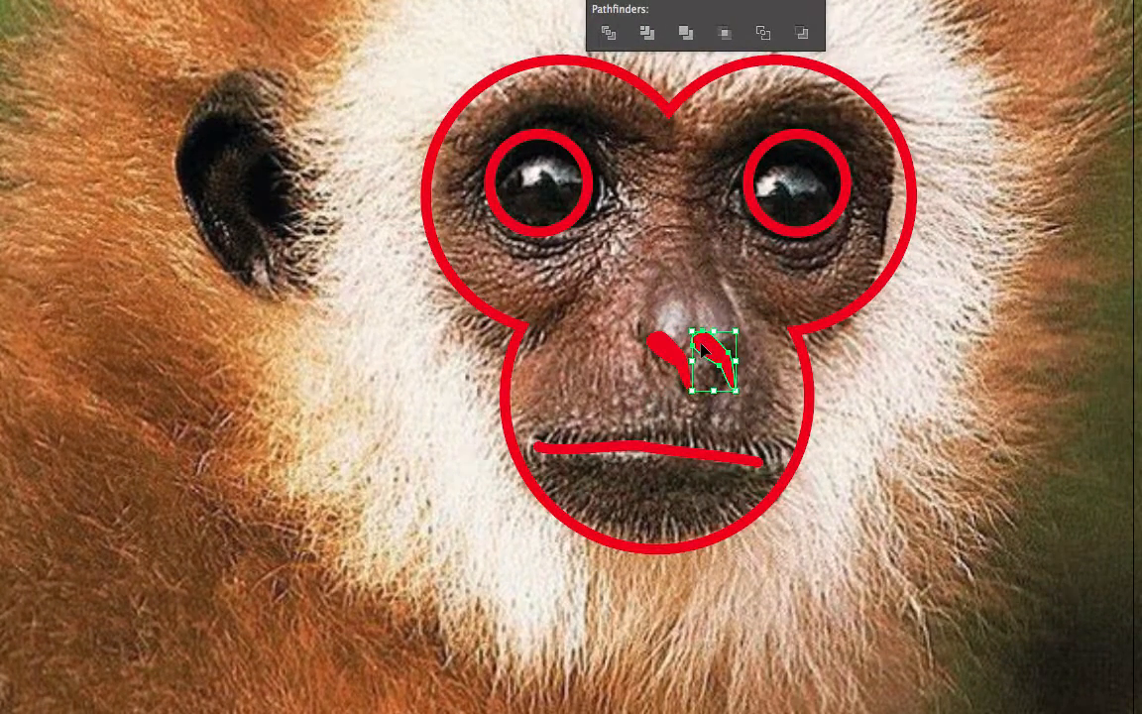
Reflect the copied nostril across the Vertical axis so it mirrors the first one
right_click(700, 347)
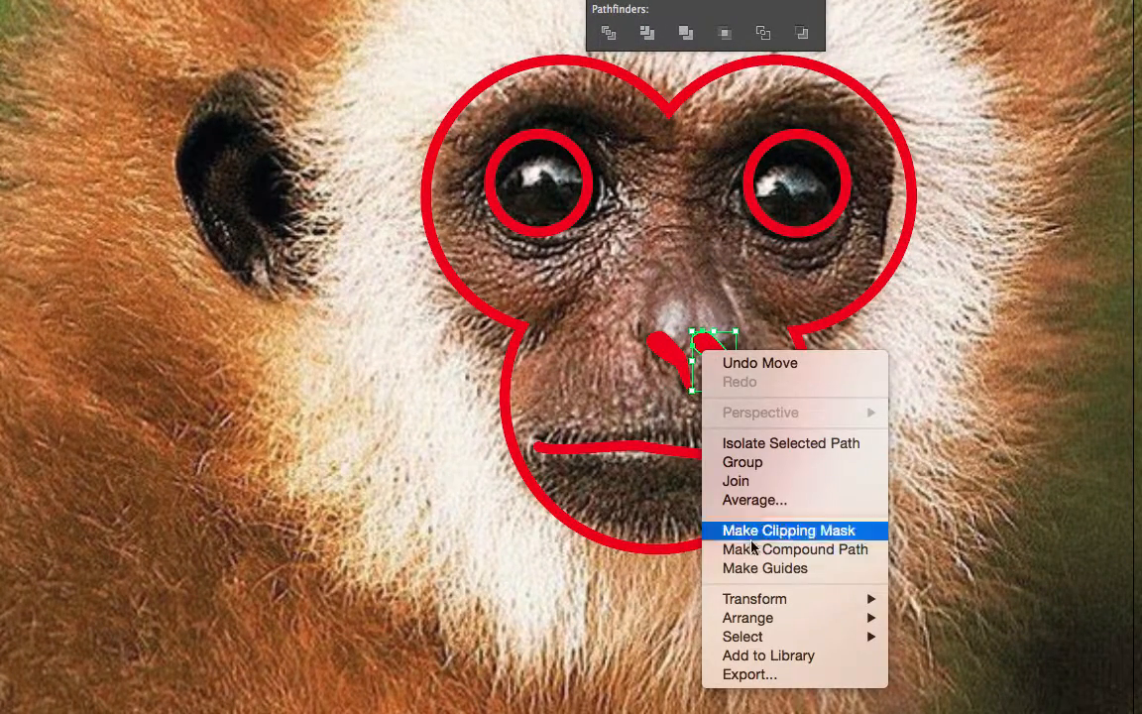
mouse_move(811, 594)
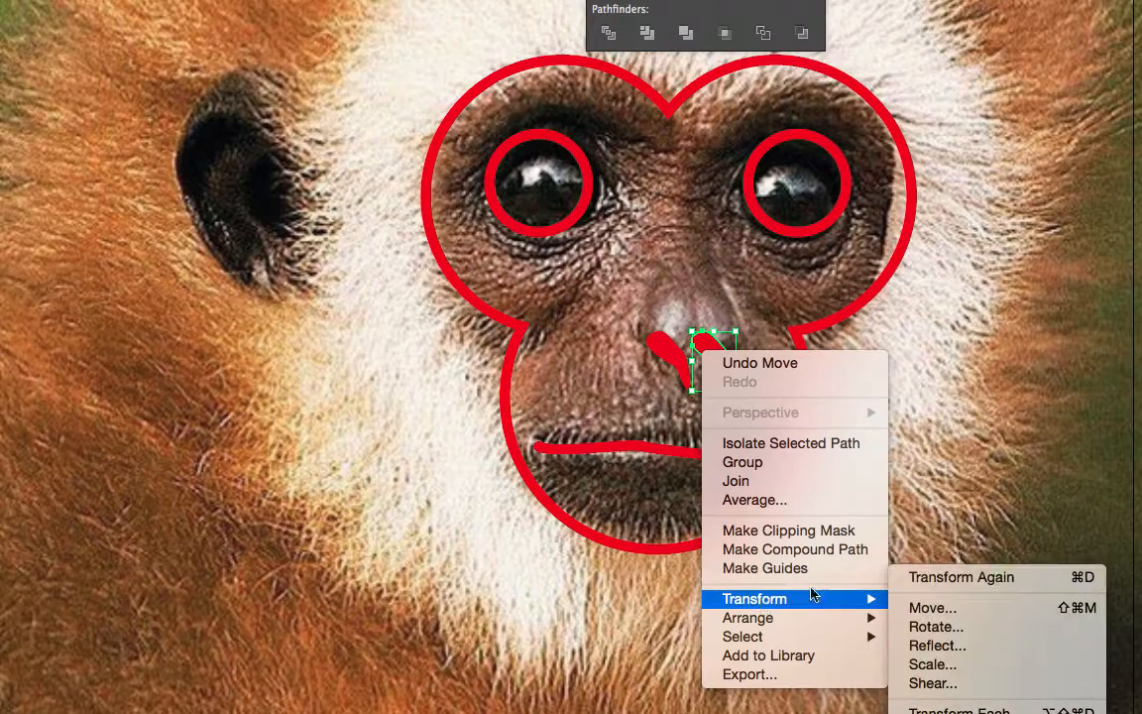
left_click(940, 645)
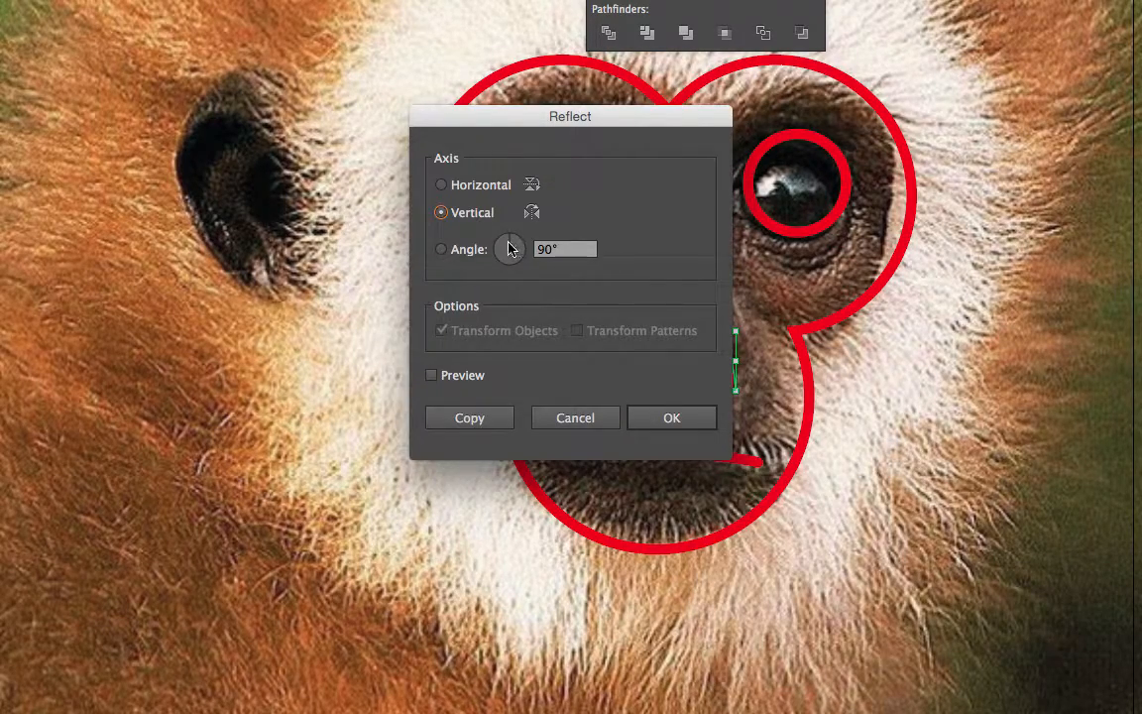
left_click(668, 419)
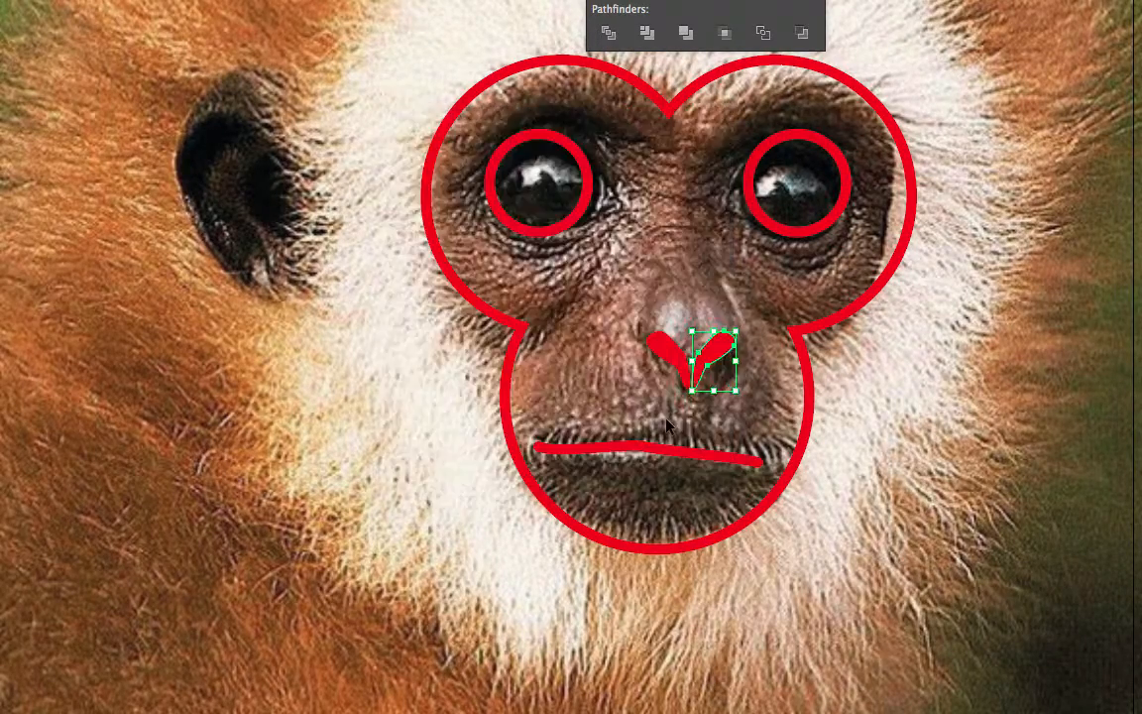
Nudge the mirrored nostril away from the first one to leave a small gap between them
key("Right")
key("Right")
key("Right")
key("Right")
key("Right")
key("Right")
key("Right")
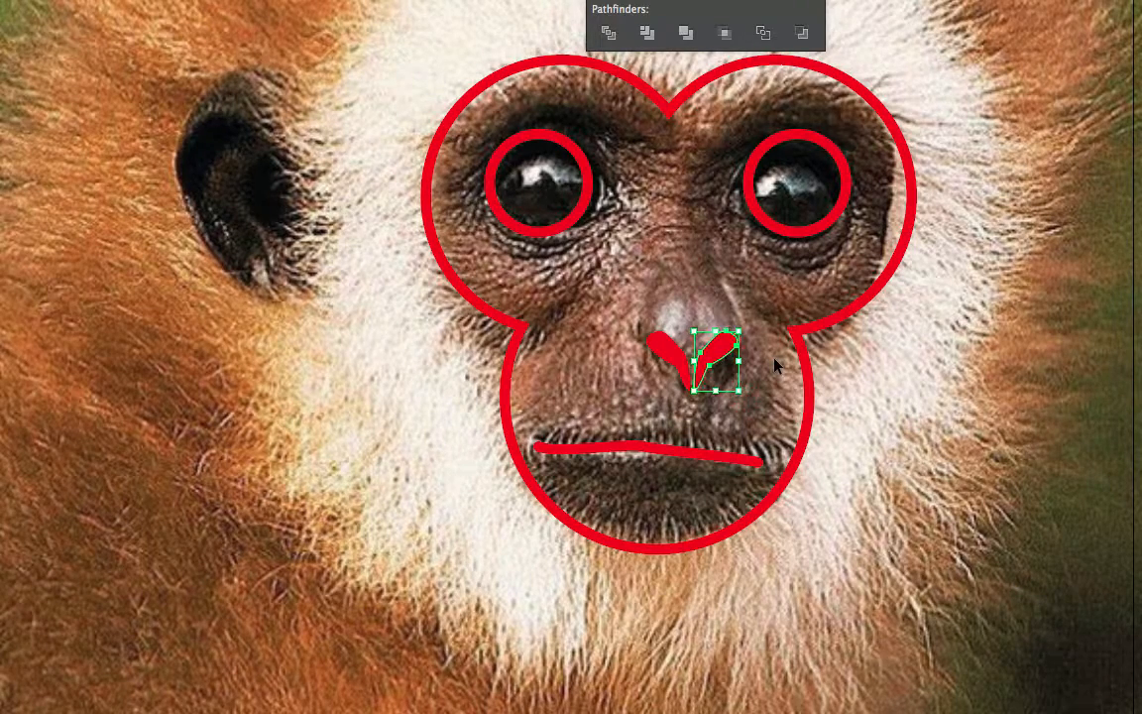
key("Right")
key("Right")
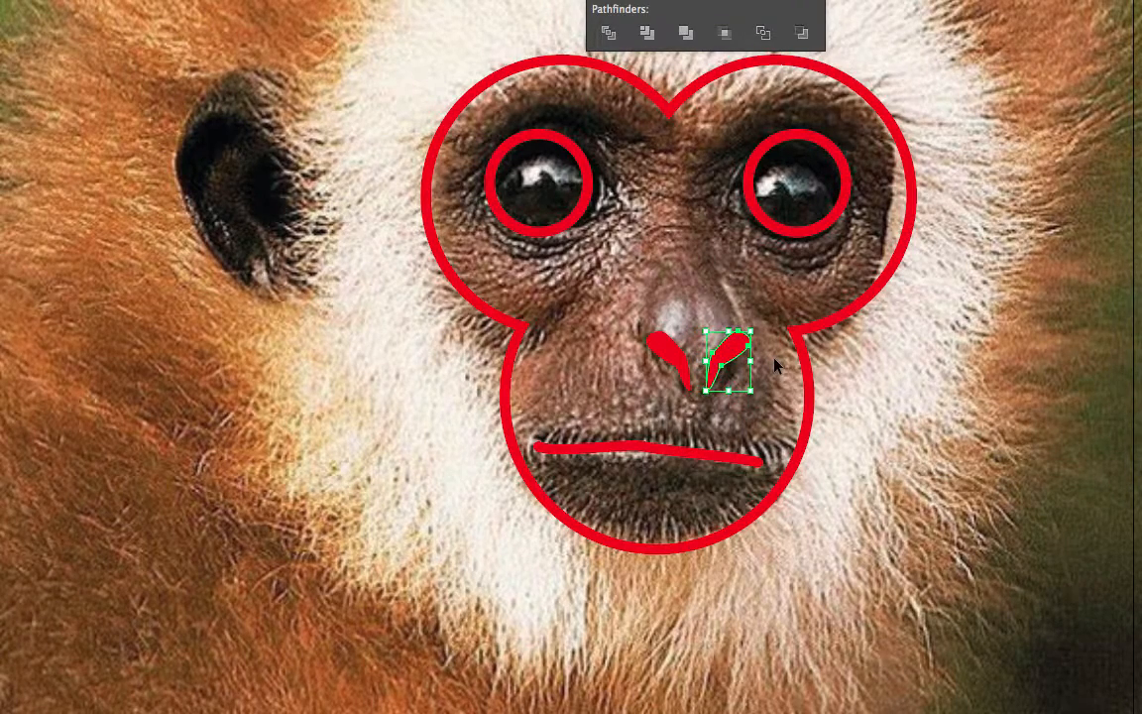
Shift both nostrils together slightly toward the visible ear, and deselect them
left_click(673, 364, "shift")
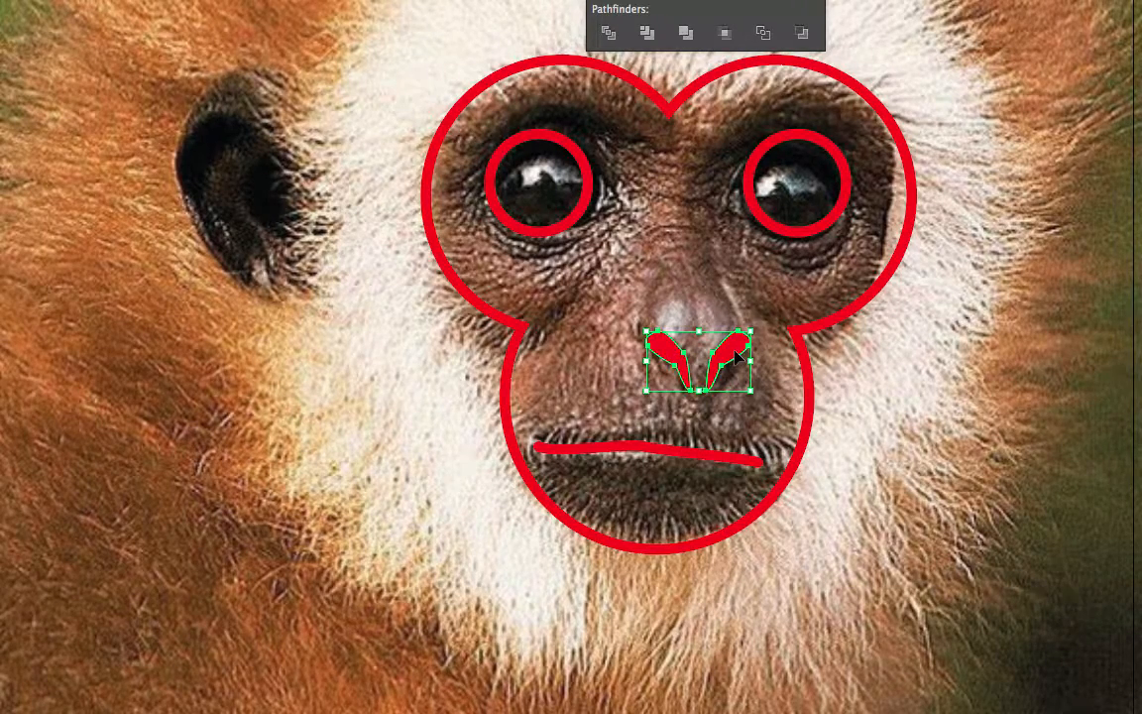
key("shift+Left")
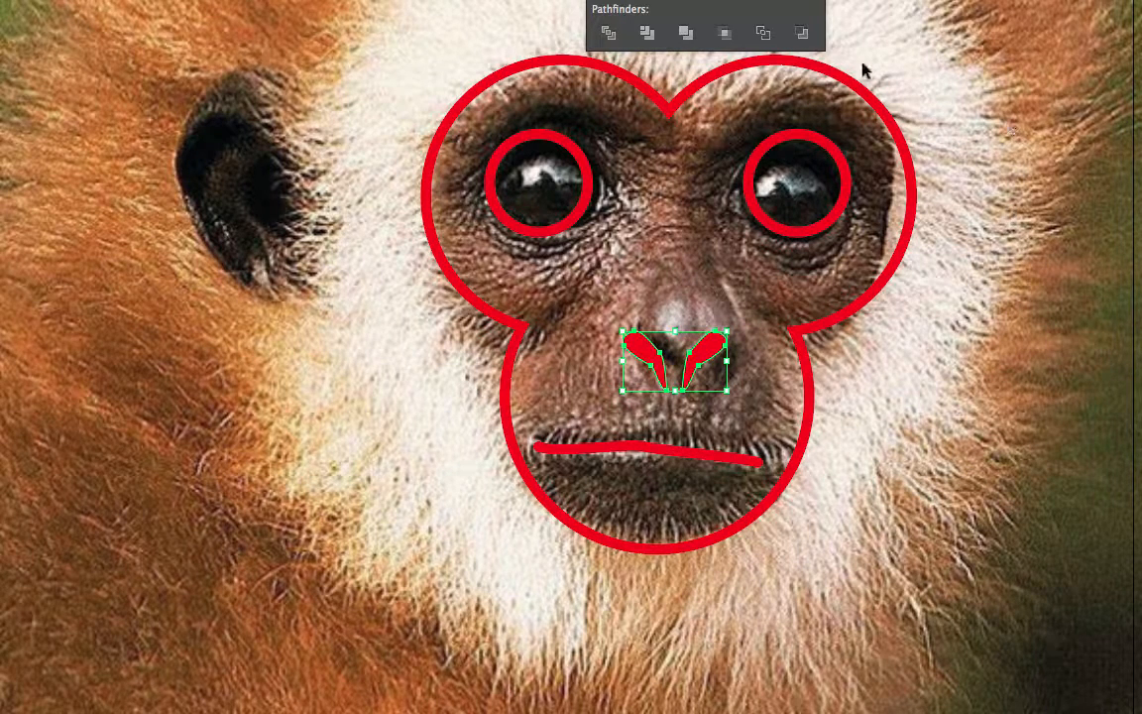
left_click(855, 86)
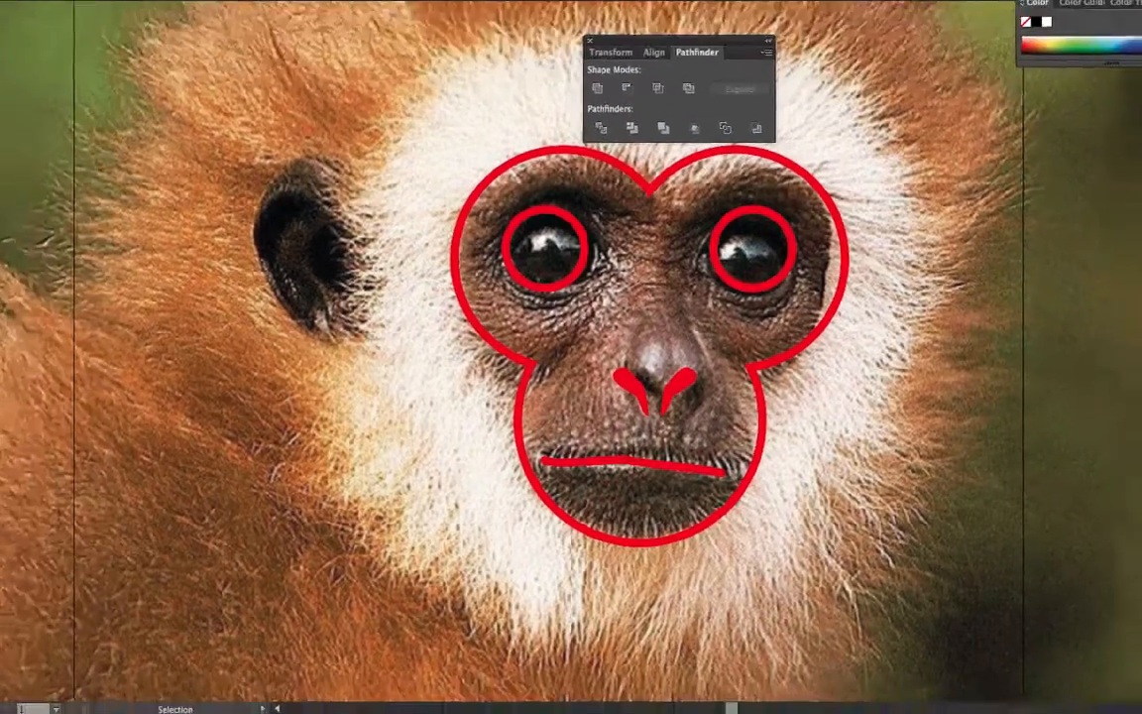
Target the face layer's outline and give it the default white fill and black stroke
left_click(1126, 333)
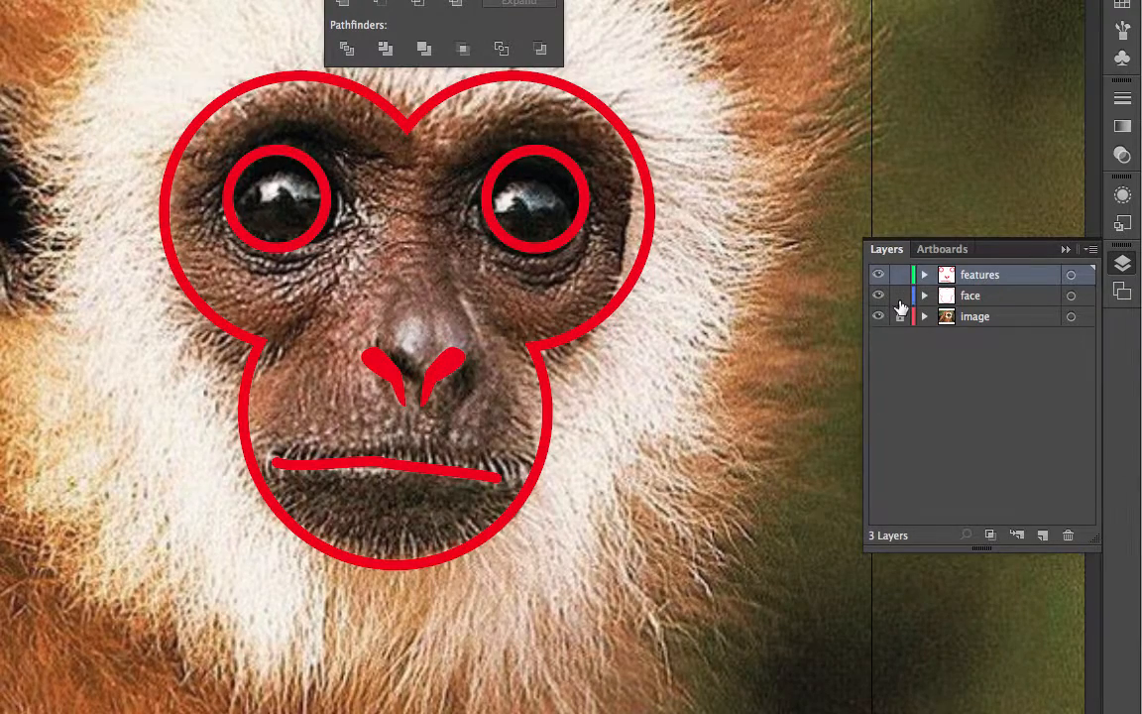
left_click(1072, 296)
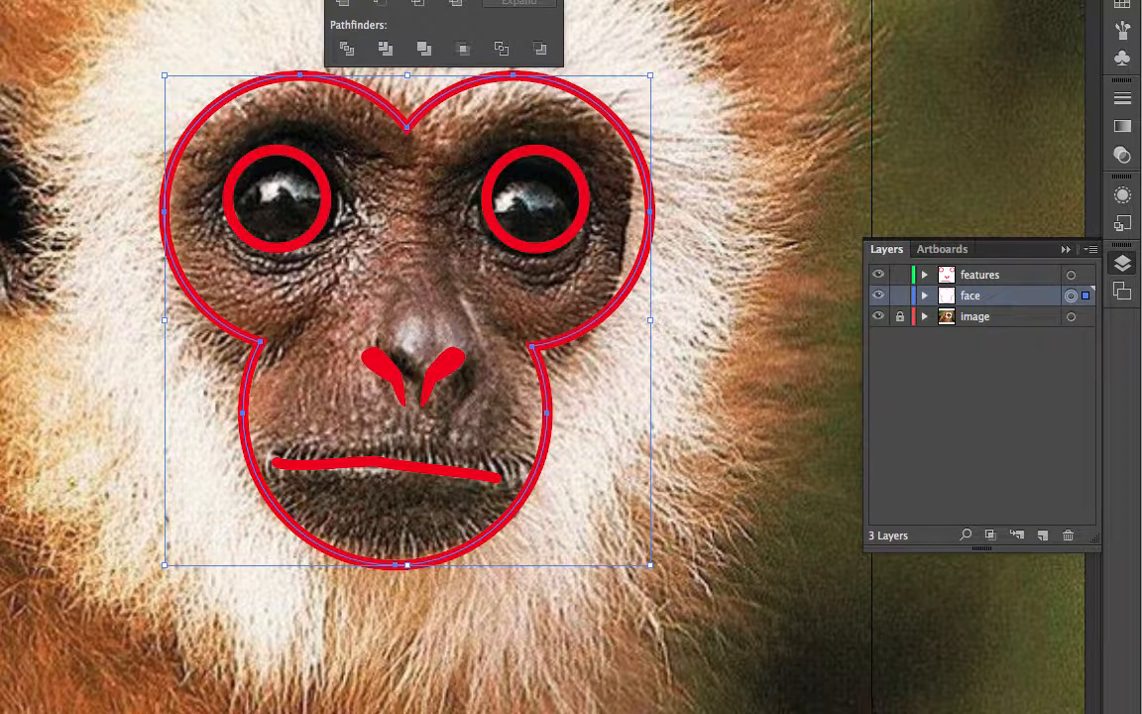
key("d")
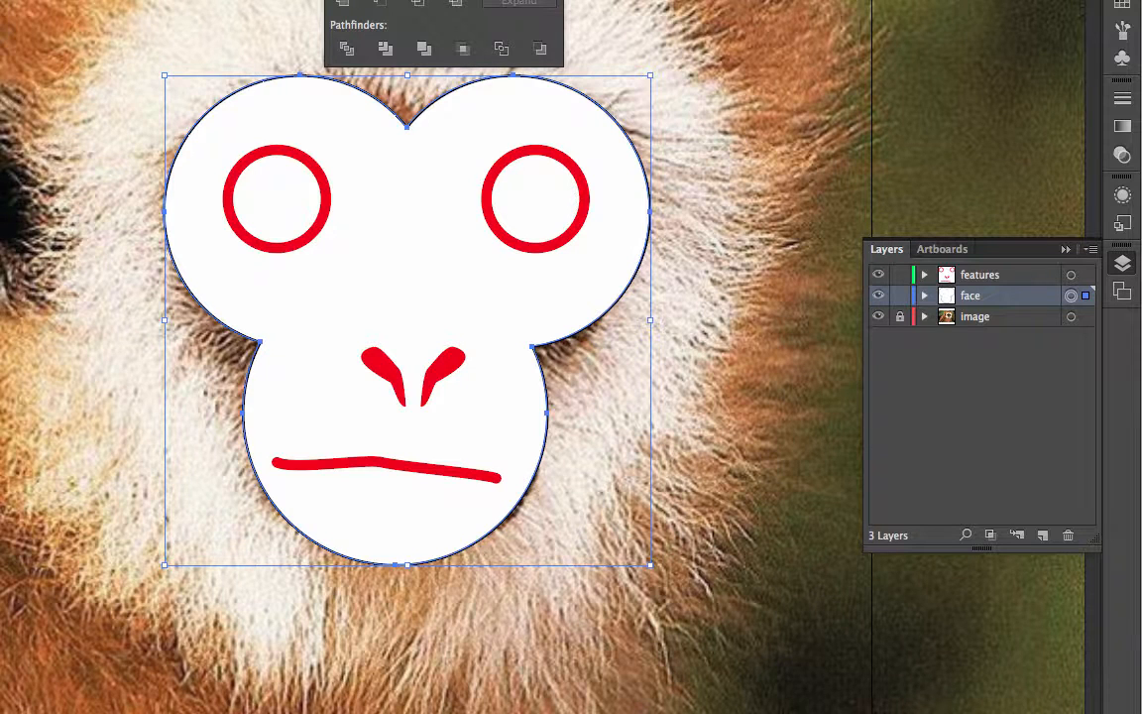
Give both eye circles a solid black fill and no stroke
left_click(308, 168)
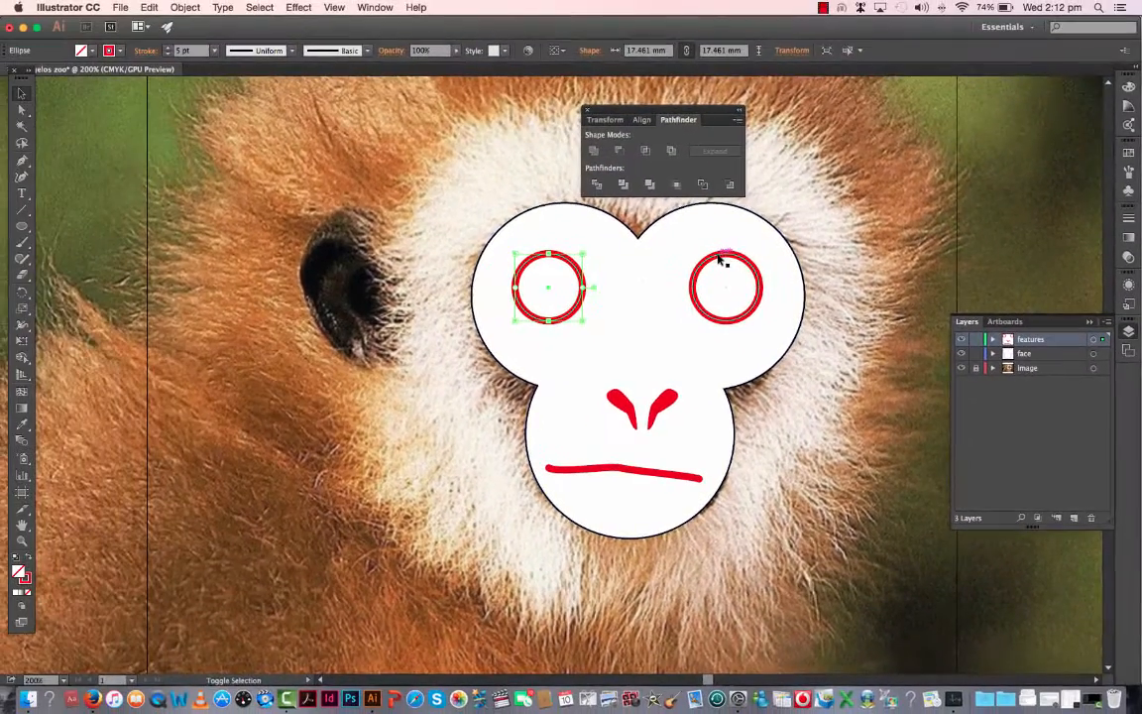
left_click(492, 156, "shift")
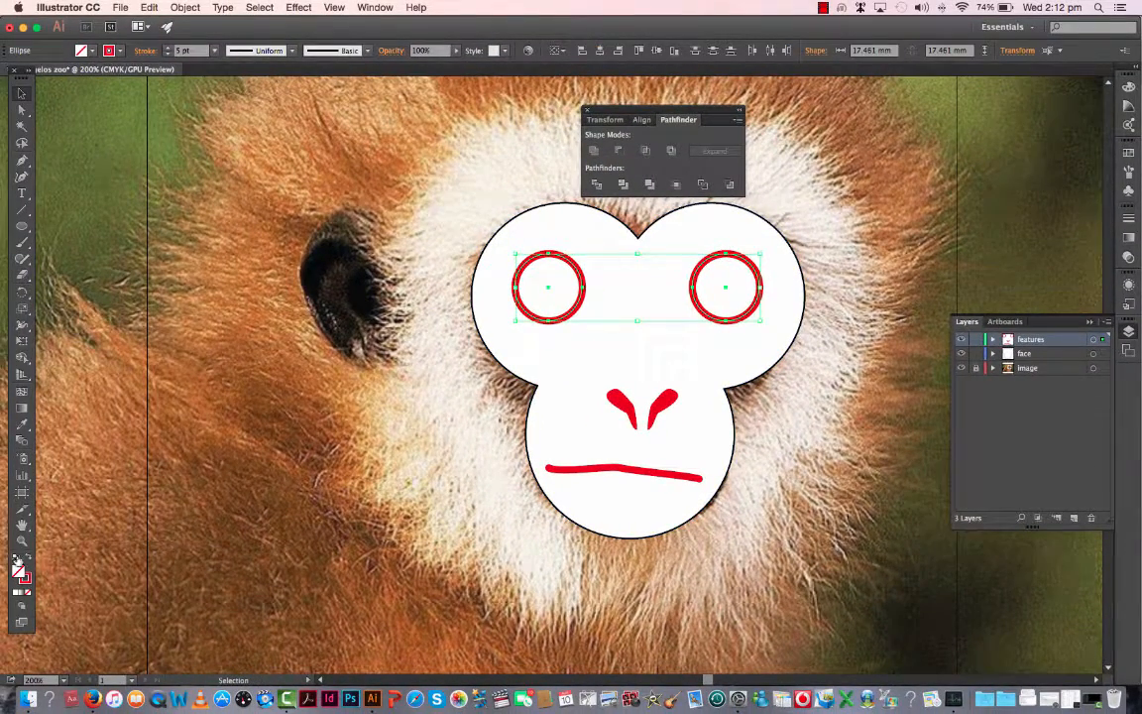
left_click(16, 584)
left_click(27, 567)
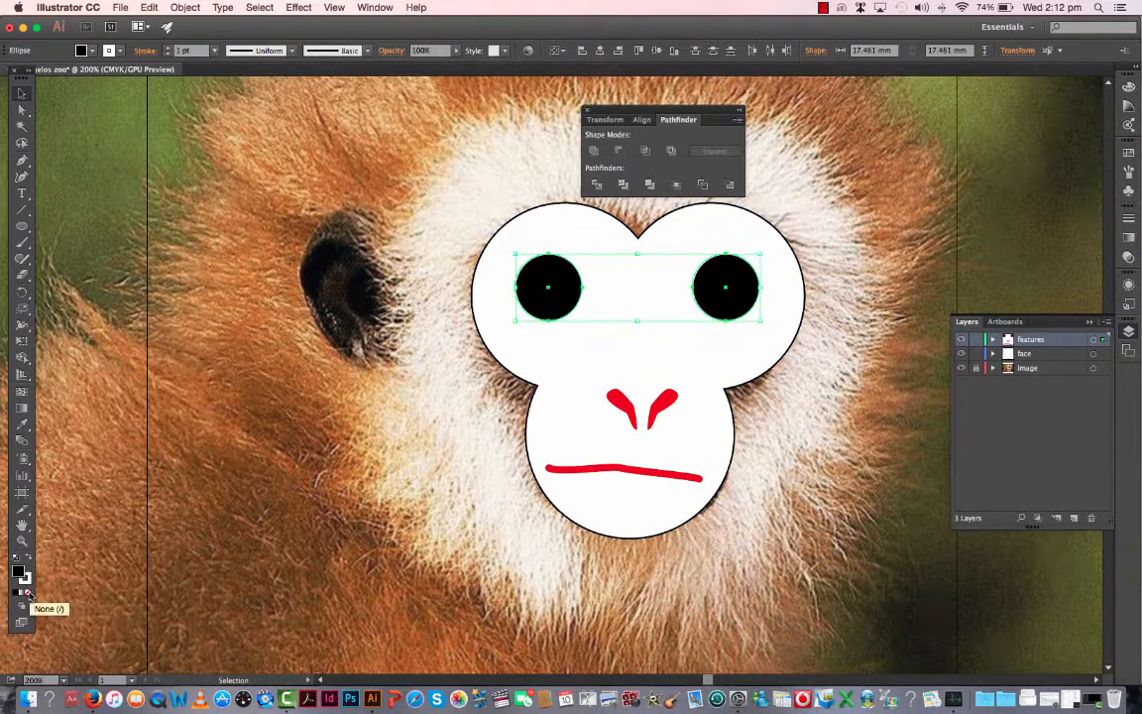
left_click(26, 578)
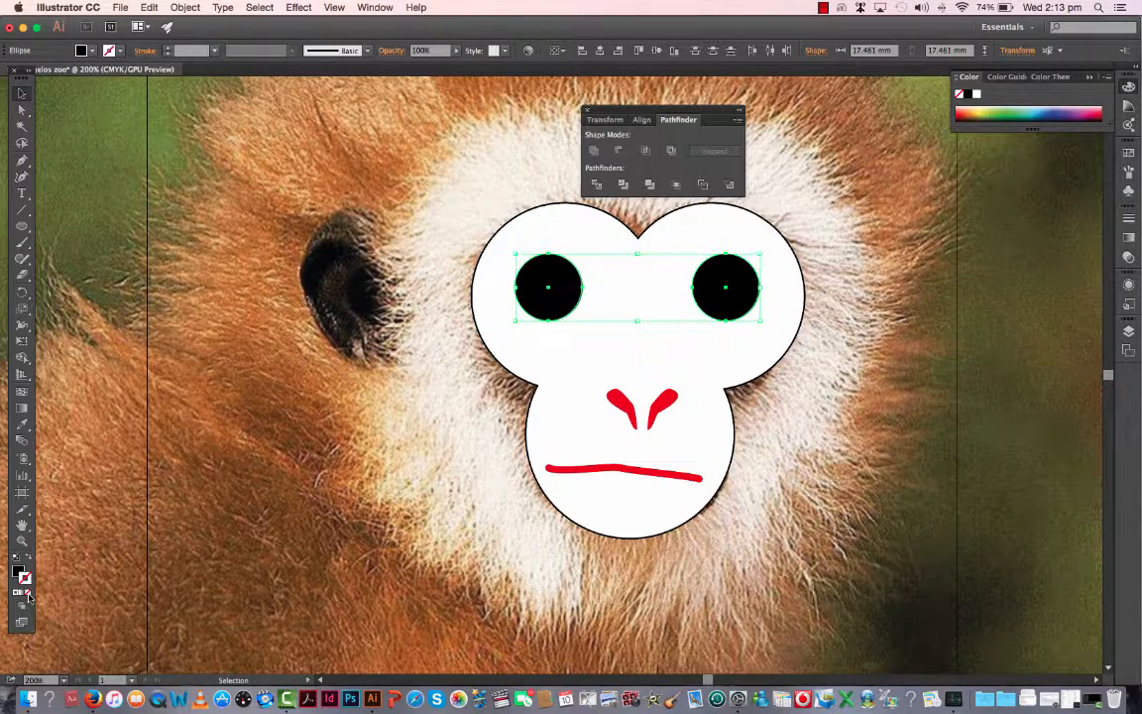
left_click(28, 593)
left_click(17, 570)
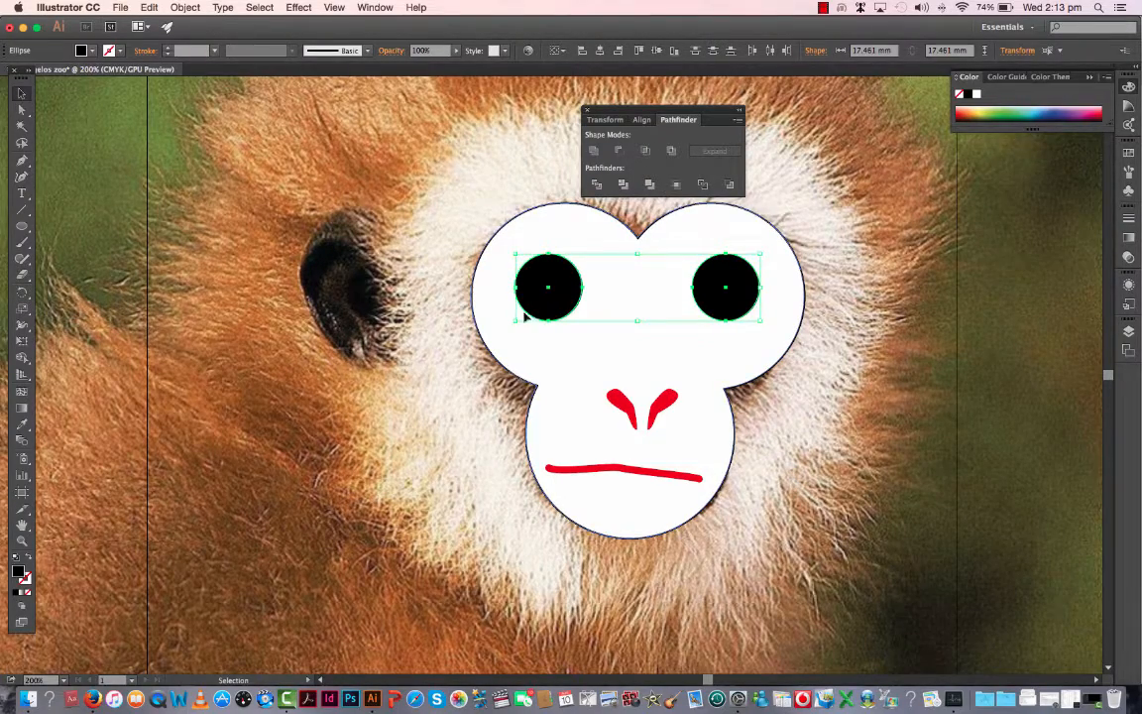
Copy the black eye's appearance onto both nostrils with the Eyedropper tool
left_click_drag(657, 407, 652, 407)
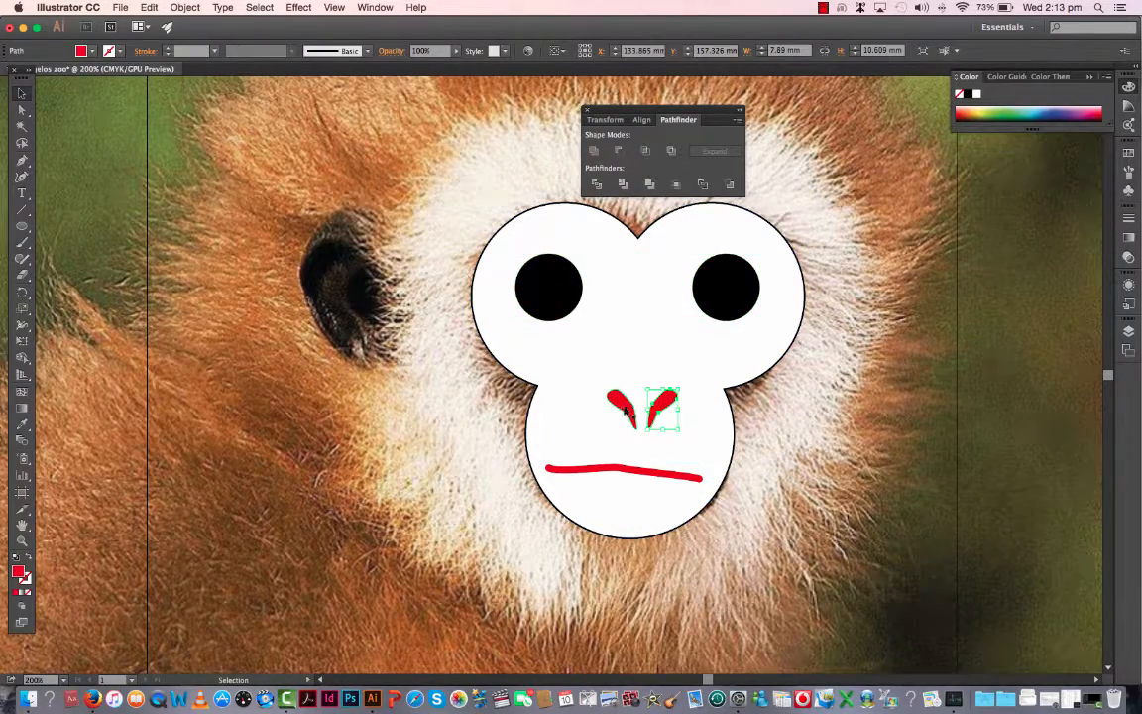
left_click(624, 405, "shift")
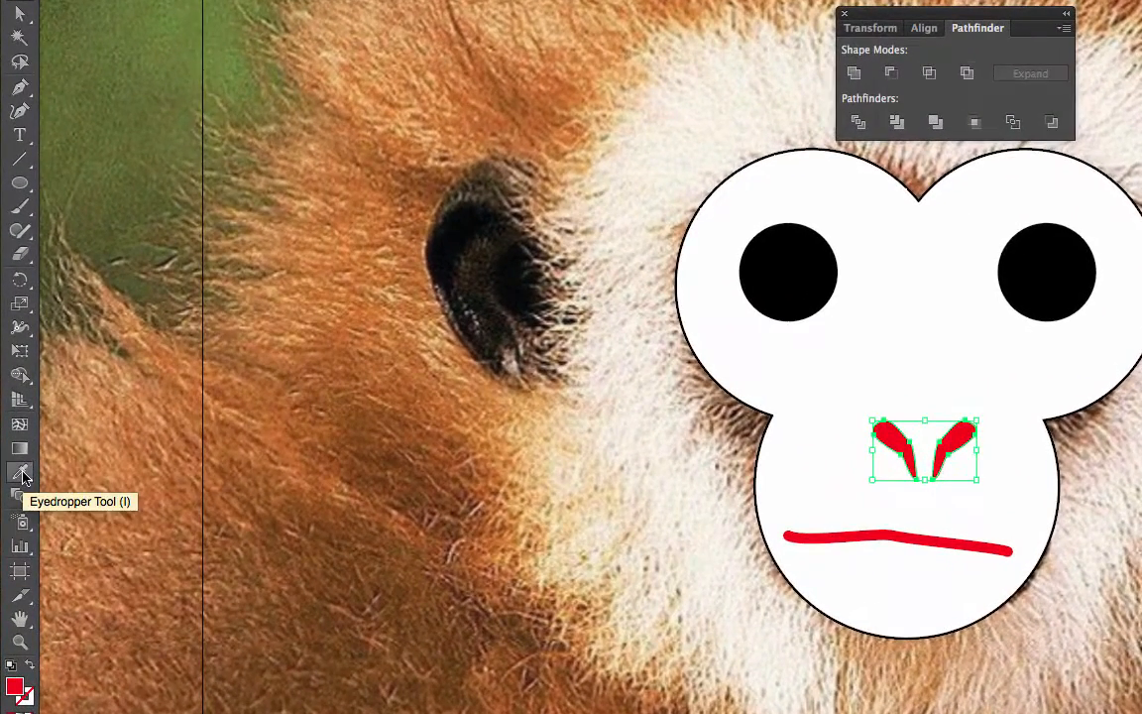
left_click(21, 474)
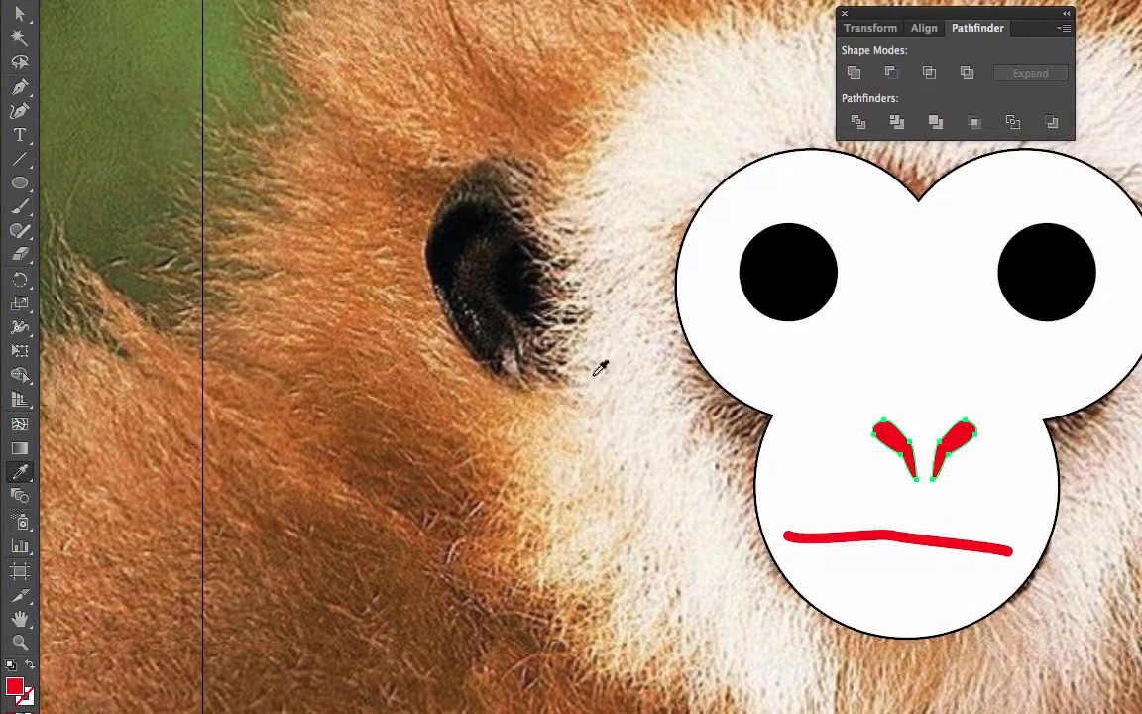
left_click(777, 254)
key("v")
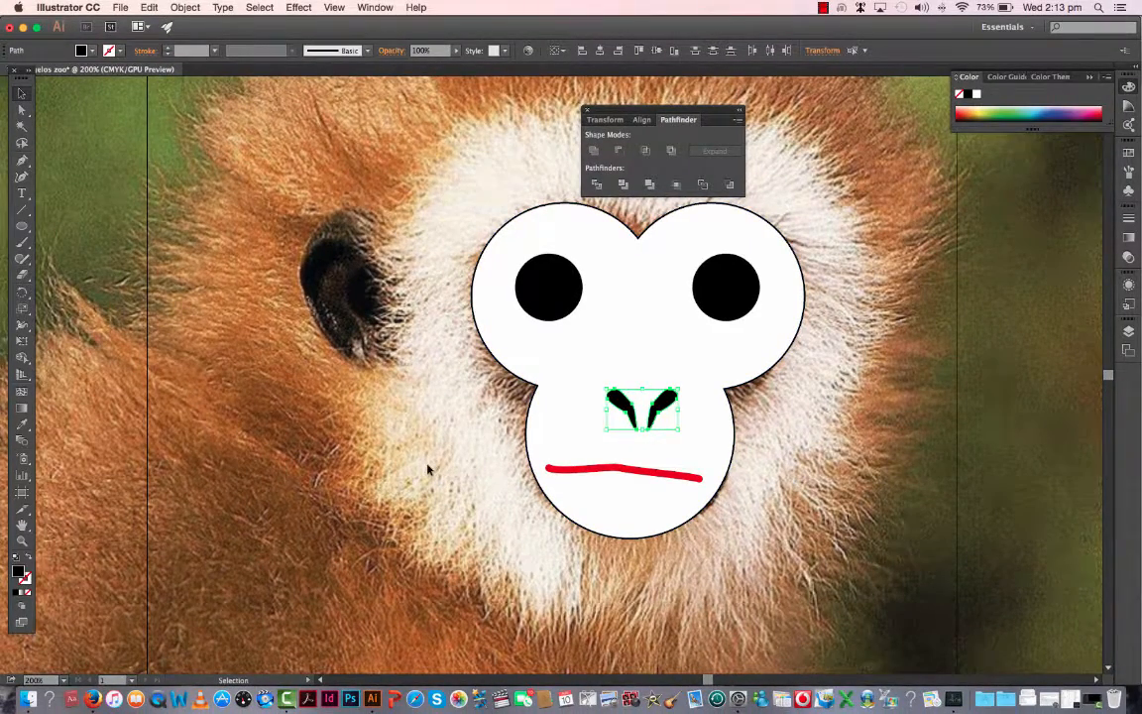
Show the rulers, place a vertical guide through the notch between the brows, and centre the nostrils on it
key("super+r")
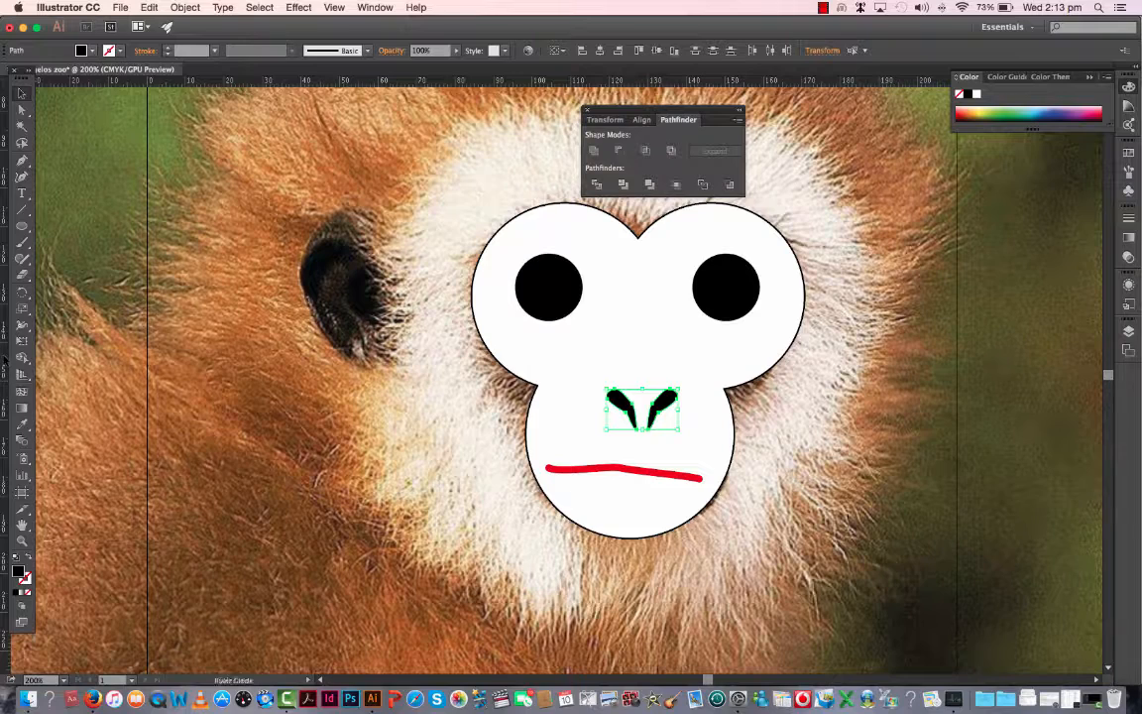
left_click_drag(387, 389, 641, 255)
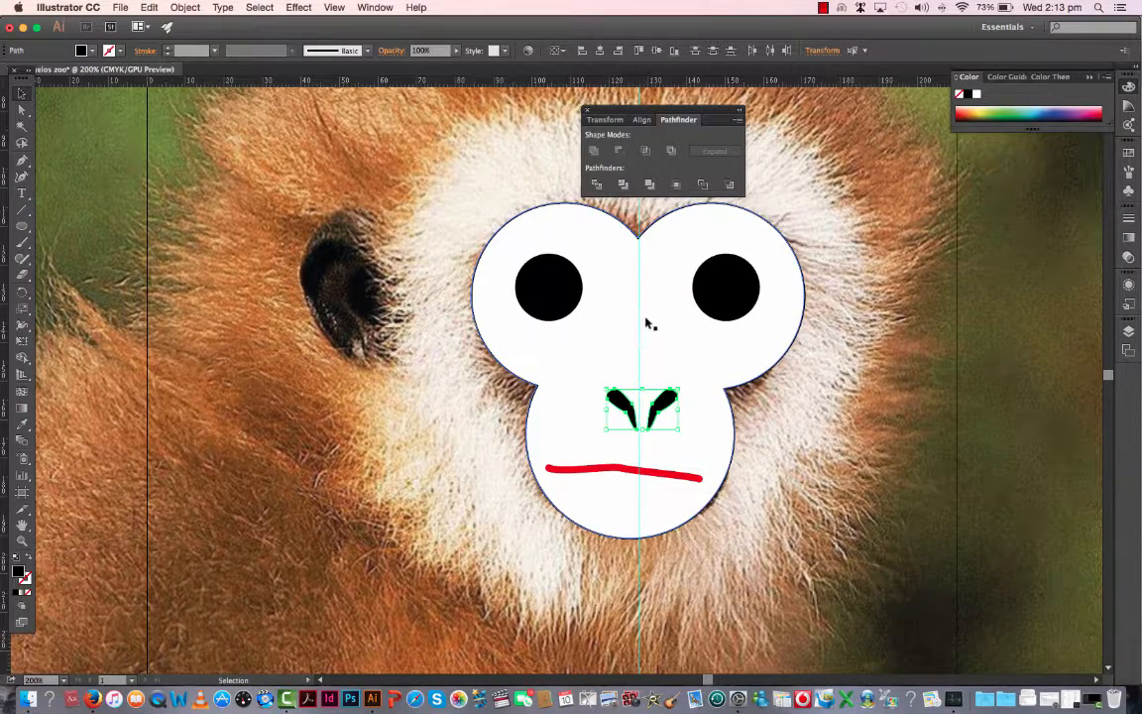
key("Left")
key("Left")
key("Left")
key("Left")
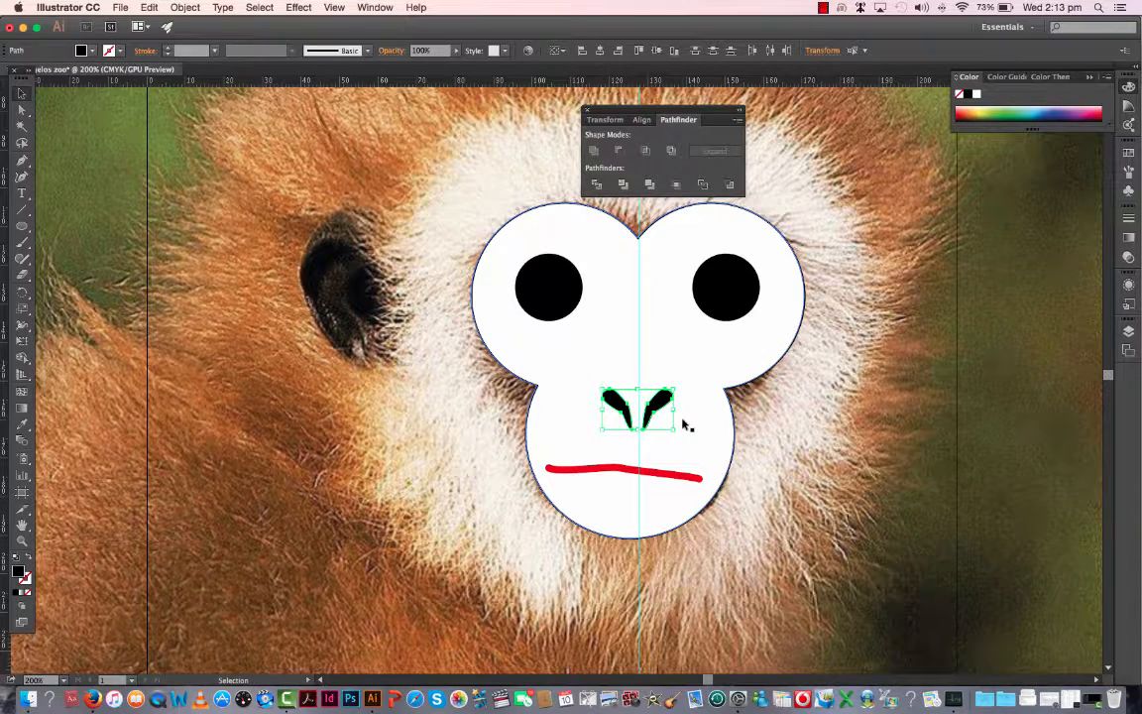
key("Right")
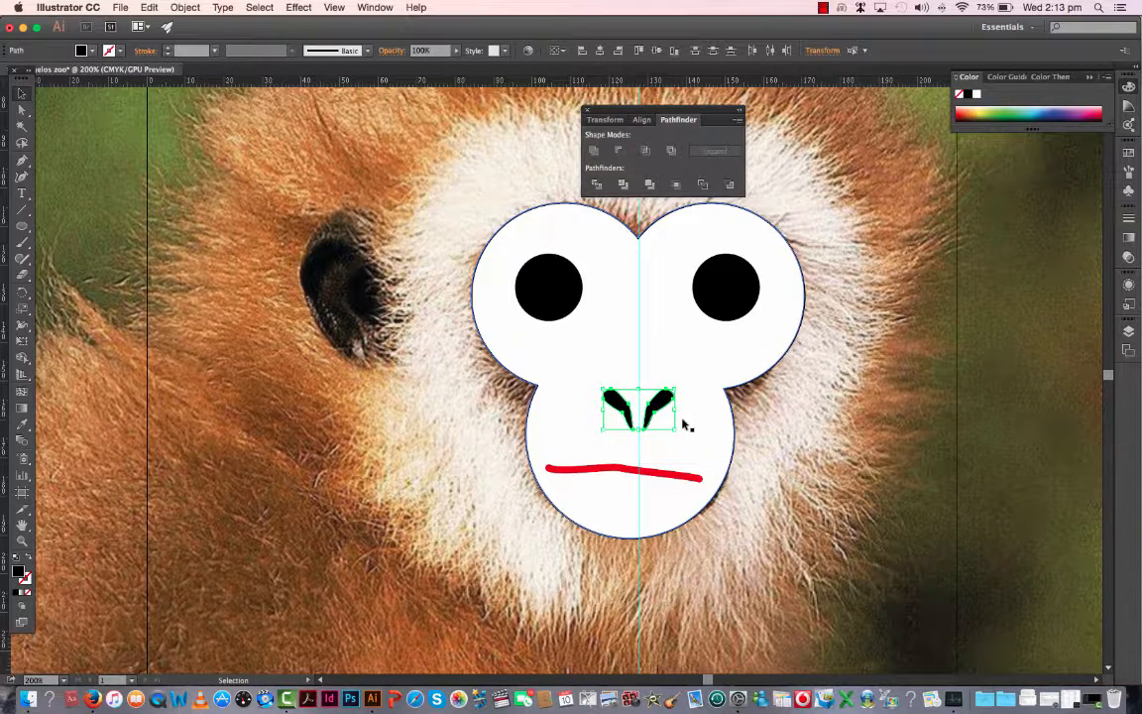
Change the mouth line's stroke colour to black and deselect it
left_click(664, 477)
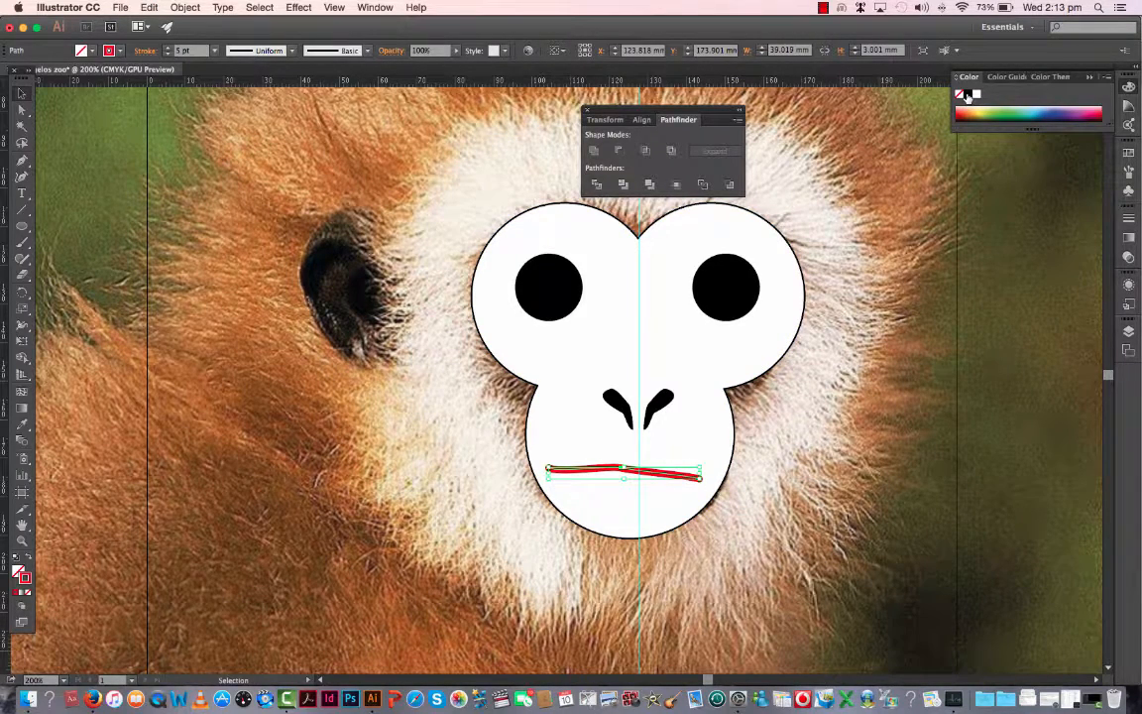
left_click(968, 96)
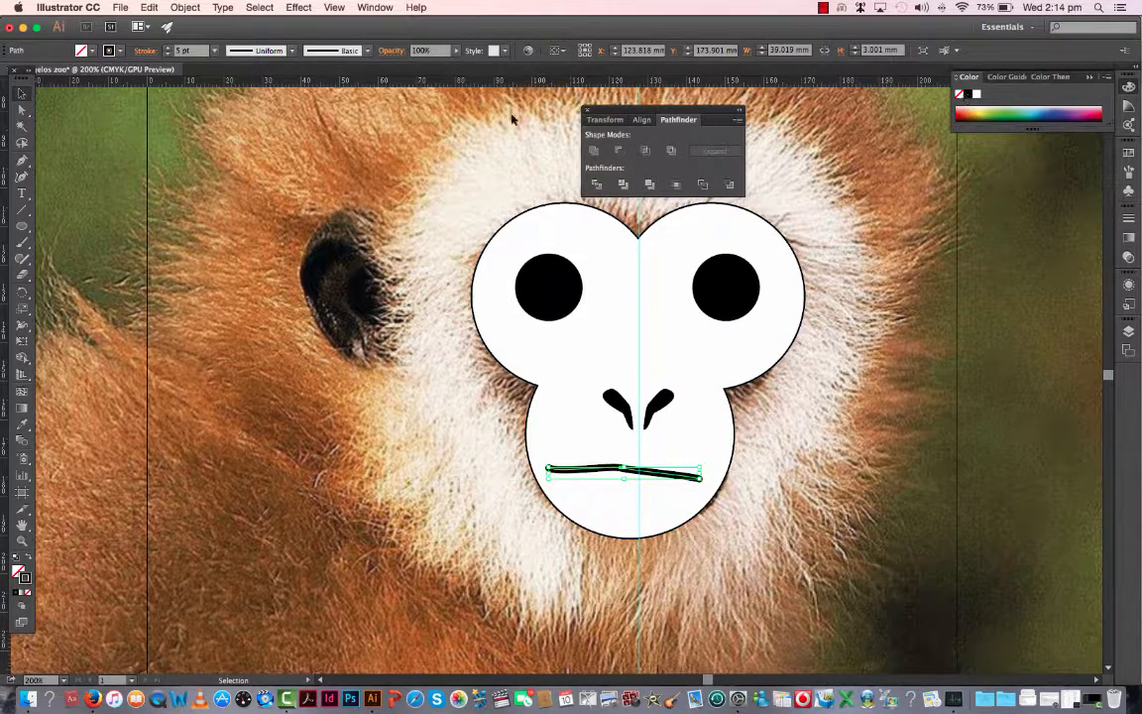
left_click(858, 287)
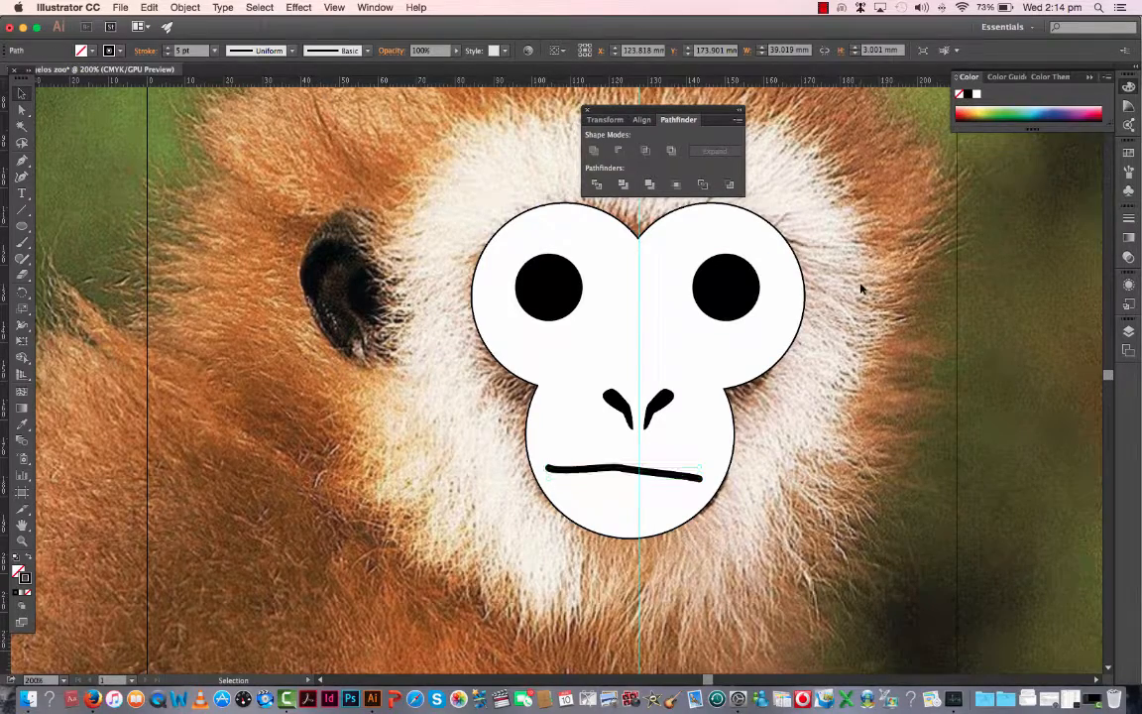
Lock the face and features layers and add a new layer above them
key("ctrl+minus")
key("ctrl+minus")
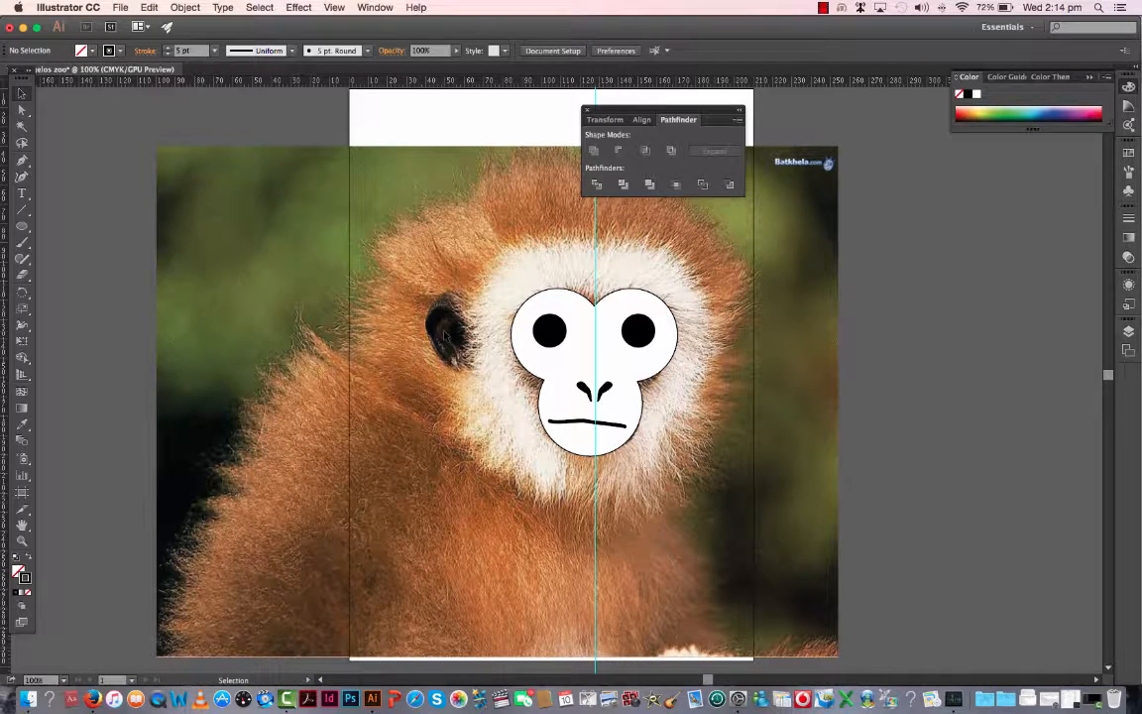
left_click(1127, 331)
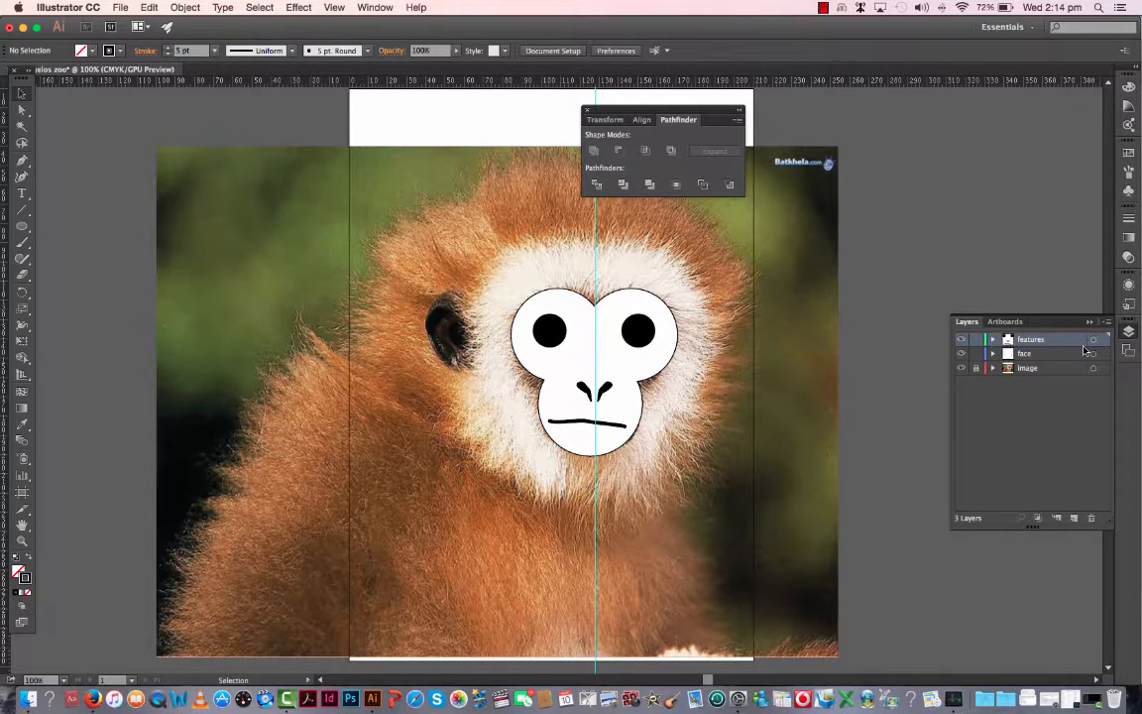
left_click(976, 353)
left_click(976, 339)
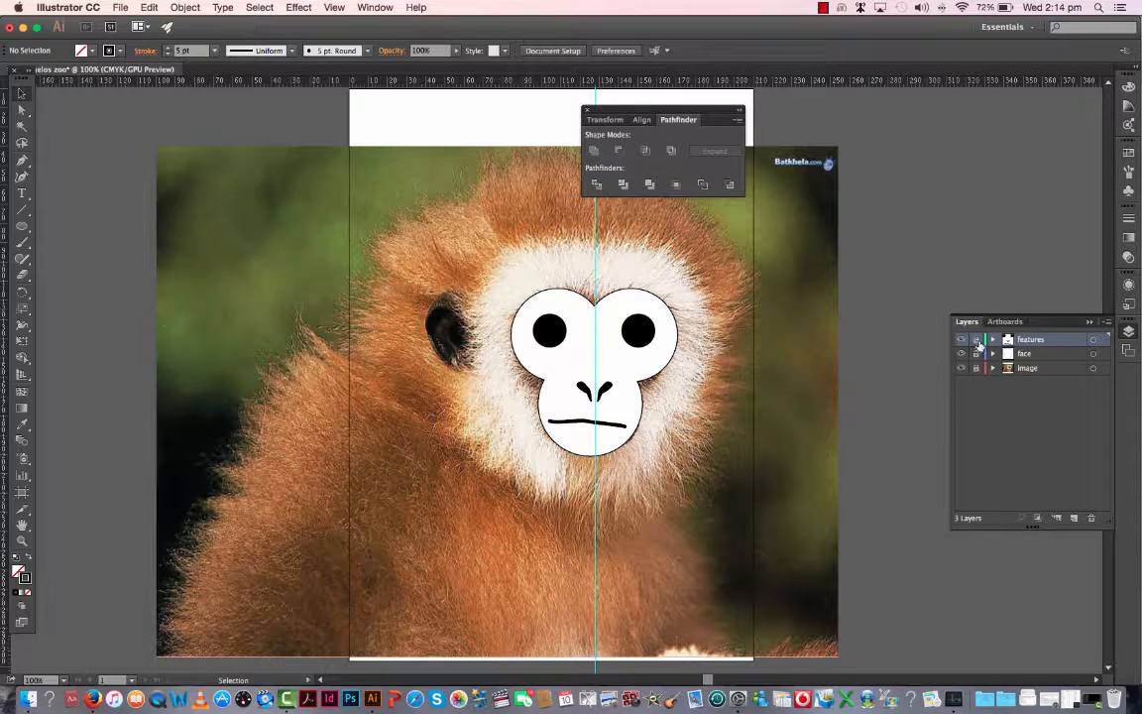
left_click(1073, 518)
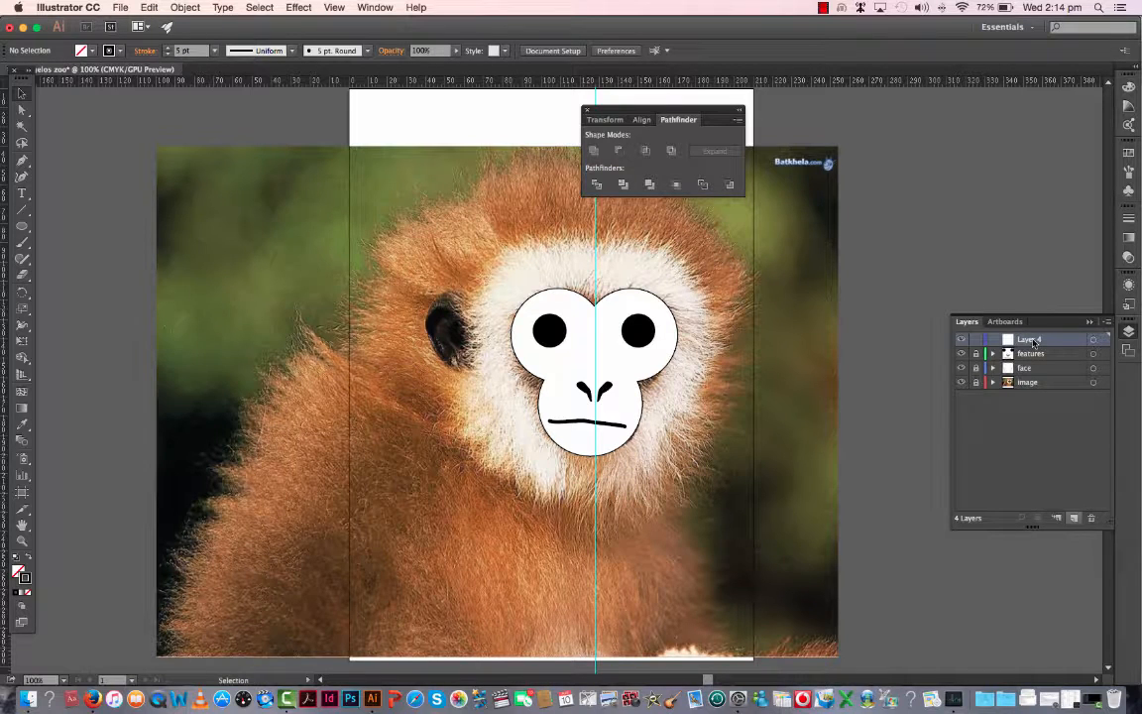
Rename the newly added layer to "fur frame"
double_click(1031, 340)
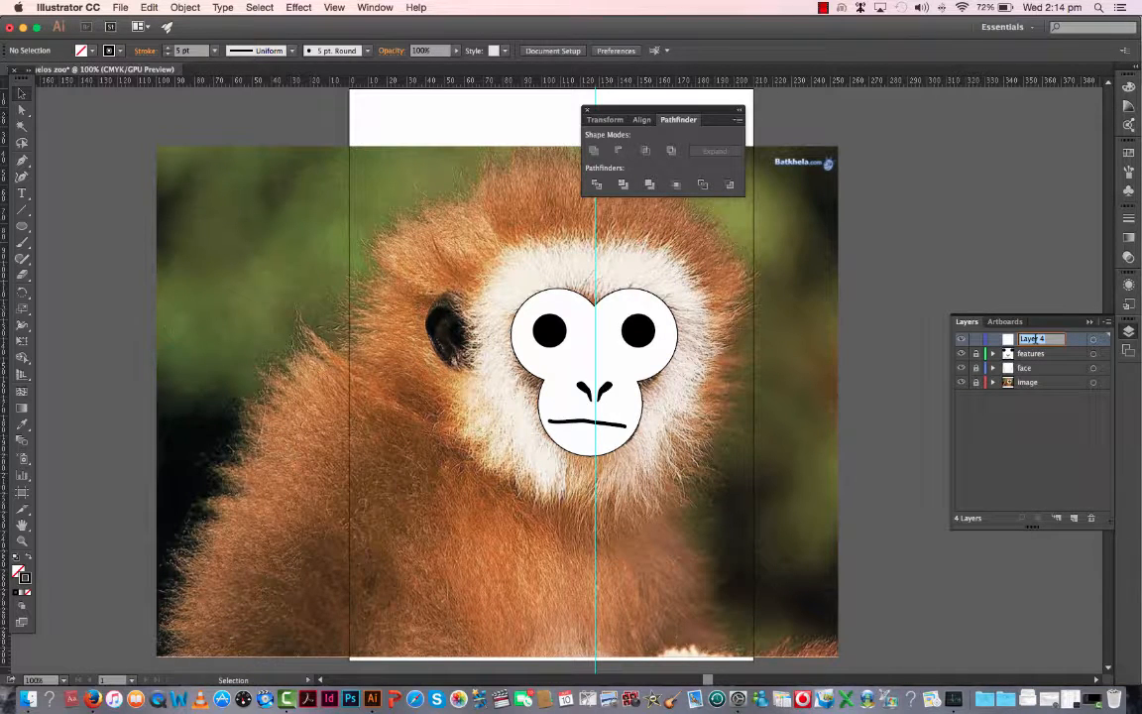
type("fur frame")
key("Return")
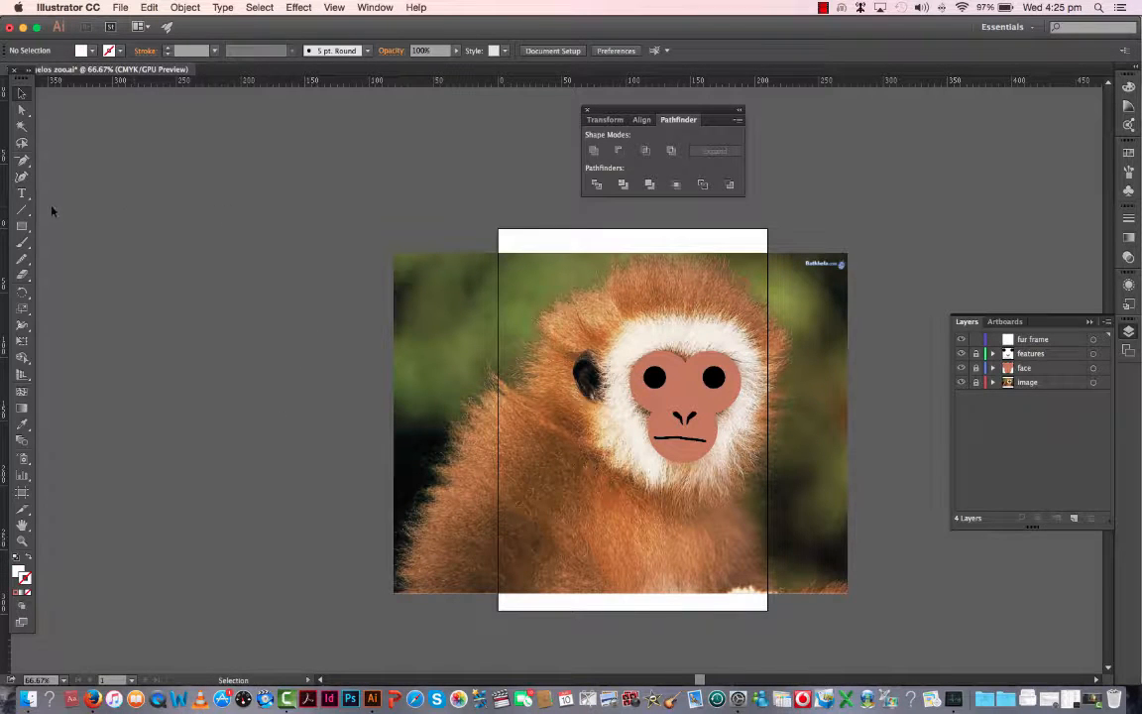
Draw a white circle over the monkey's face on the fur frame layer and enlarge it to about 132 mm
left_click_drag(22, 226, 67, 255)
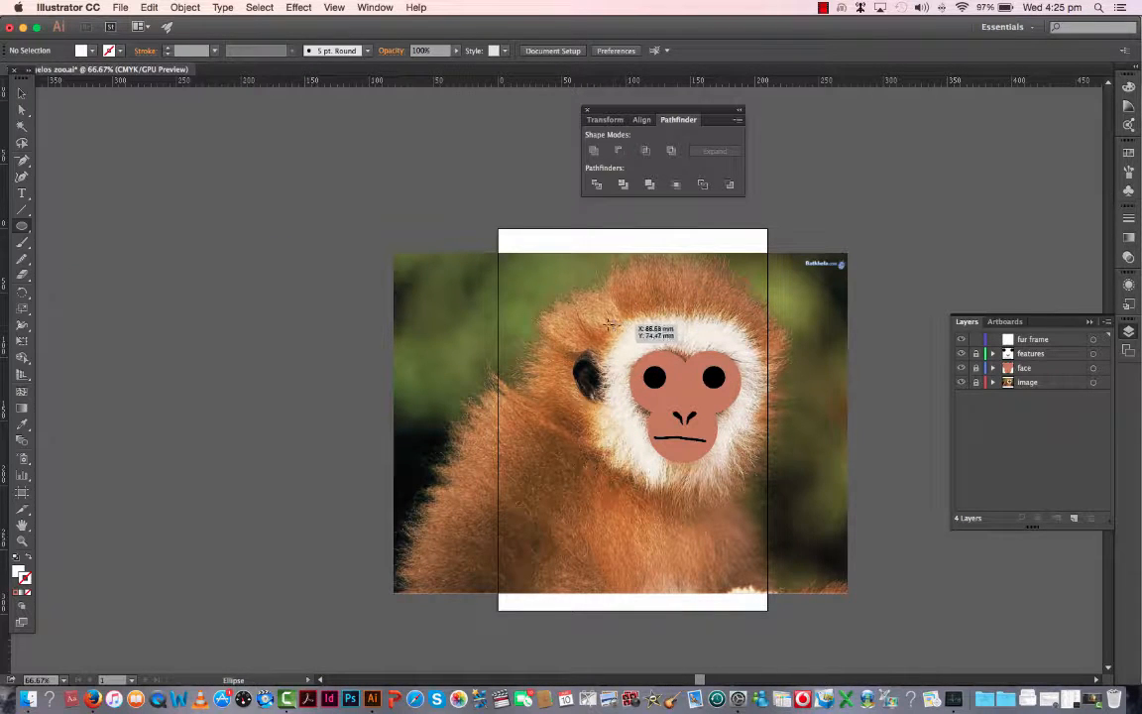
mouse_move(612, 320)
left_mouse_down()
mouse_move(724, 402)
mouse_move(769, 477)
left_mouse_up()
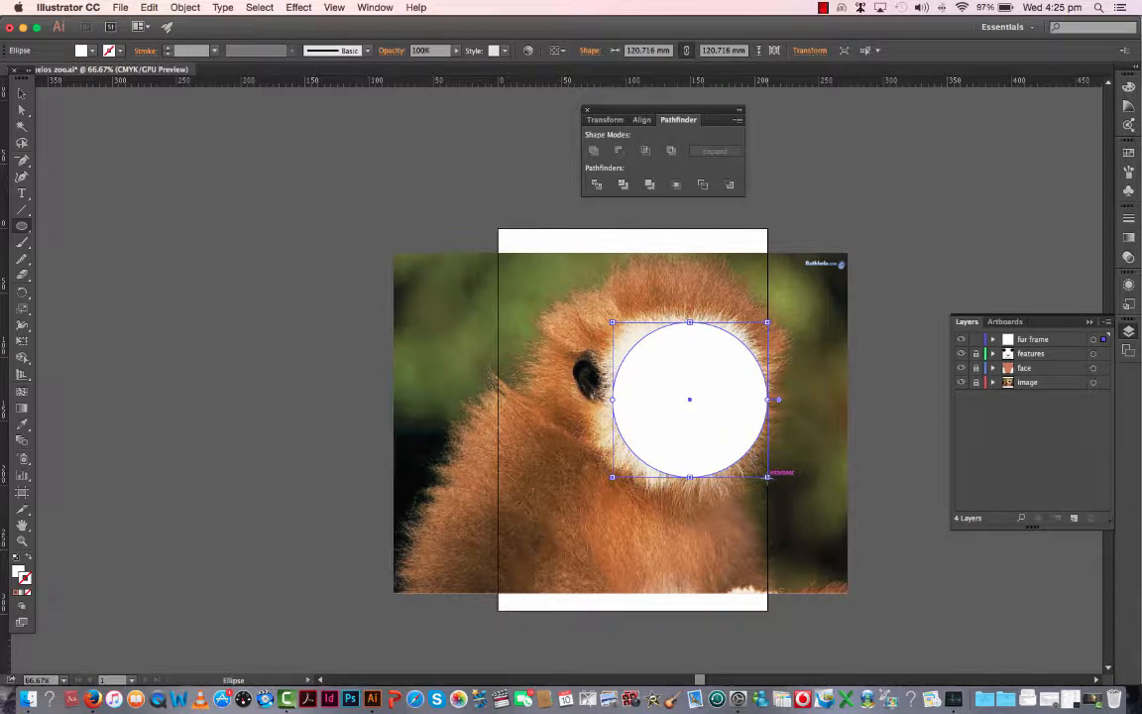
left_click(22, 93)
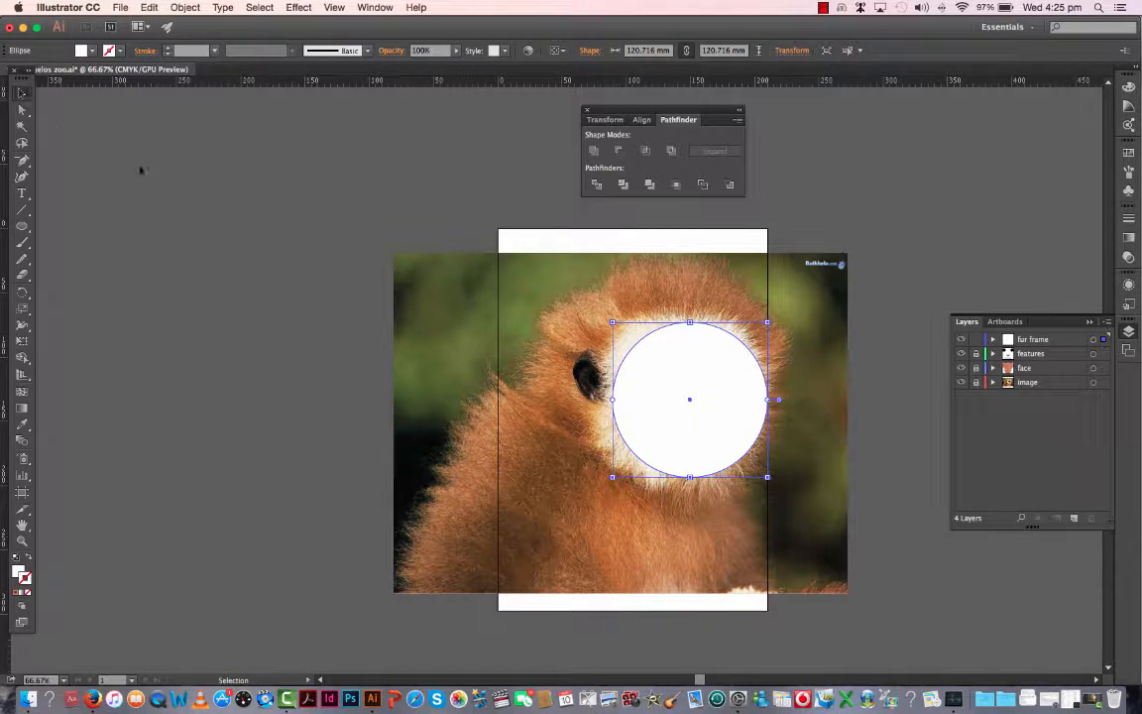
left_click_drag(613, 323, 598, 309)
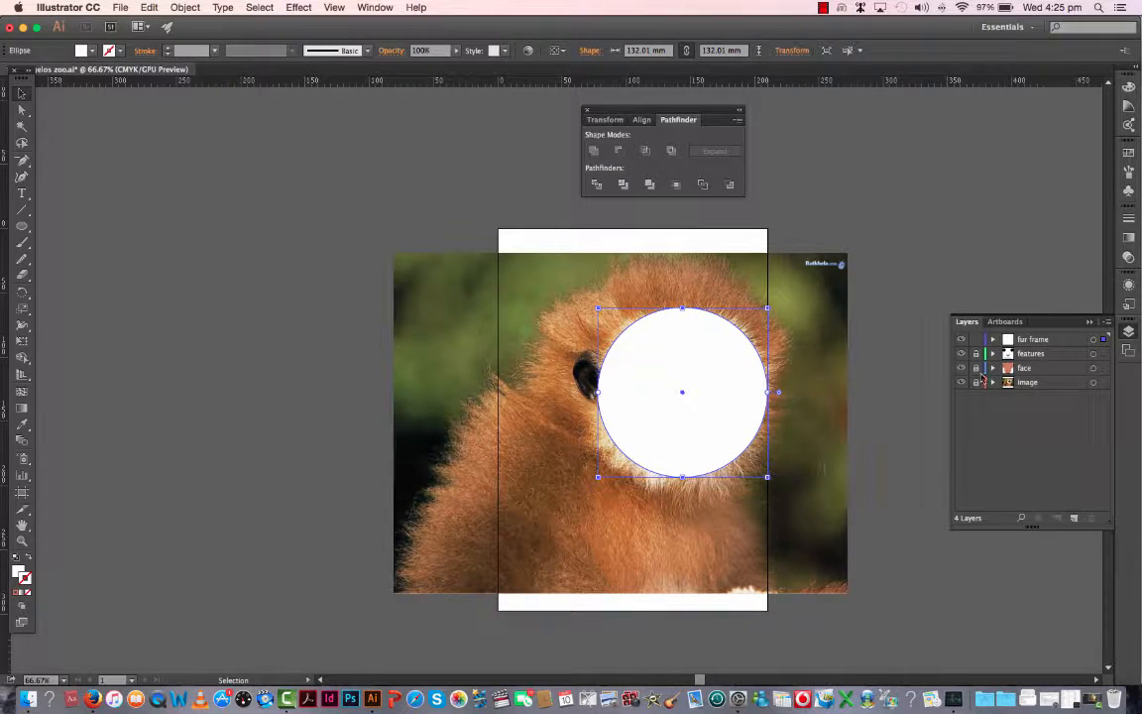
Move the fur frame layer below the face layer, and centre the circle around the face while enlarging it to about 139 mm
left_click(1050, 342)
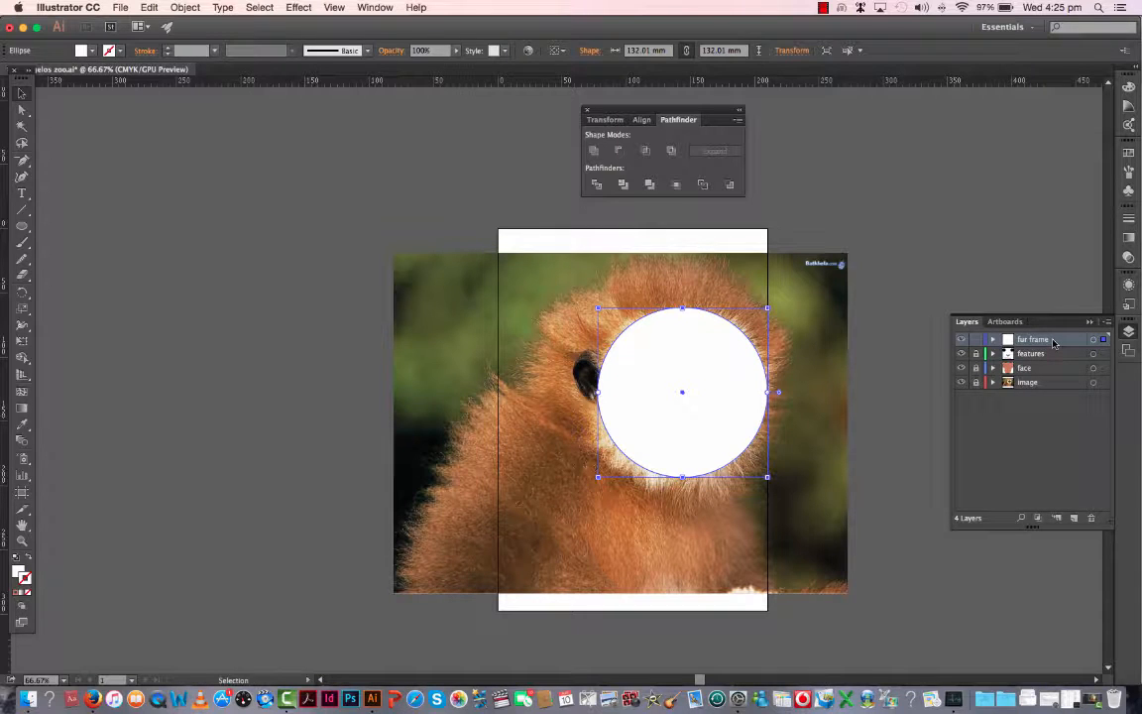
left_click_drag(1053, 342, 1052, 371)
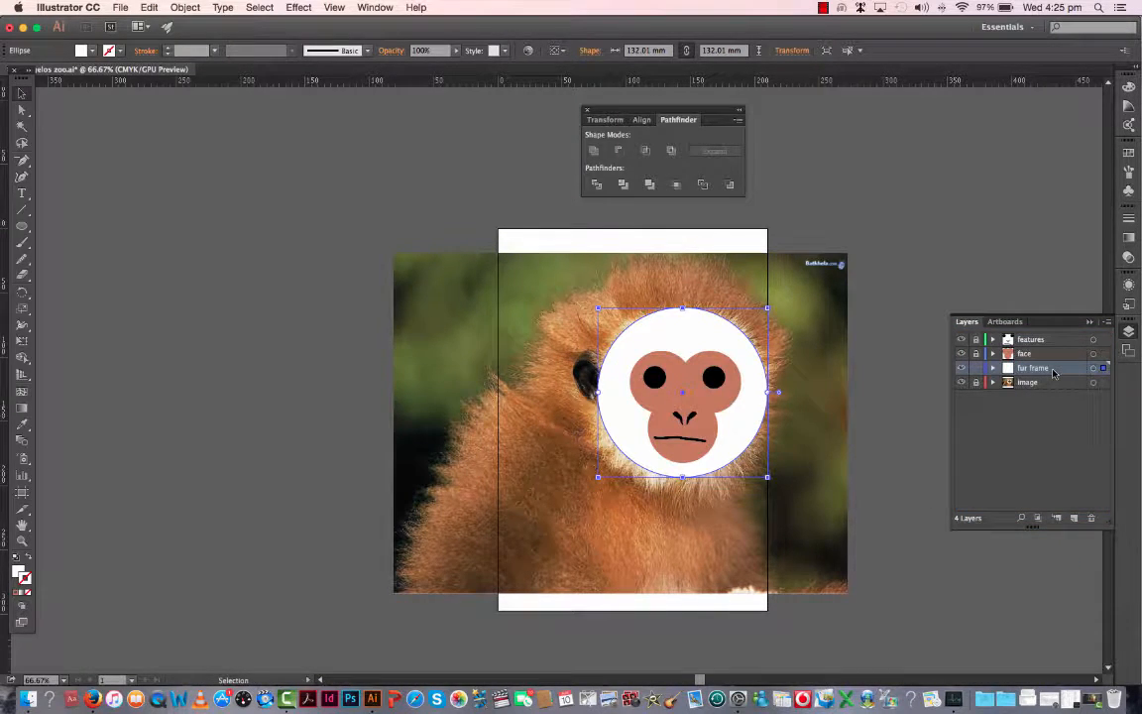
key("shift+Down")
key("shift+Down")
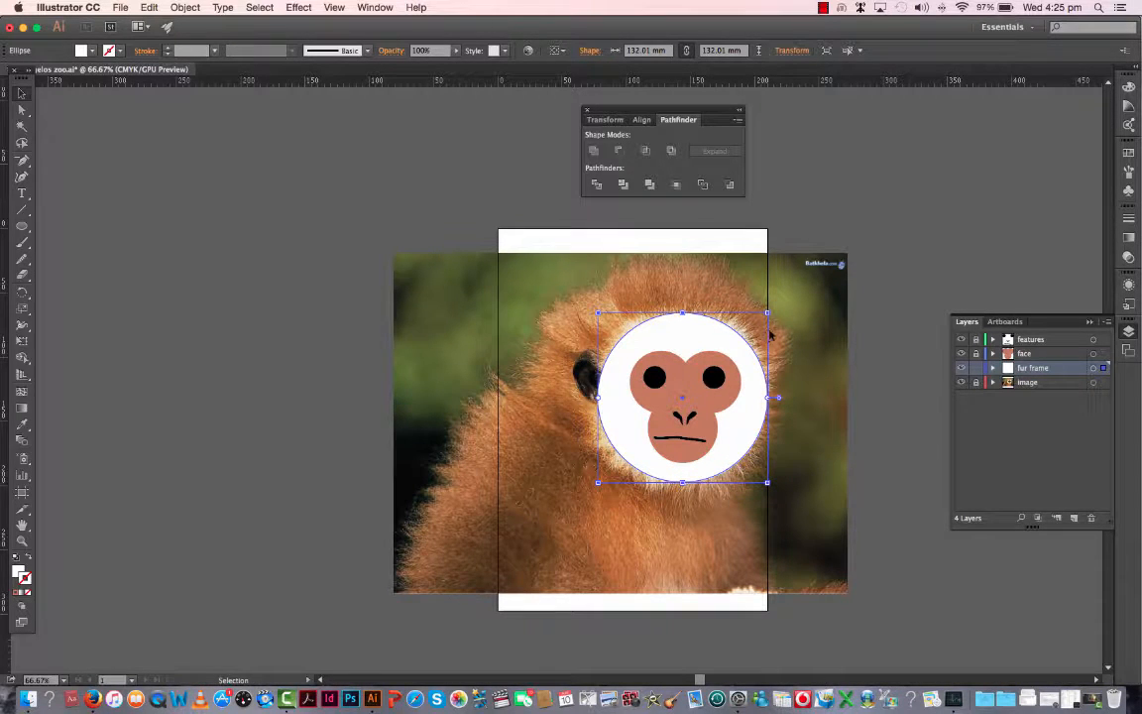
left_click_drag(600, 313, 593, 308)
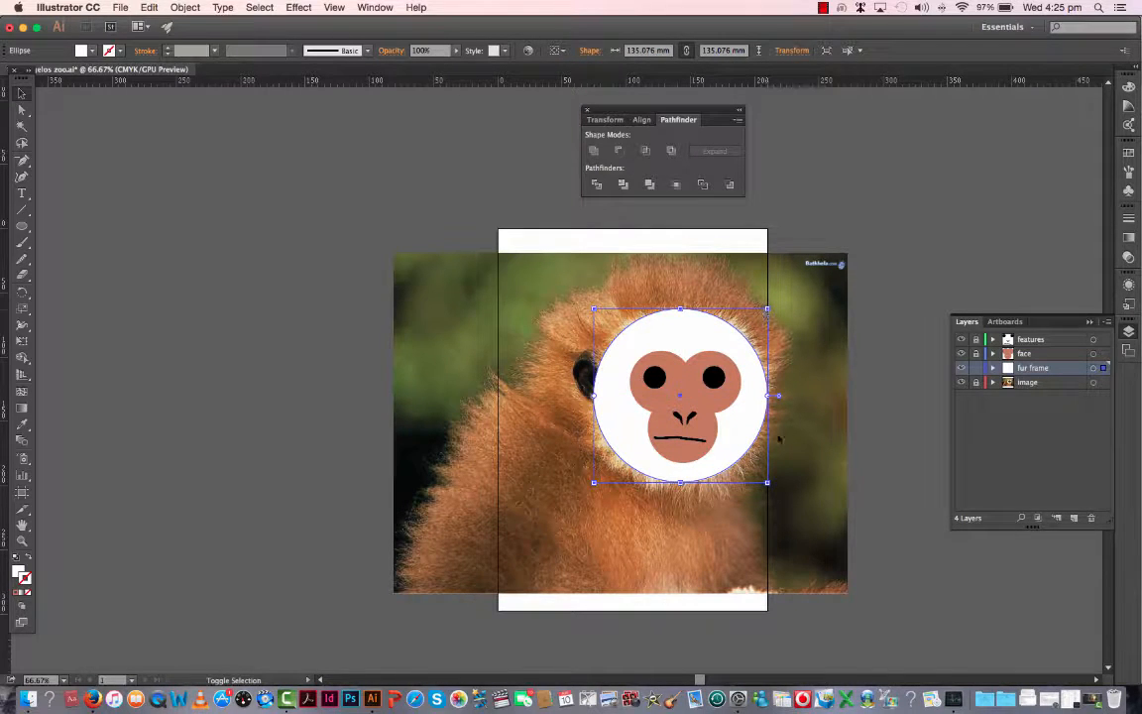
left_click_drag(767, 483, 774, 484)
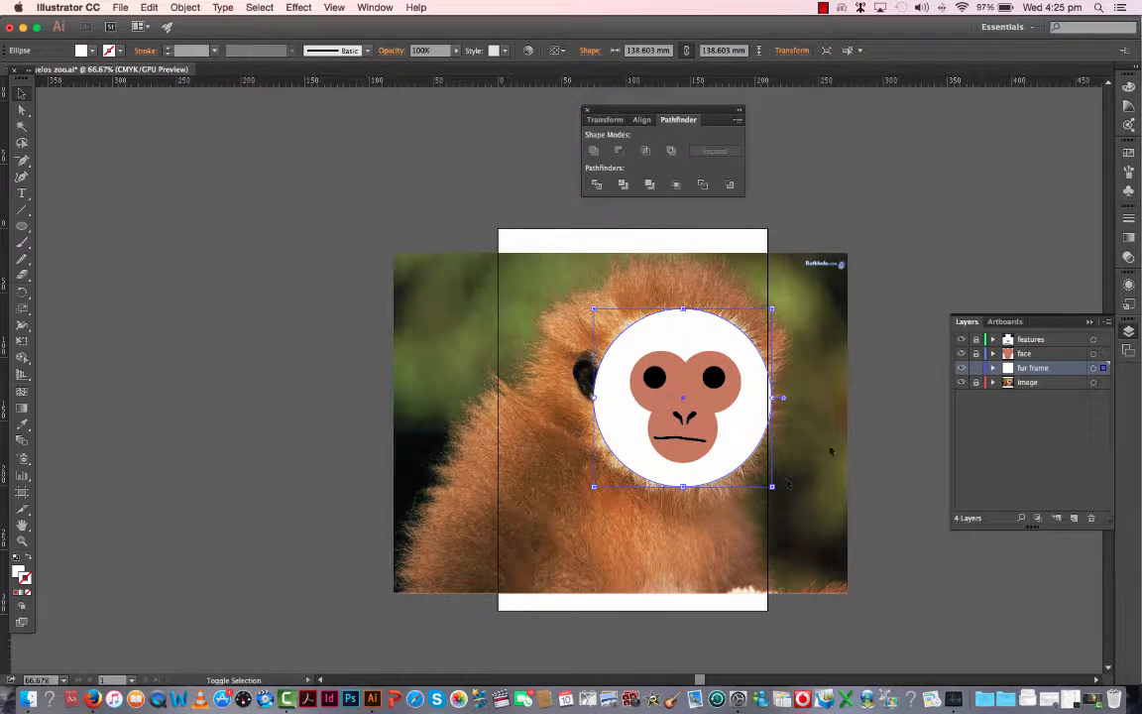
left_click(883, 427)
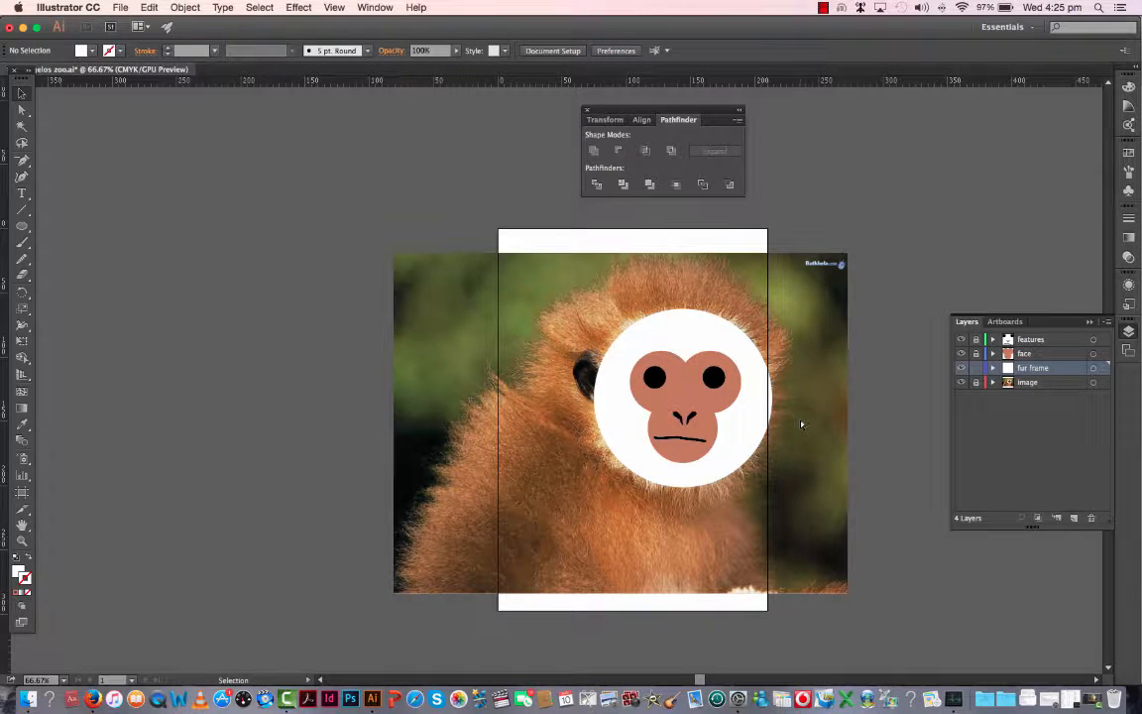
Show the guides and add a layer named "ear" directly above the locked image layer
key("super+semicolon")
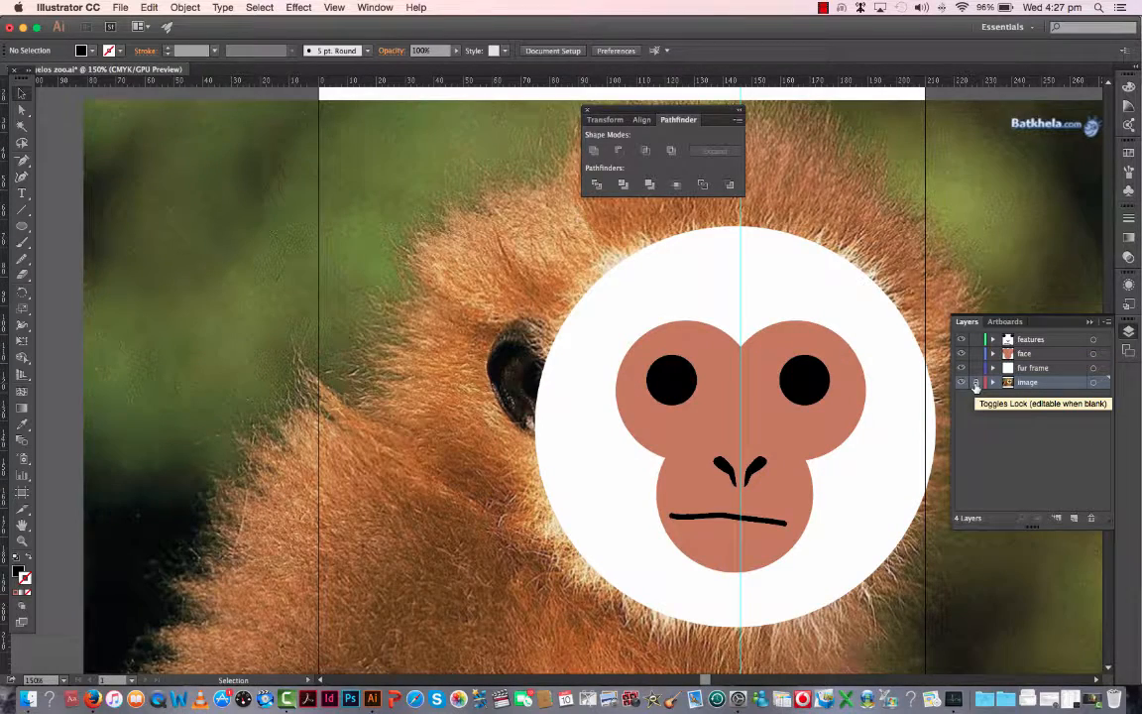
left_click(975, 383)
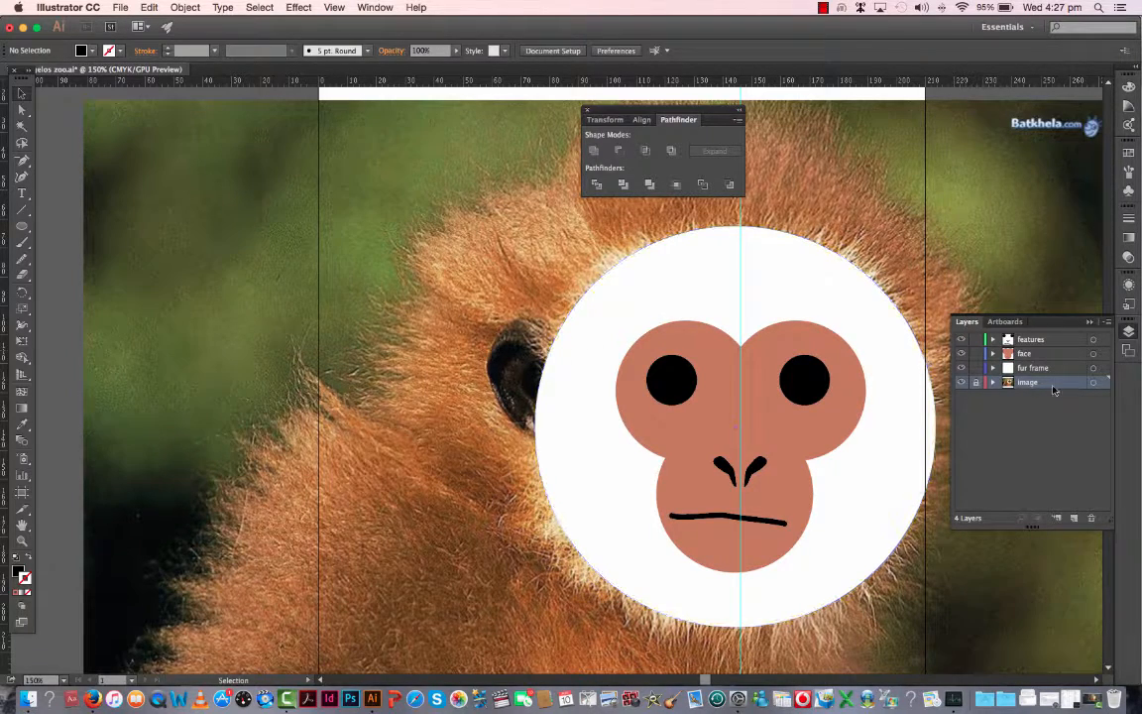
left_click(1074, 517)
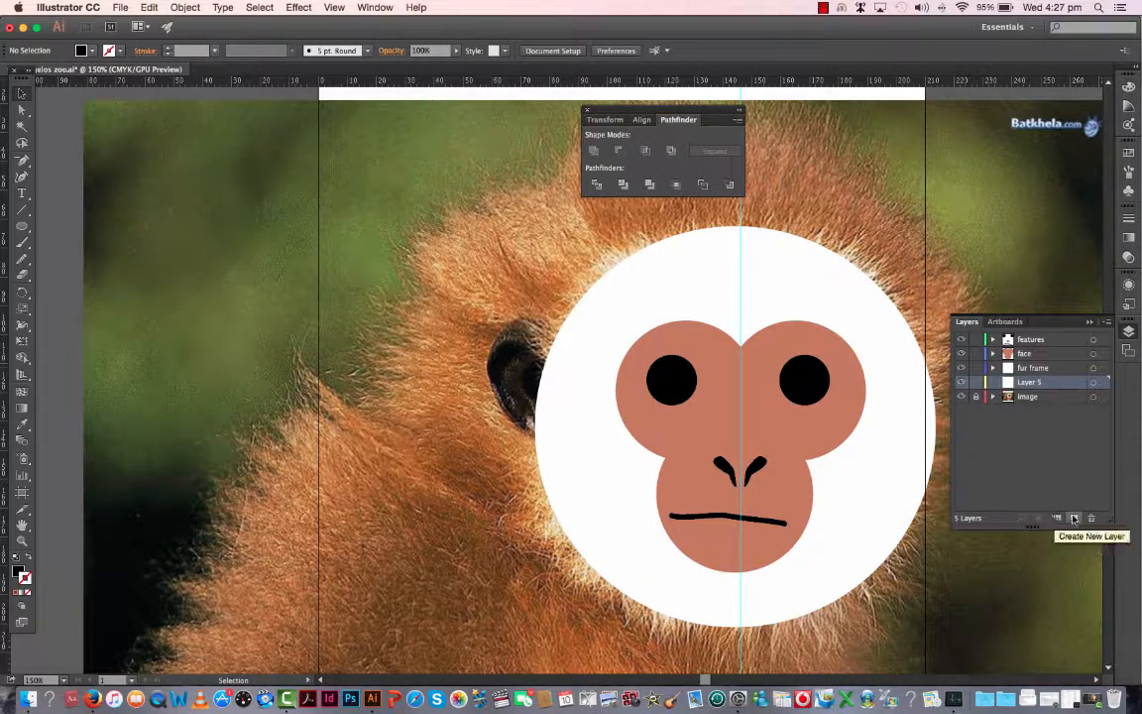
double_click(1039, 385)
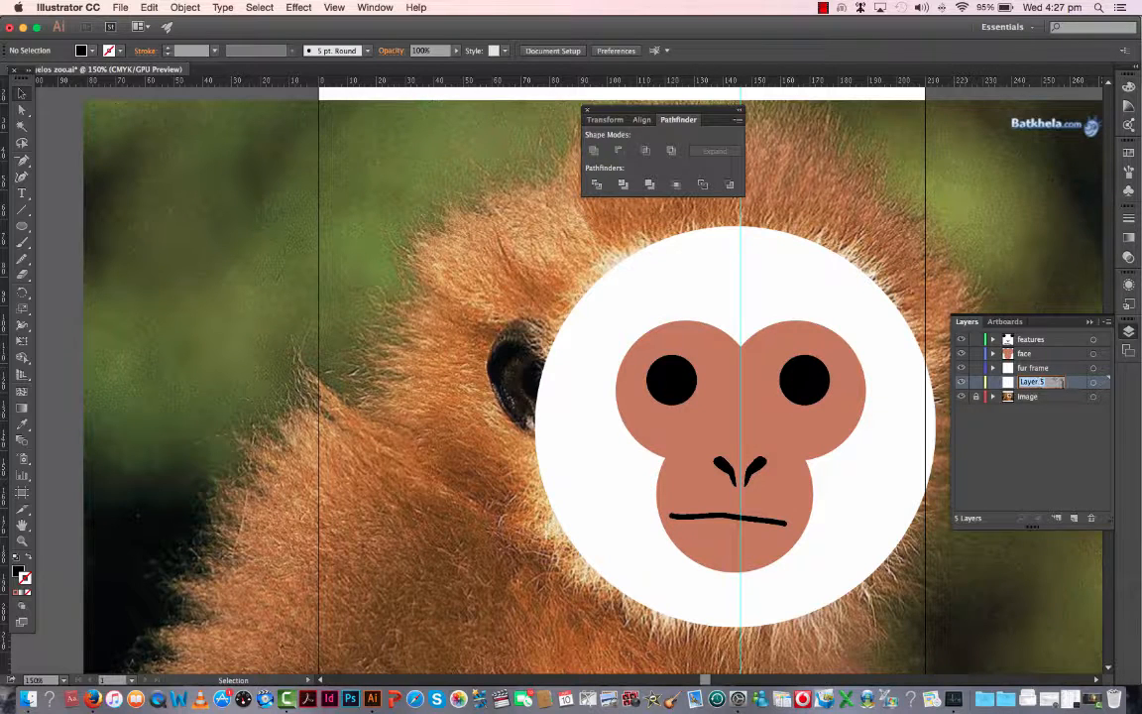
double_click(1075, 387)
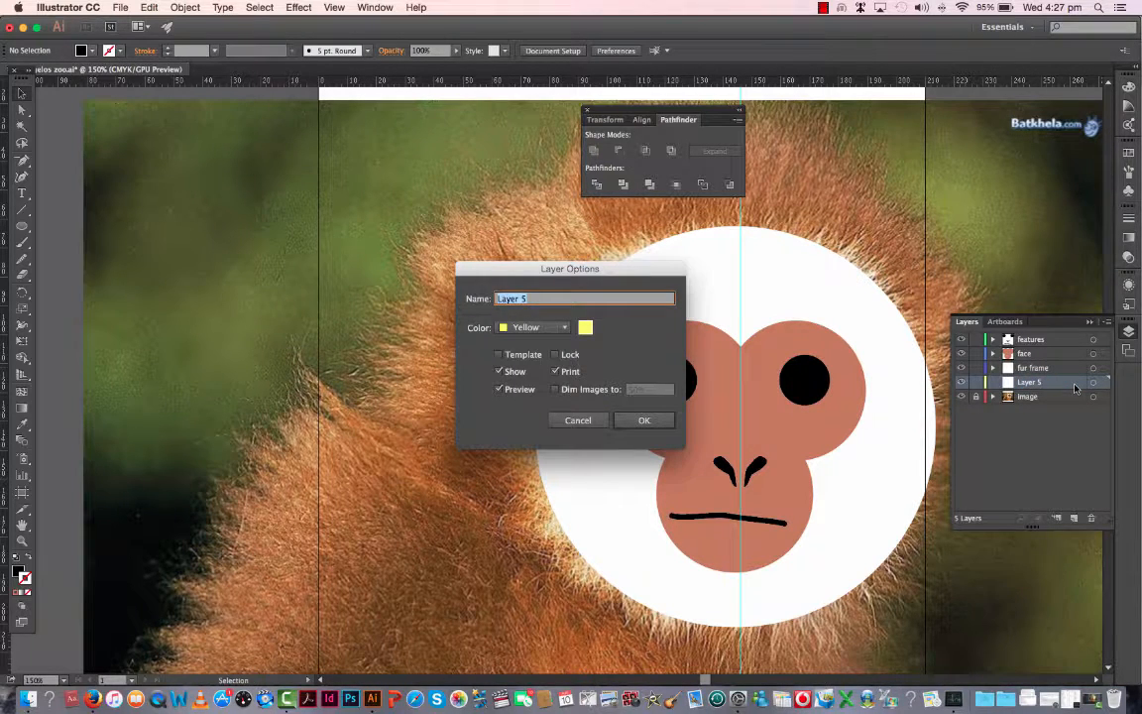
type("ear")
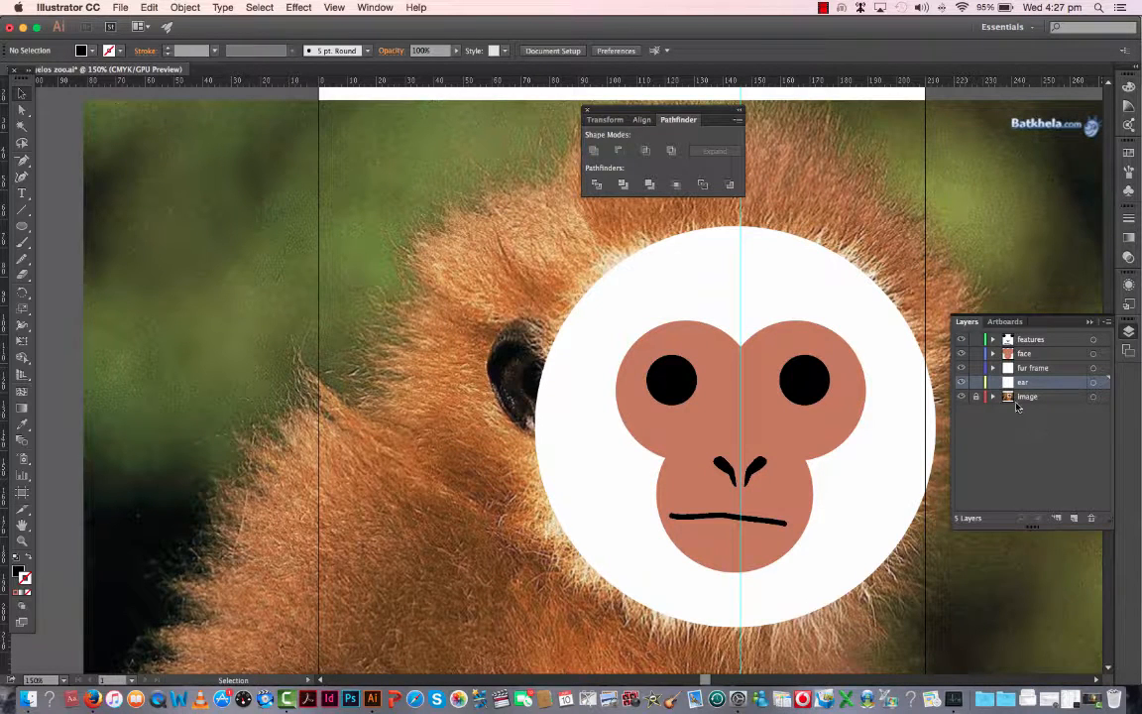
Lock all layers except ear and swap the fill and stroke so the Pen tool draws a black outline without fill
left_click(976, 381, "alt")
left_click_drag(22, 160, 67, 160)
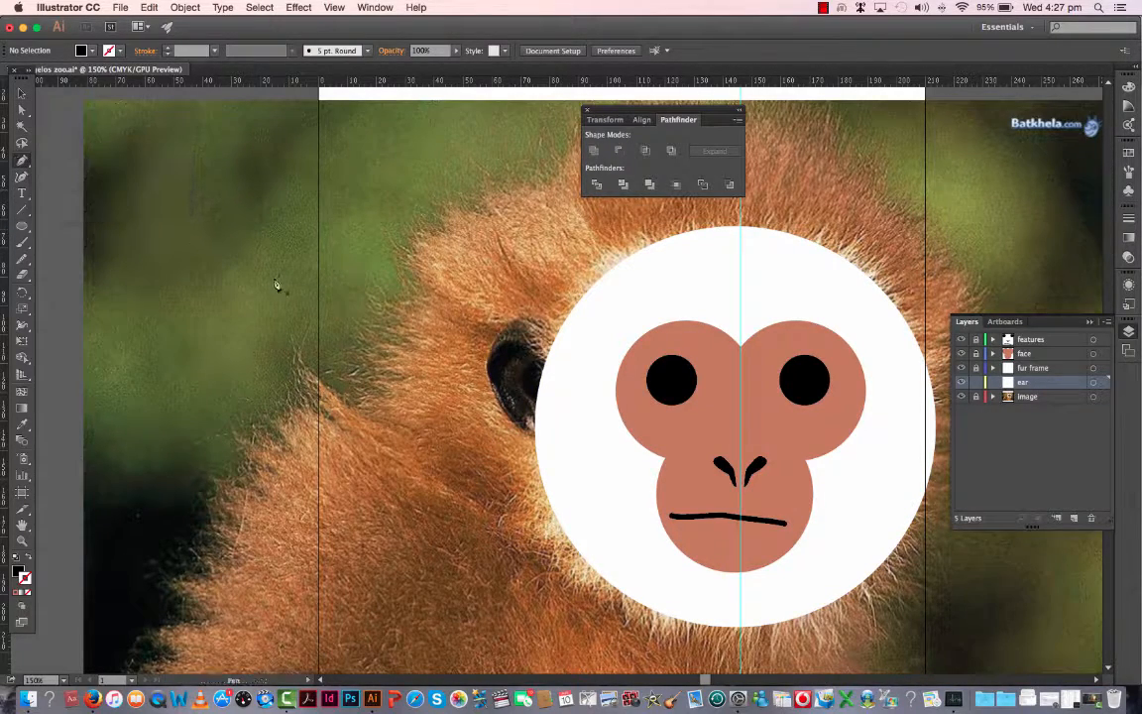
key("shift+x")
key("super+equal")
key("super+equal")
key("super+equal")
key("super+equal")
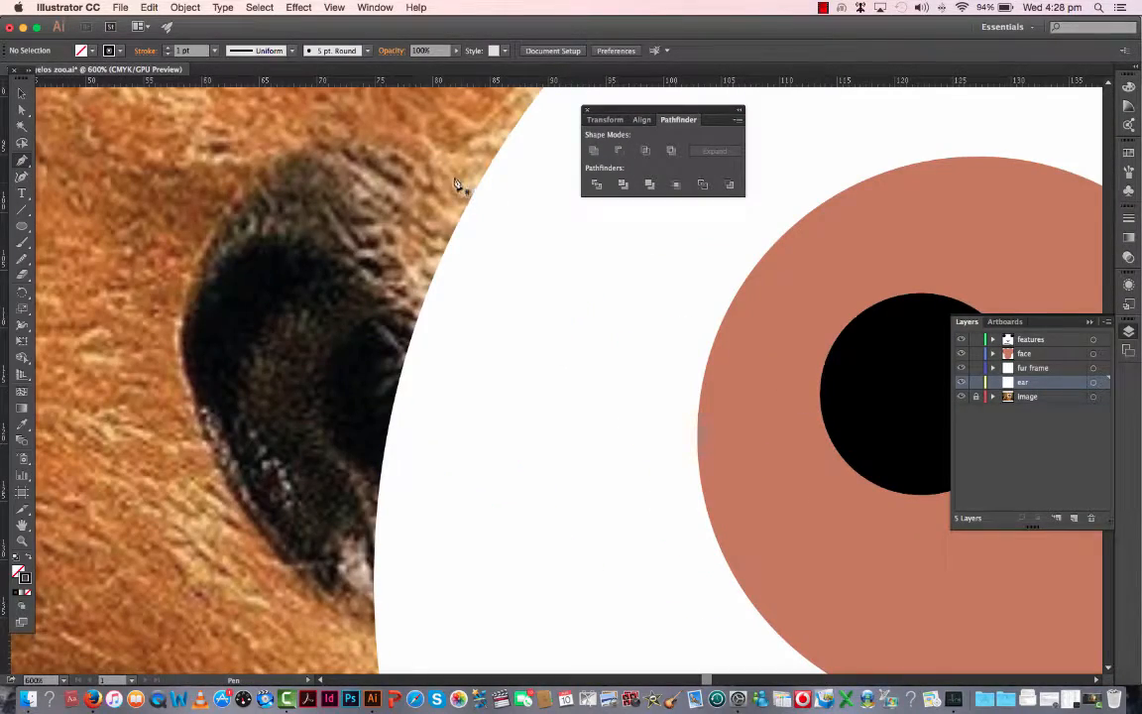
Trace the photo's ear with a closed Pen path whose inner side runs behind the white circle, and deselect it
left_click_drag(451, 174, 439, 165)
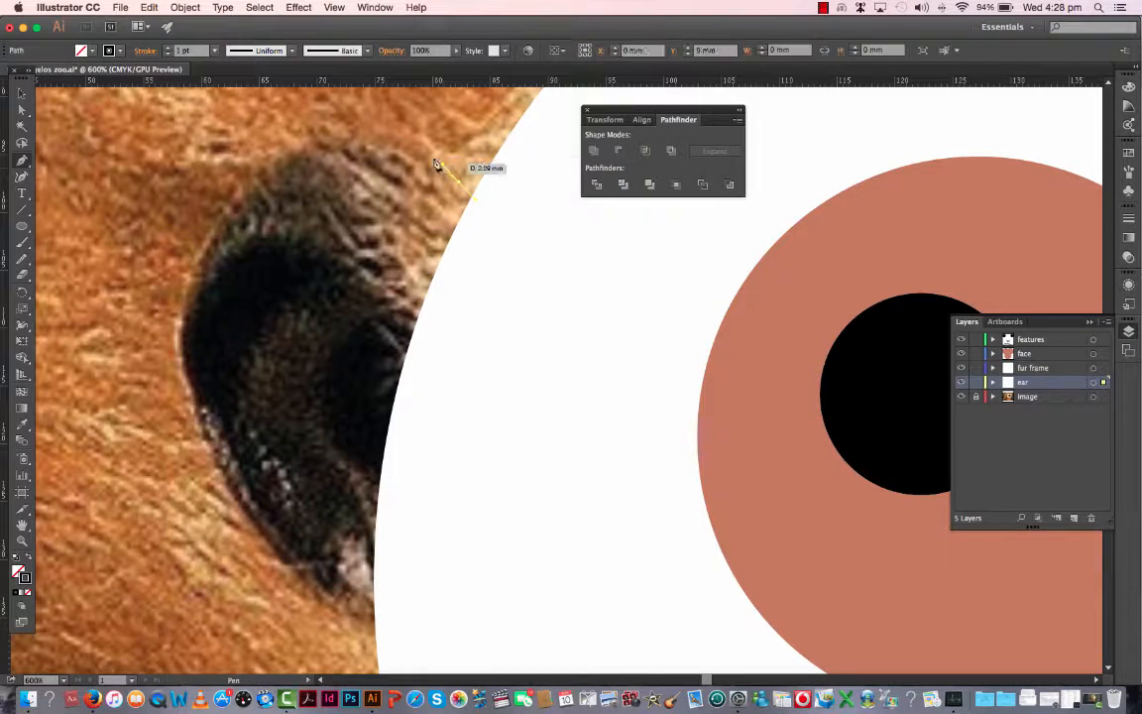
left_click_drag(337, 135, 302, 147)
left_click_drag(210, 238, 198, 260)
left_click_drag(221, 471, 359, 629)
left_click(369, 624)
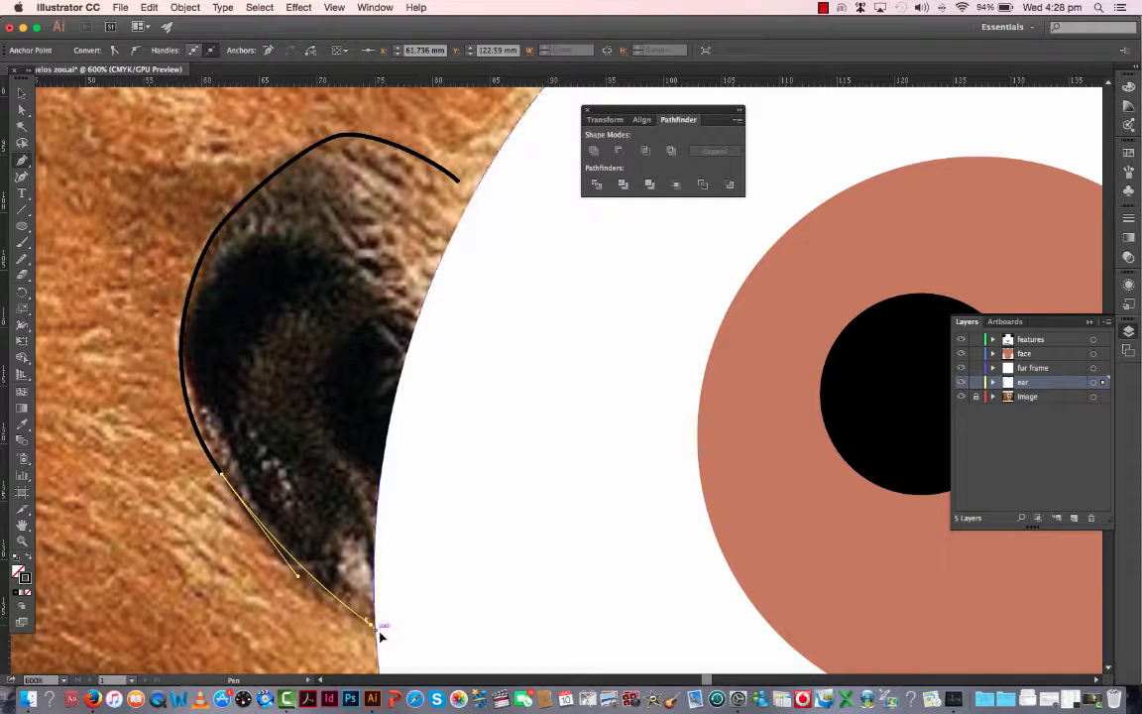
left_click(458, 639)
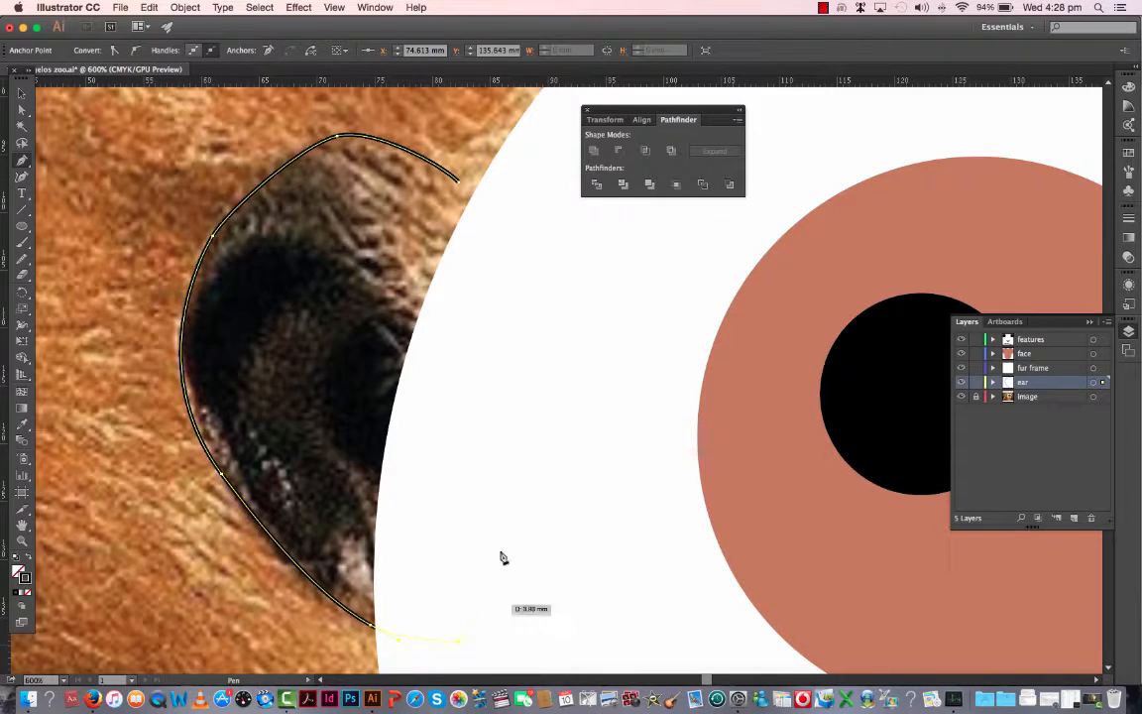
left_click(556, 263)
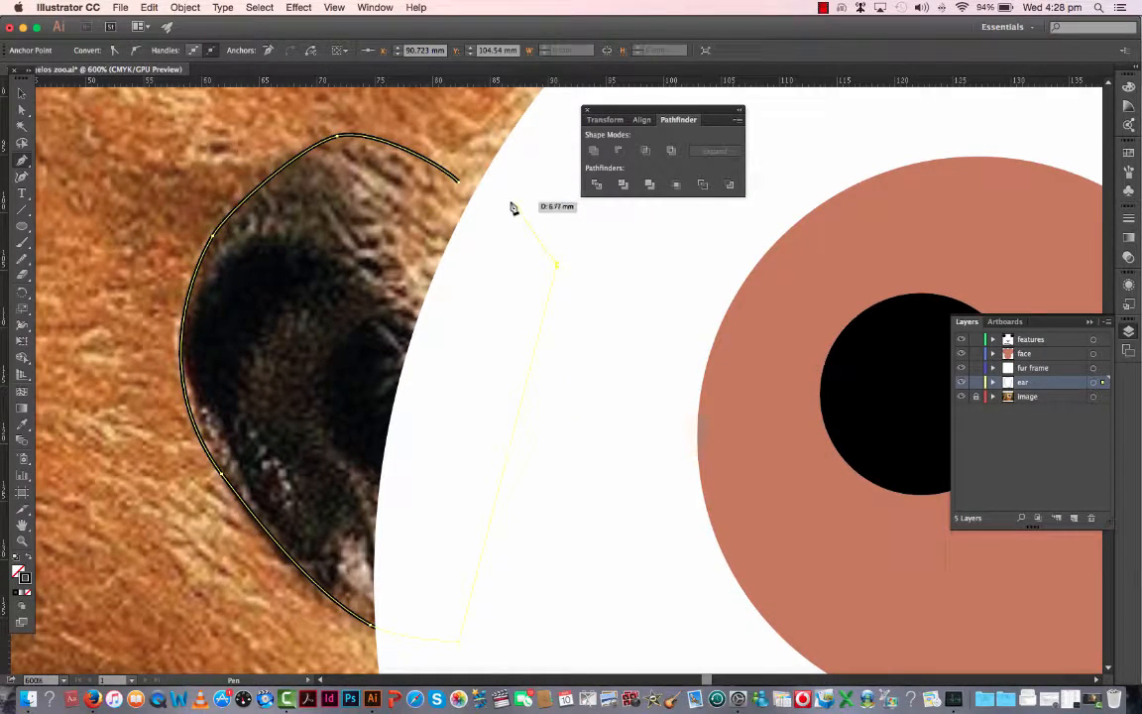
left_click(461, 185)
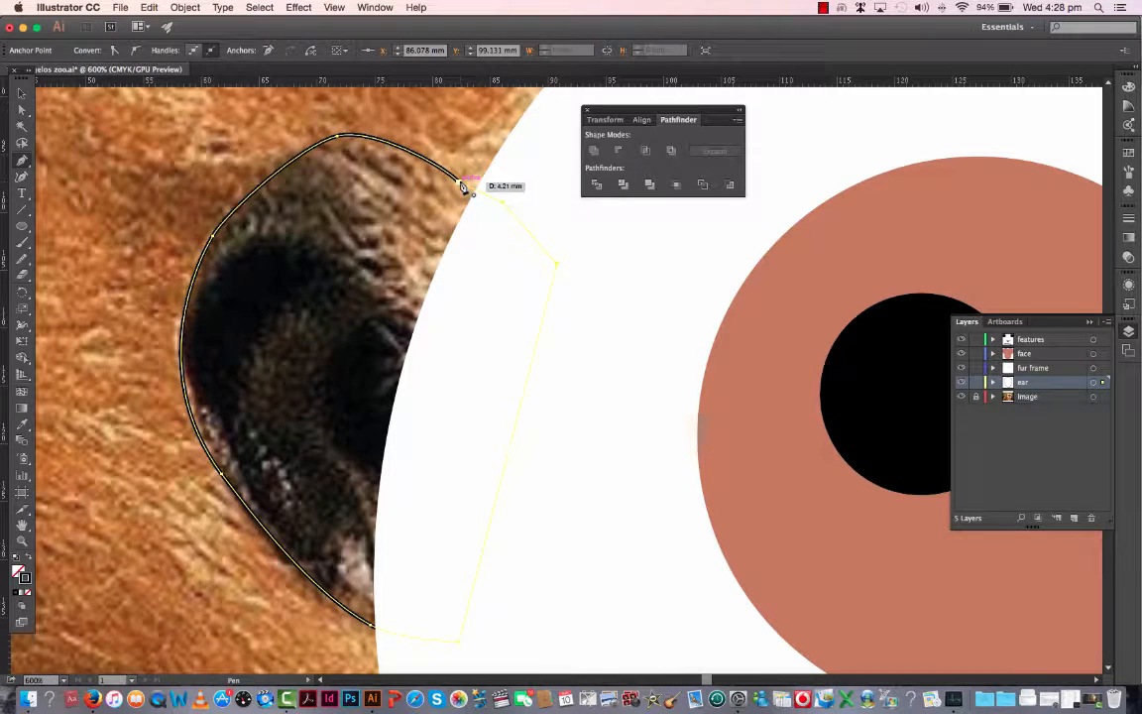
mouse_move(461, 185)
left_mouse_down()
mouse_move(449, 174)
mouse_move(450, 183)
left_mouse_up()
left_click(22, 109)
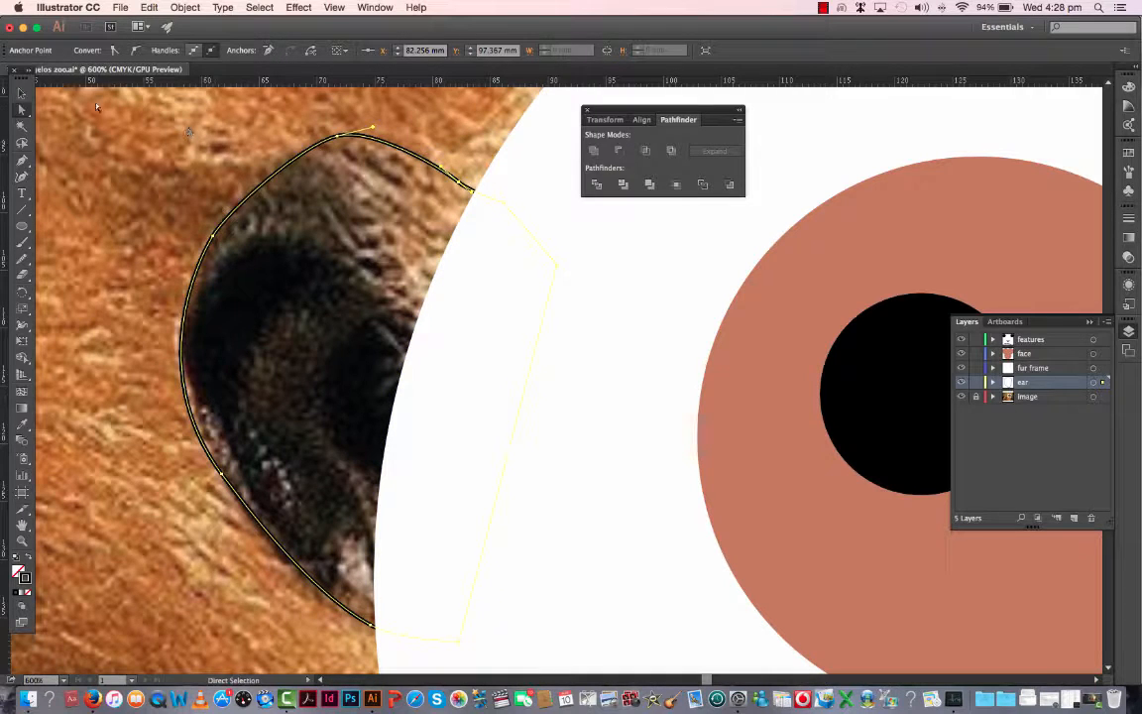
left_click(22, 92)
left_click(153, 139)
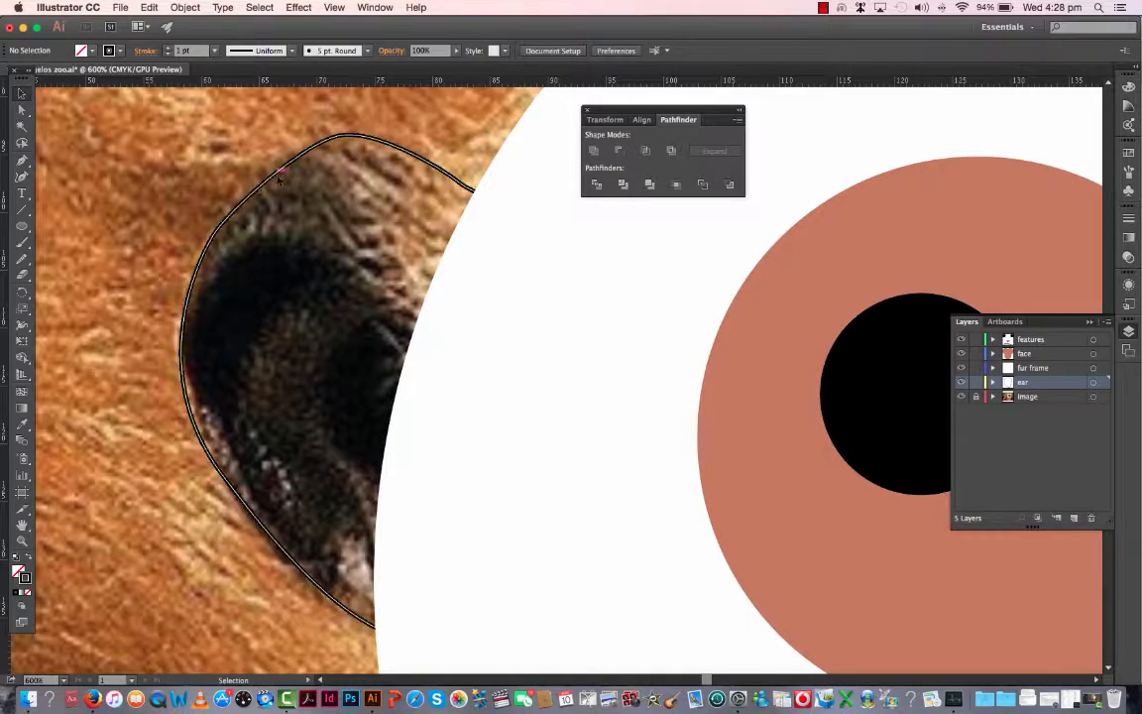
Set the ear outline's stroke weight to 4 pt with rounded corner joins
left_click(259, 160)
left_click(214, 51)
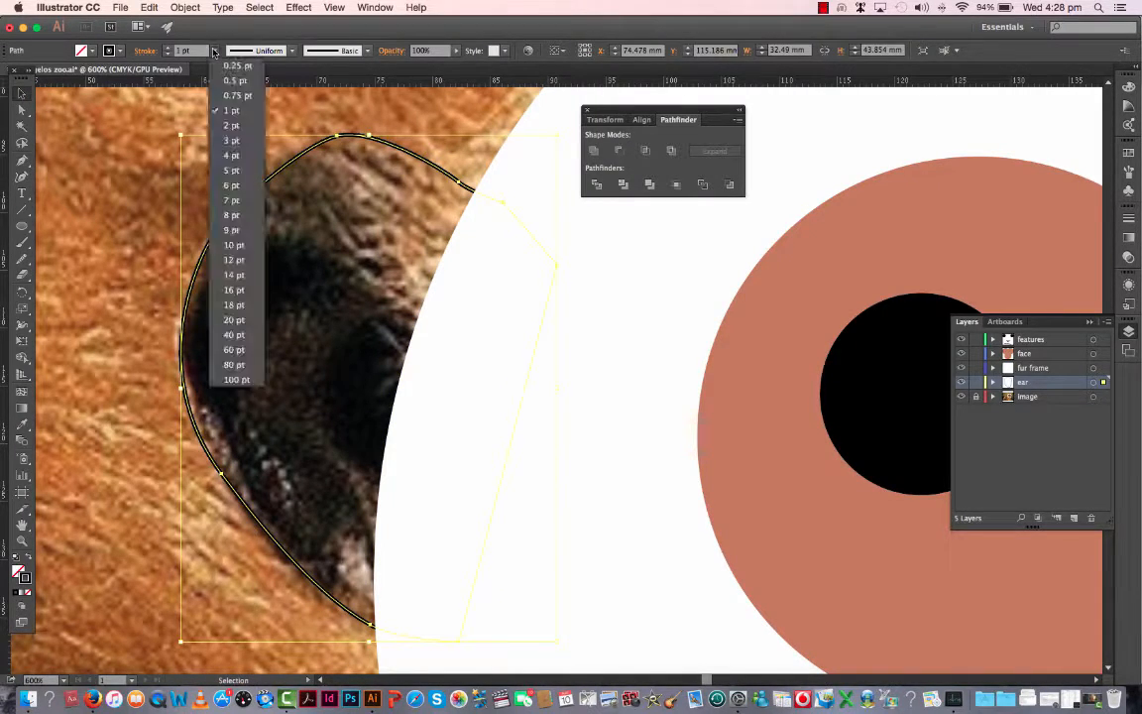
left_click(231, 156)
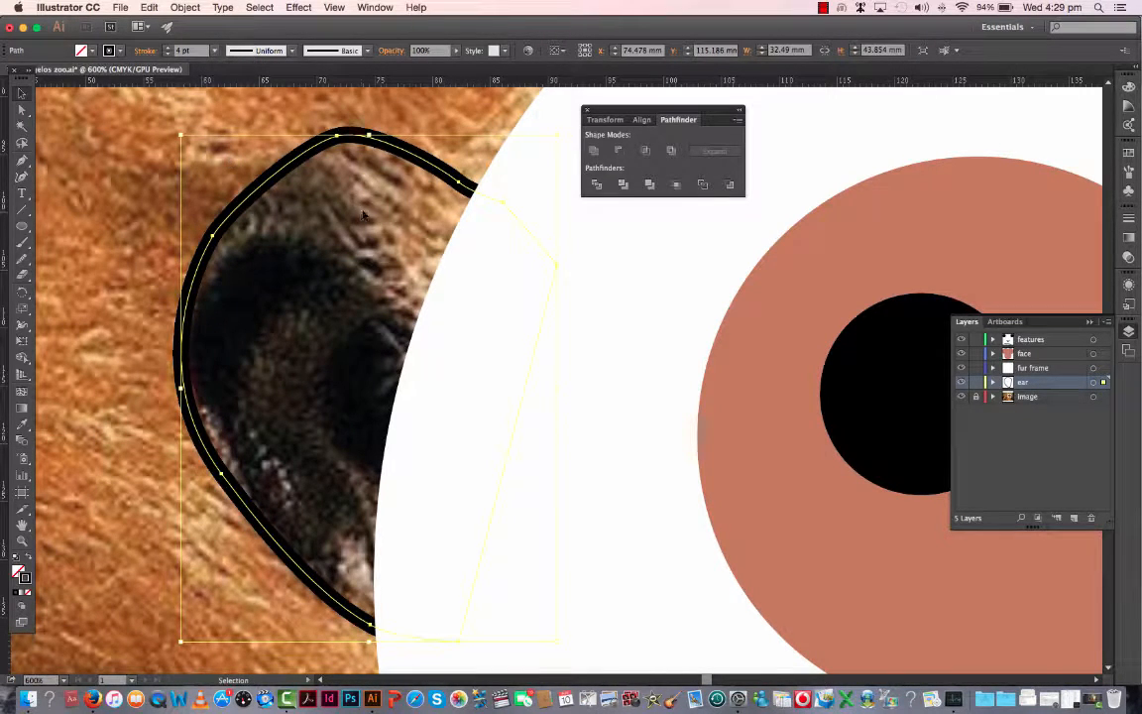
left_click(1128, 220)
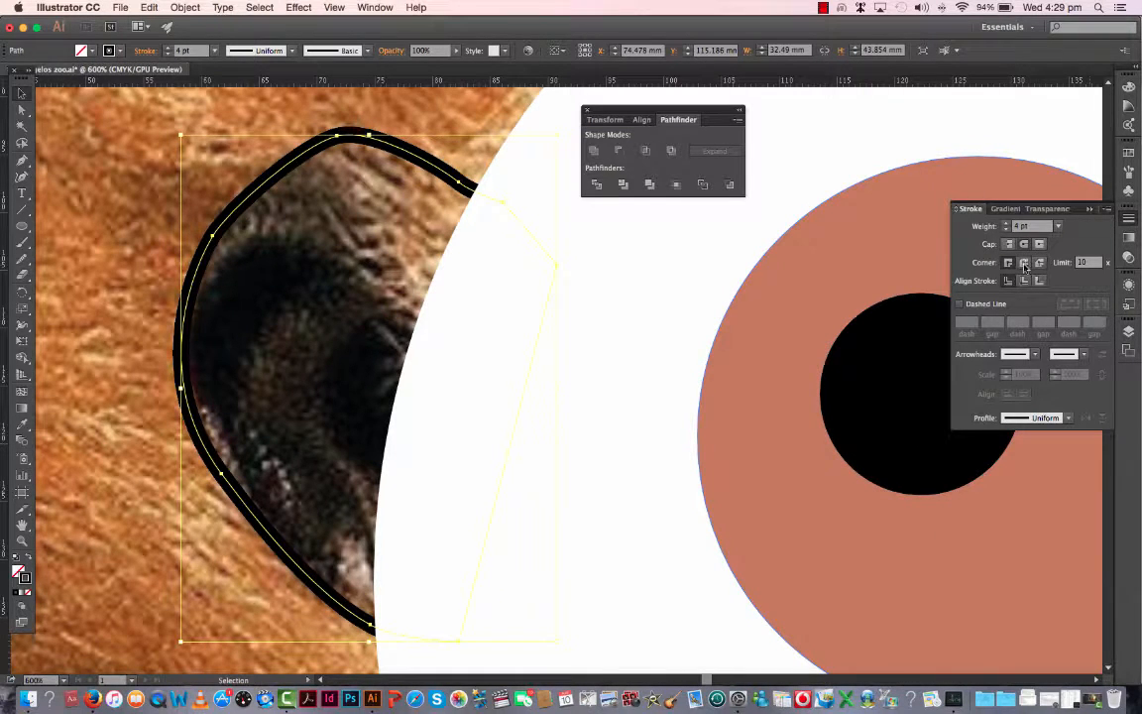
left_click(1025, 264)
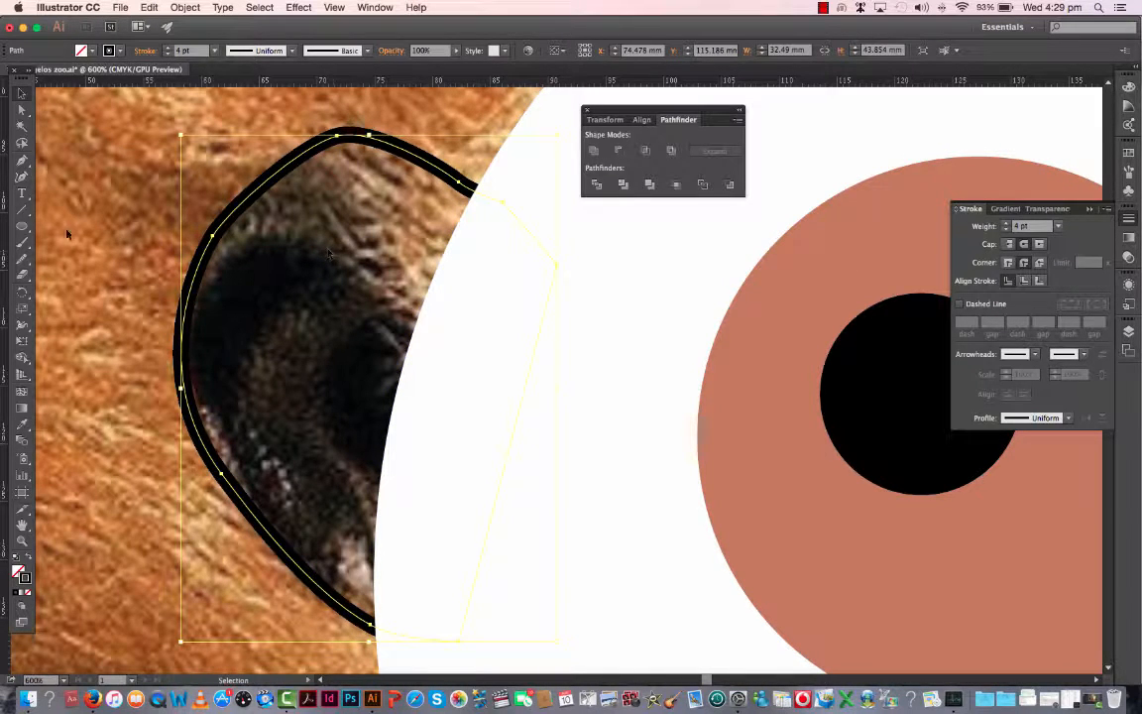
Copy the face's salmon colour onto the ear shape with the Eyedropper tool and swap it from fill to stroke
left_click(23, 97)
left_click(23, 424)
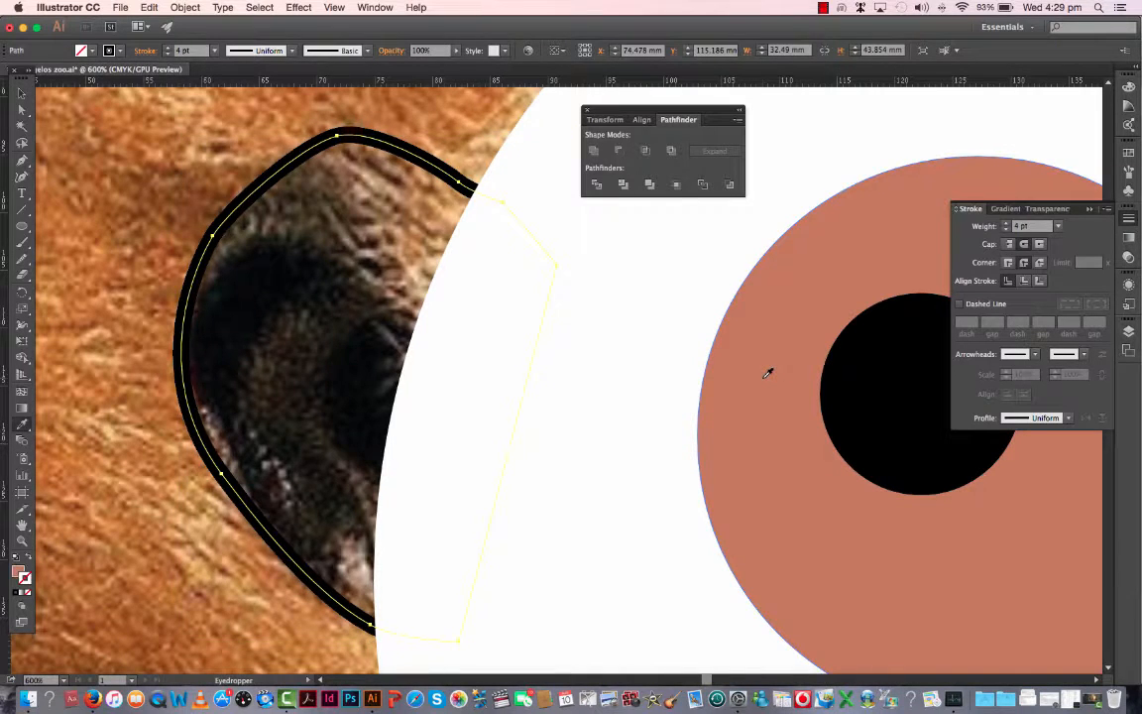
left_click(767, 372)
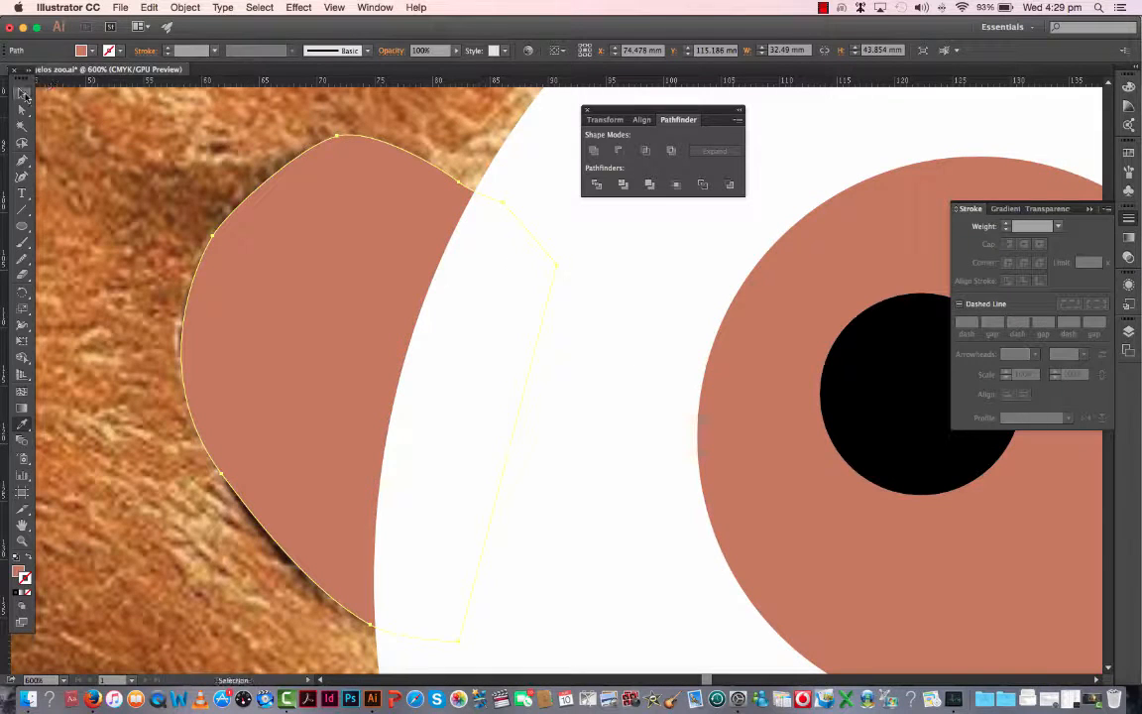
left_click(21, 93)
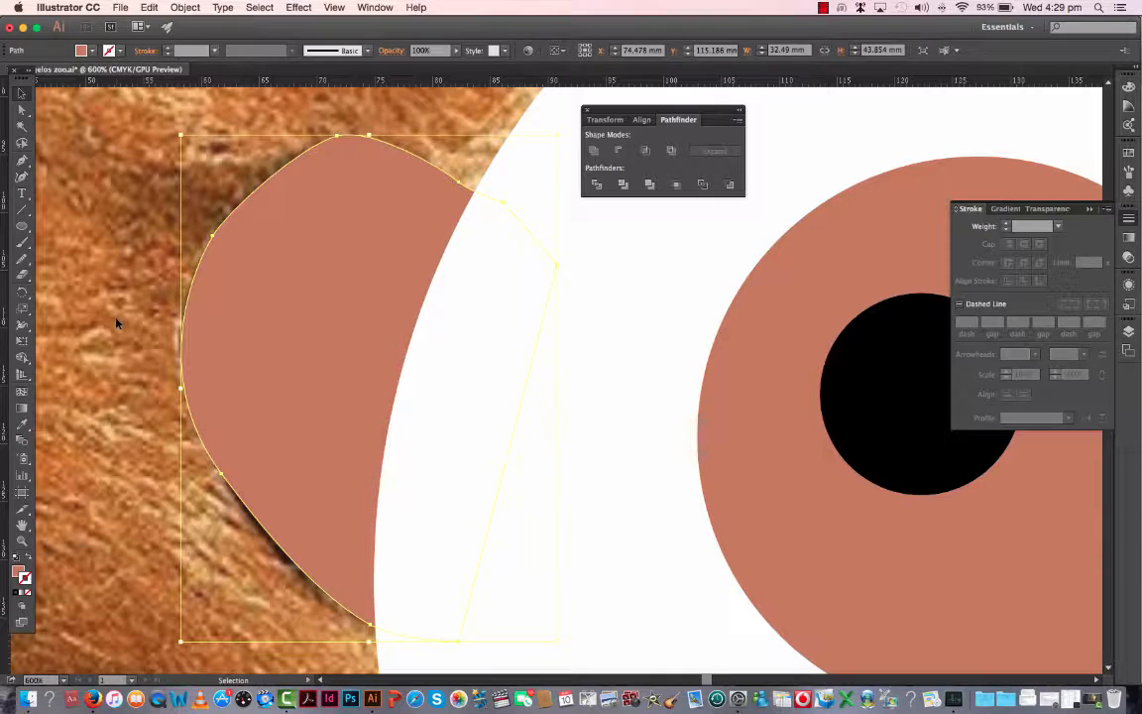
left_click(30, 562)
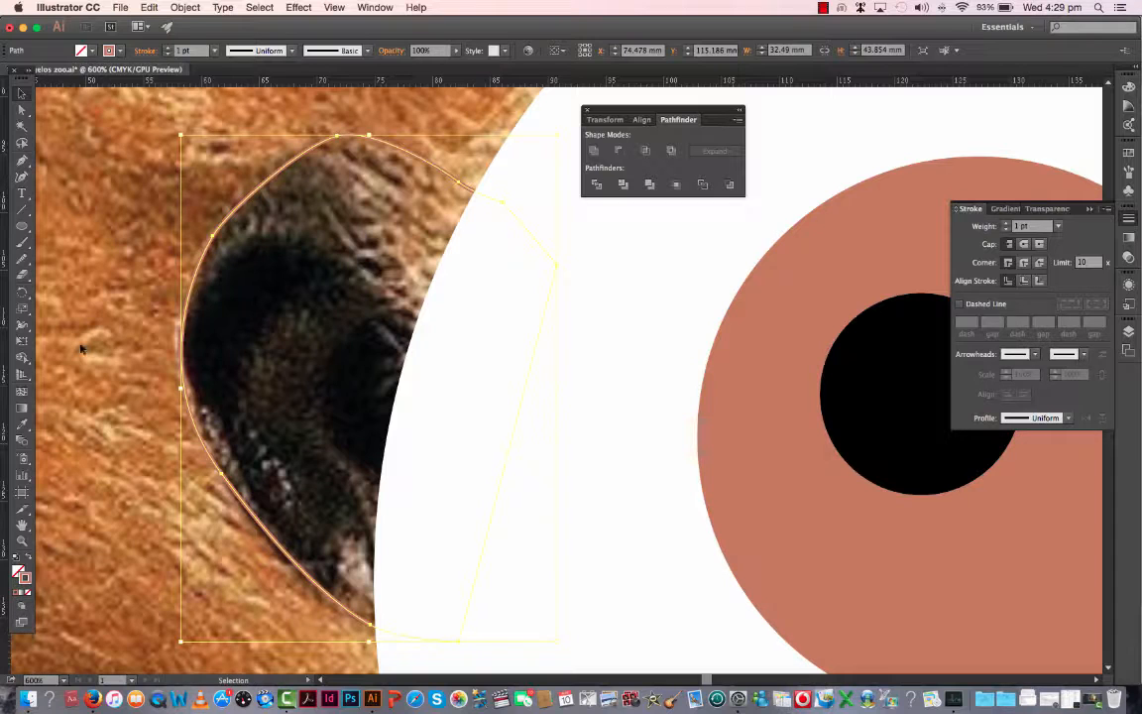
Draw an open curved Pen line for the inner ear fold, starting and ending at the white circle's edge, and deselect it
left_click(22, 160)
left_click(406, 333)
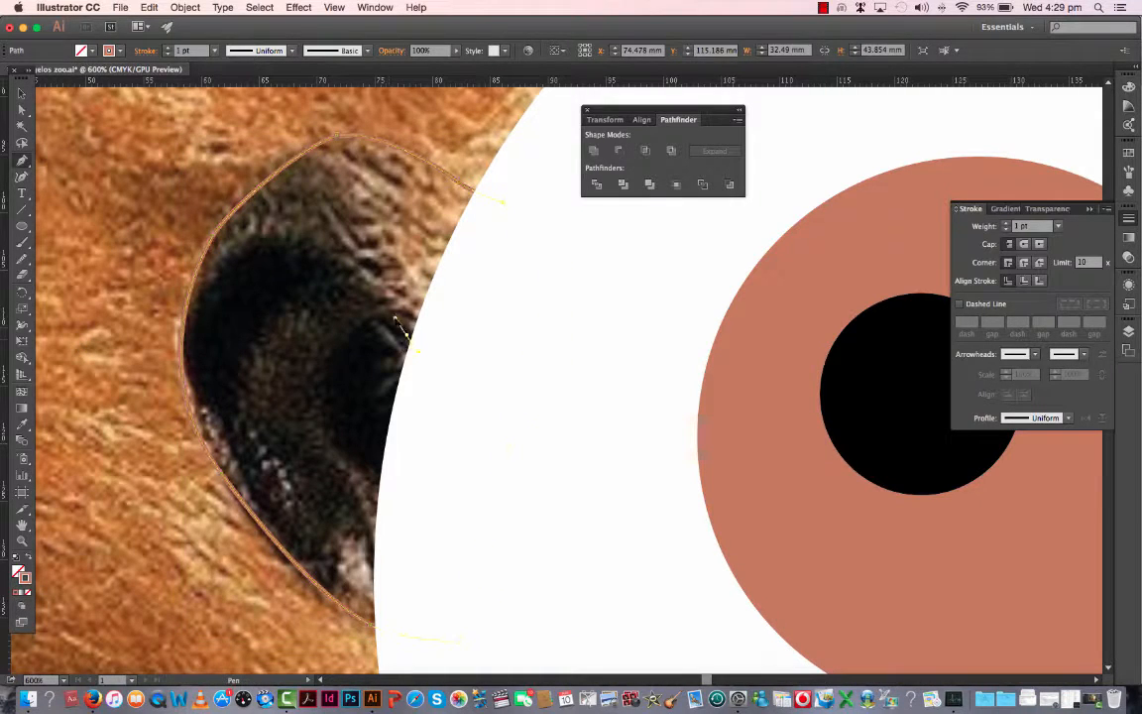
left_click_drag(375, 322, 352, 331)
left_click_drag(351, 458, 399, 534)
left_click(417, 499)
left_click(22, 93)
left_click(67, 138)
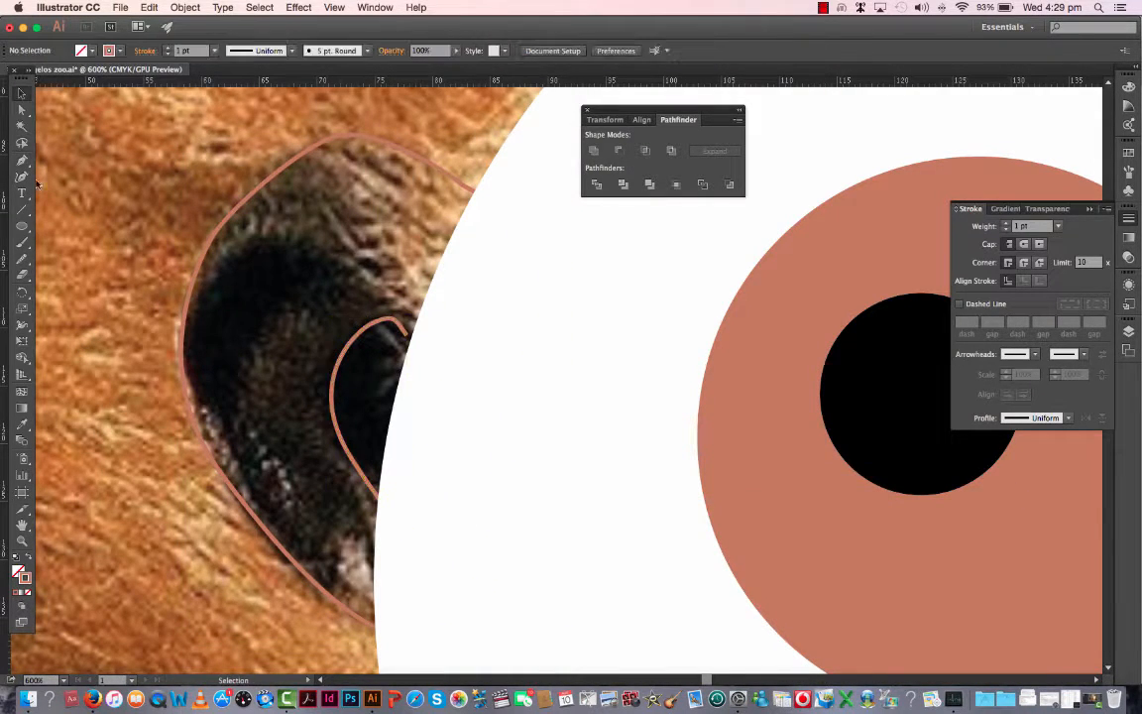
Draw a second open curved Pen line along the upper ear fold, ending at the ear's outer edge
left_click(22, 160)
left_click(345, 269)
left_click_drag(243, 256, 225, 269)
left_click_drag(185, 337, 180, 361)
Smooth the upper fold line and the outer ear outline with the Smooth tool, and deselect them
left_click(22, 259)
mouse_move(344, 268)
left_mouse_down()
mouse_move(272, 251)
mouse_move(205, 303)
left_mouse_up()
left_click(353, 137, "super")
left_click_drag(353, 137, 235, 484)
left_click(22, 93)
left_click(69, 139)
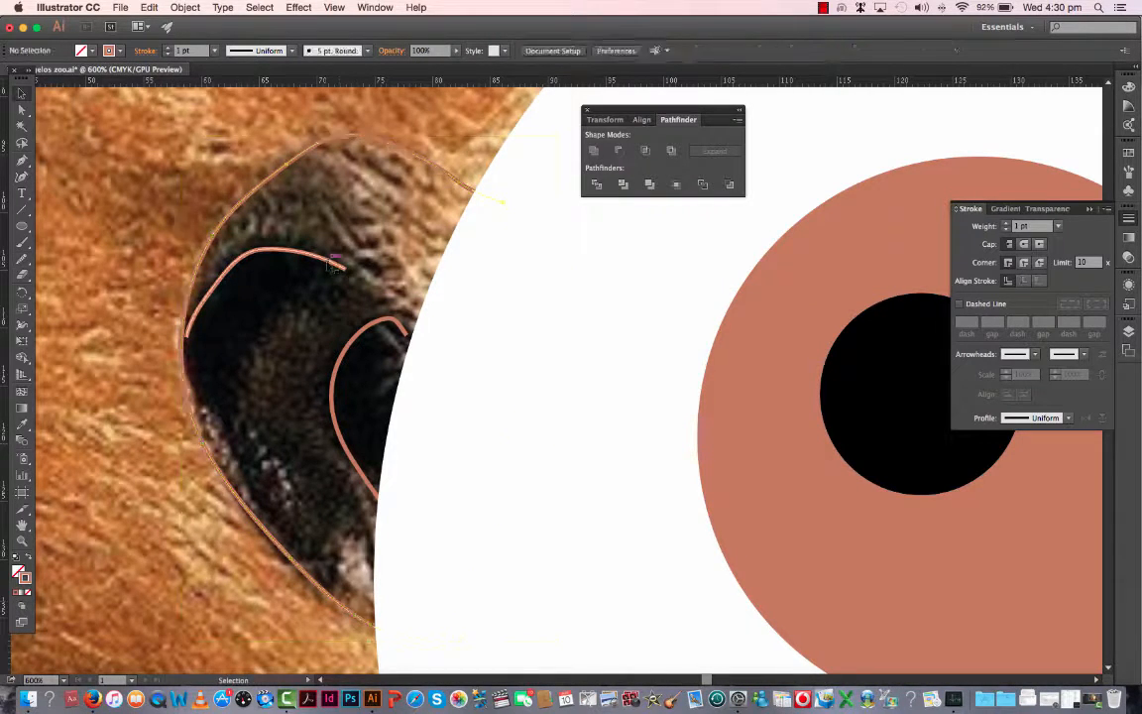
Give the two inner ear lines rounded stroke caps and corner joins
left_click(345, 269)
left_click(1024, 244)
left_click(1024, 263)
left_click(332, 394)
left_click(1024, 244)
left_click(224, 215)
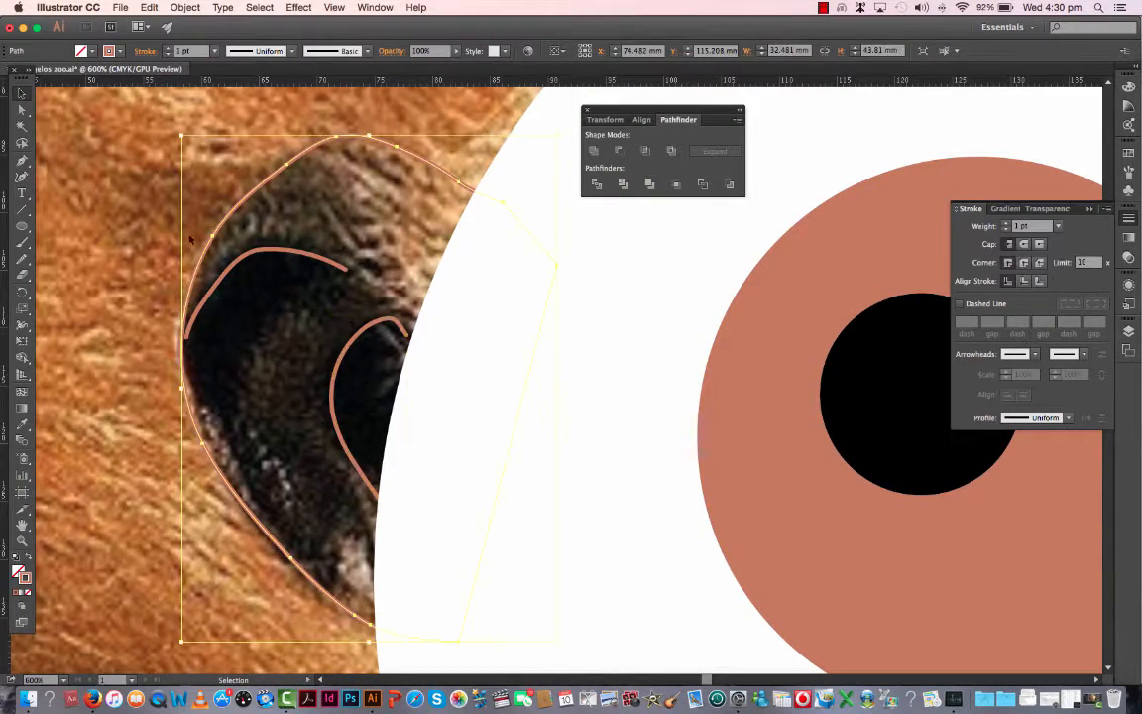
Set both inner ear lines to a black 3 pt stroke without fill
left_click(332, 394)
left_click(238, 261, "shift")
left_click(16, 557)
left_click(18, 571)
left_click(28, 592)
left_click(167, 48)
left_click(167, 47)
Swap the ear shape's salmon stroke to its fill, and select both inner lines to check their stroke settings
left_click(323, 139)
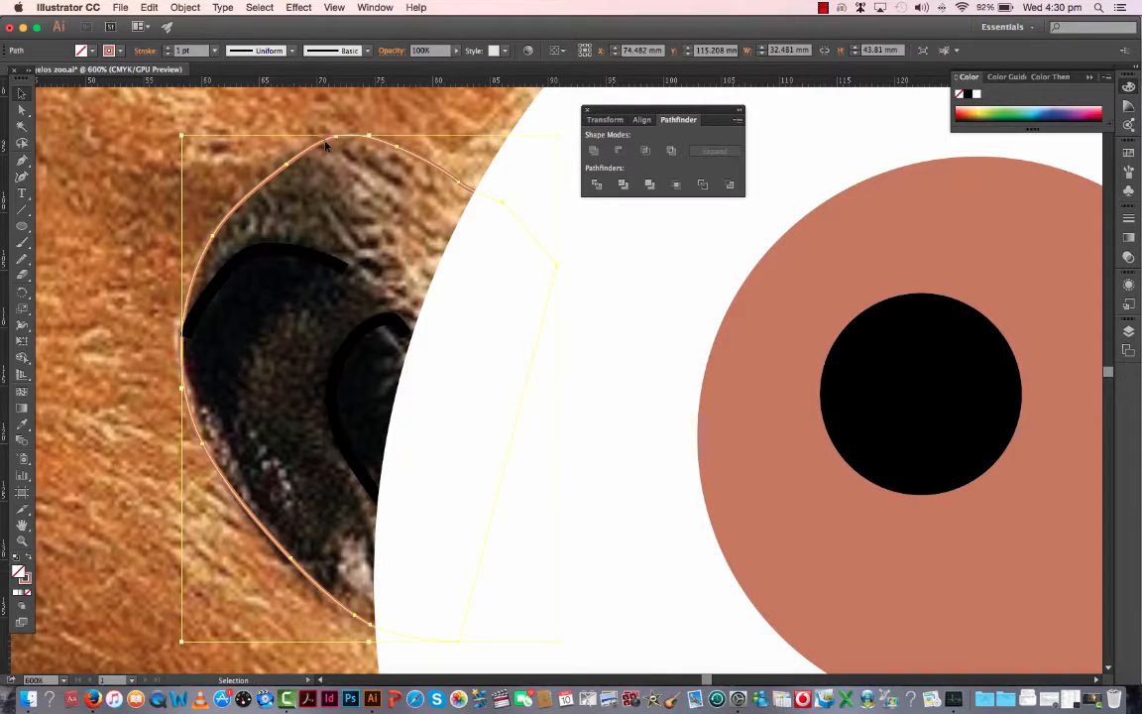
left_click(29, 557)
left_click(344, 268)
left_click(363, 327, "shift")
left_click(1127, 219)
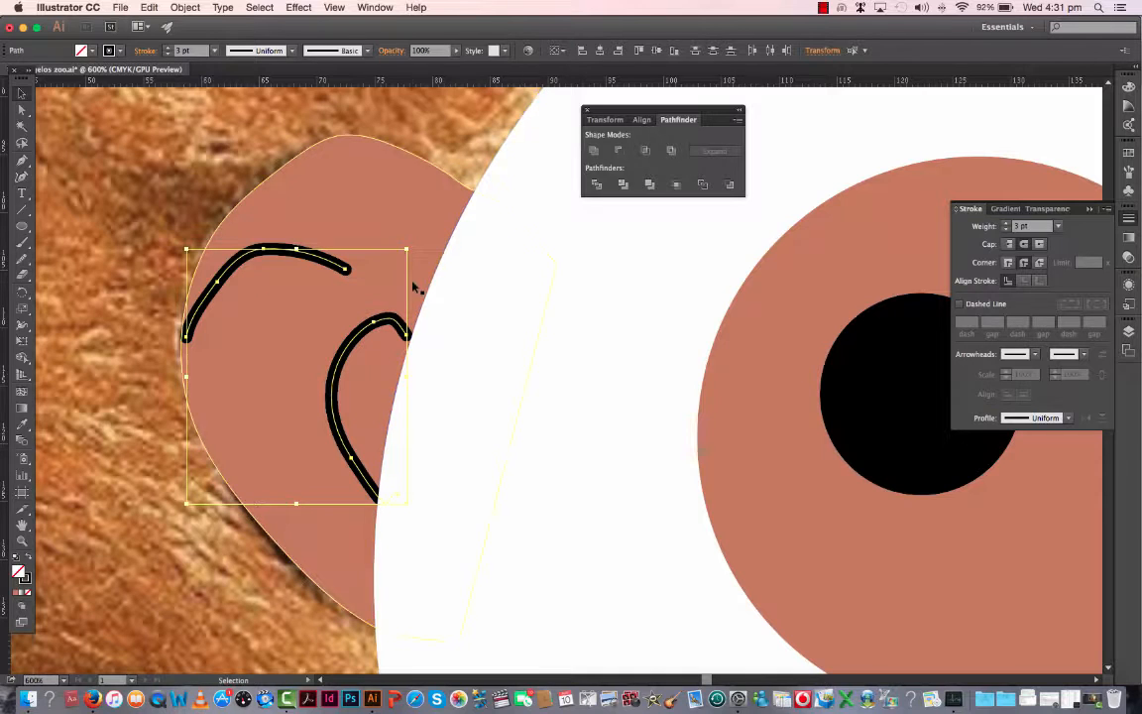
Select the ear with its two inner lines and lock the features, face and fur frame layers
left_click(513, 310)
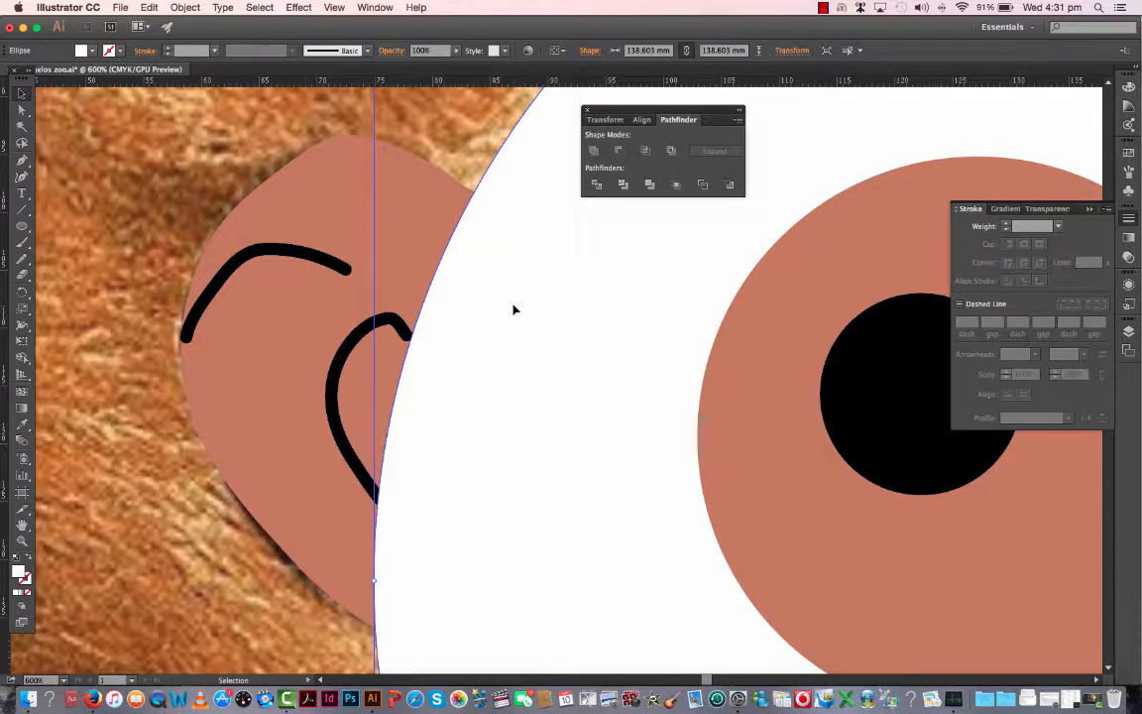
key("super+1")
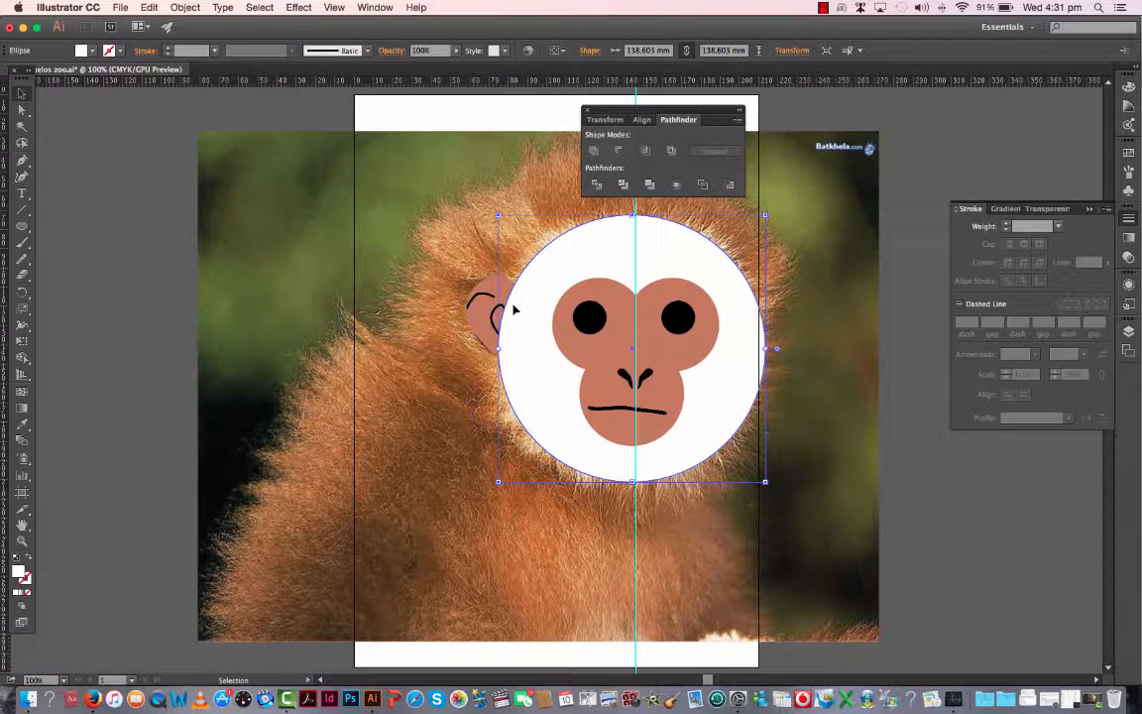
left_click(932, 521)
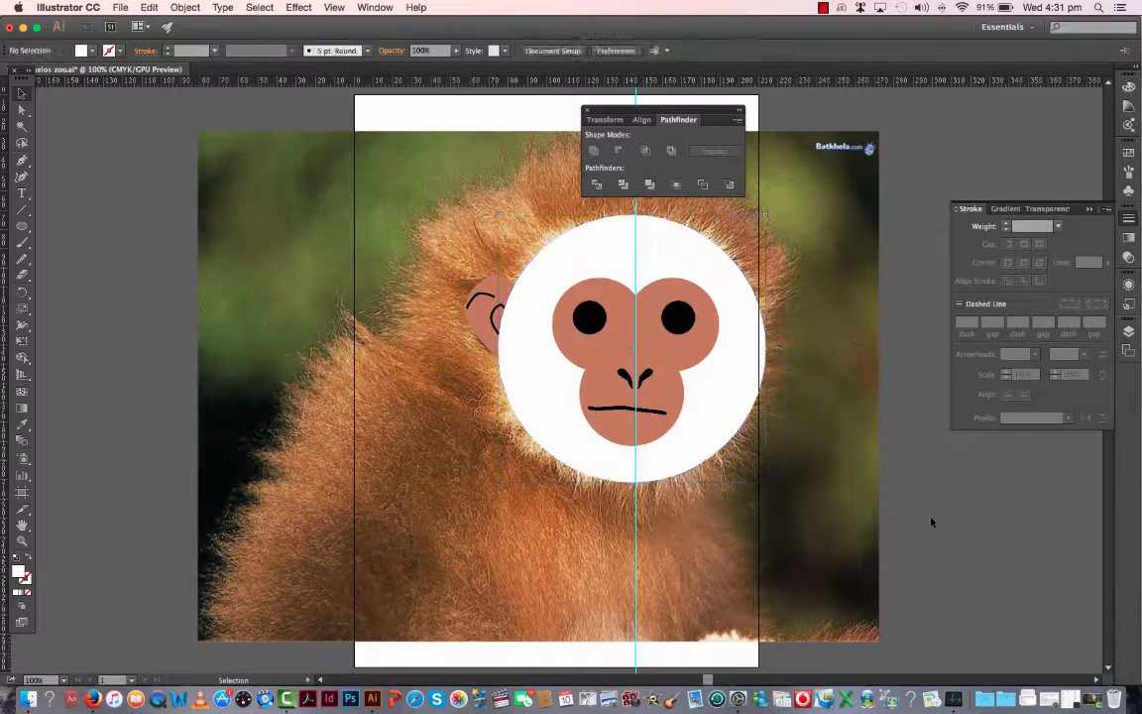
left_click(495, 310)
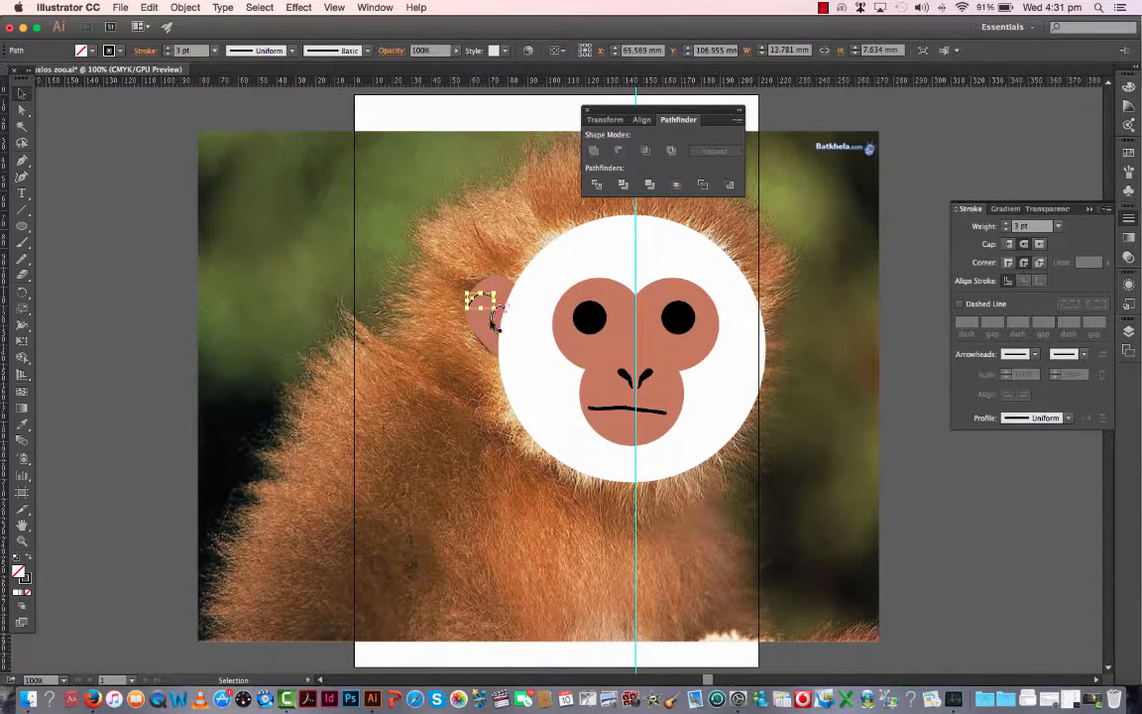
left_click(495, 320)
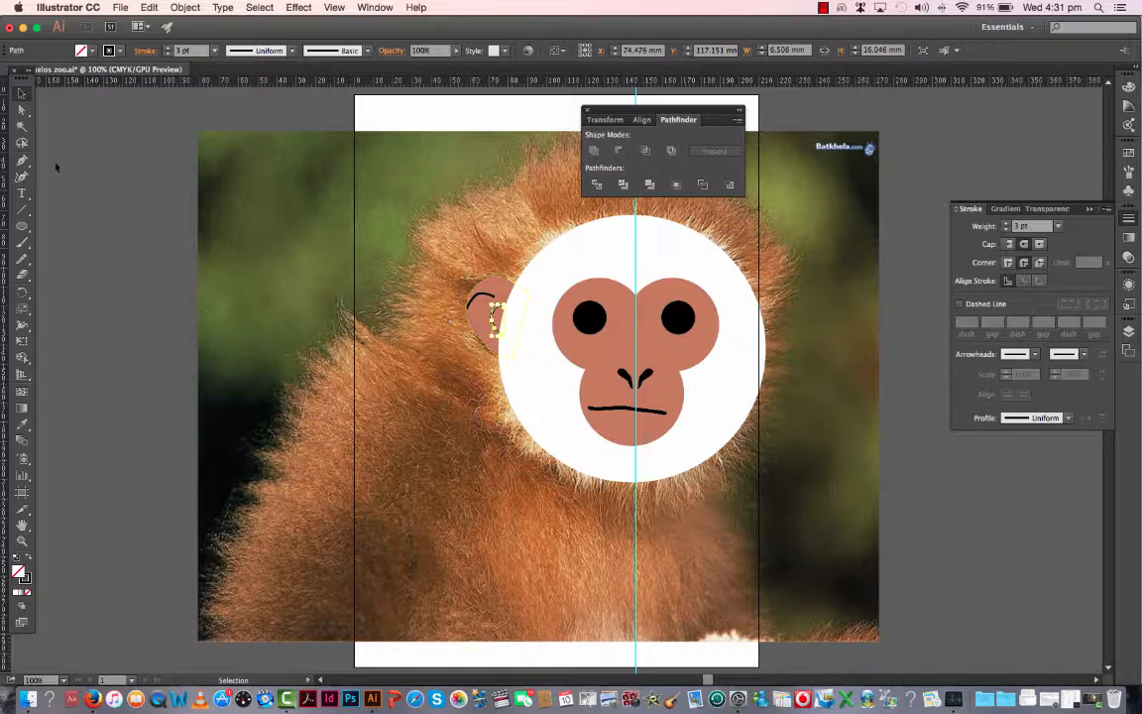
left_click(92, 190)
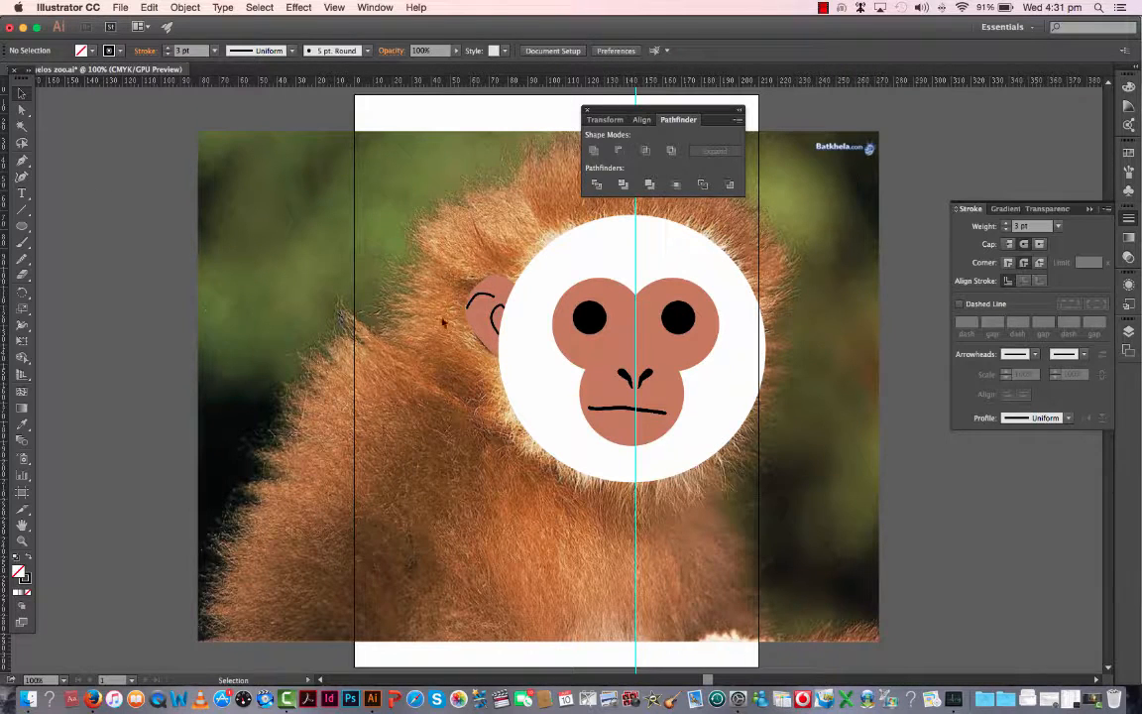
left_click_drag(436, 269, 523, 390)
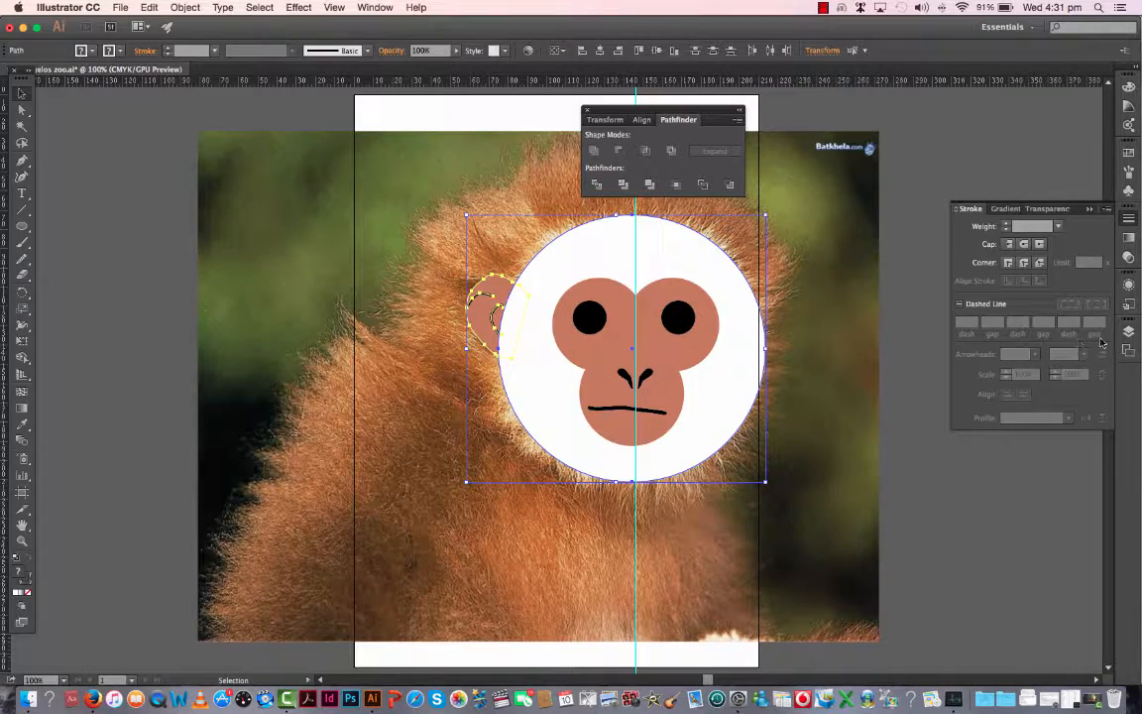
left_click(1125, 333)
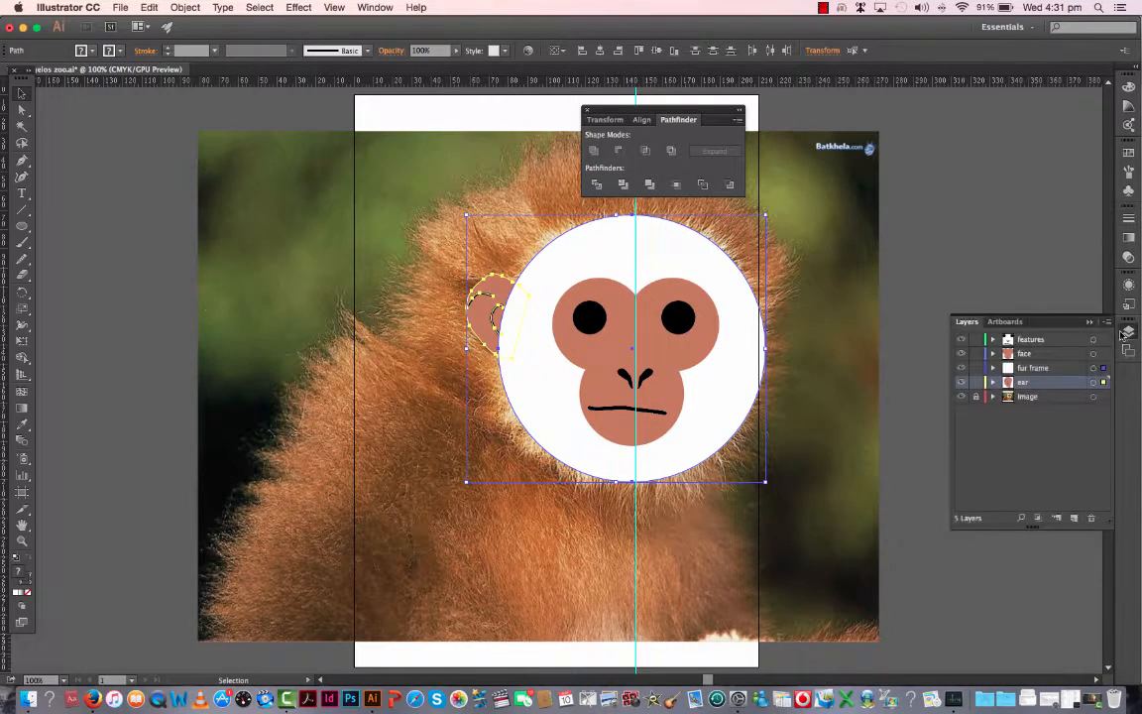
left_click(975, 368)
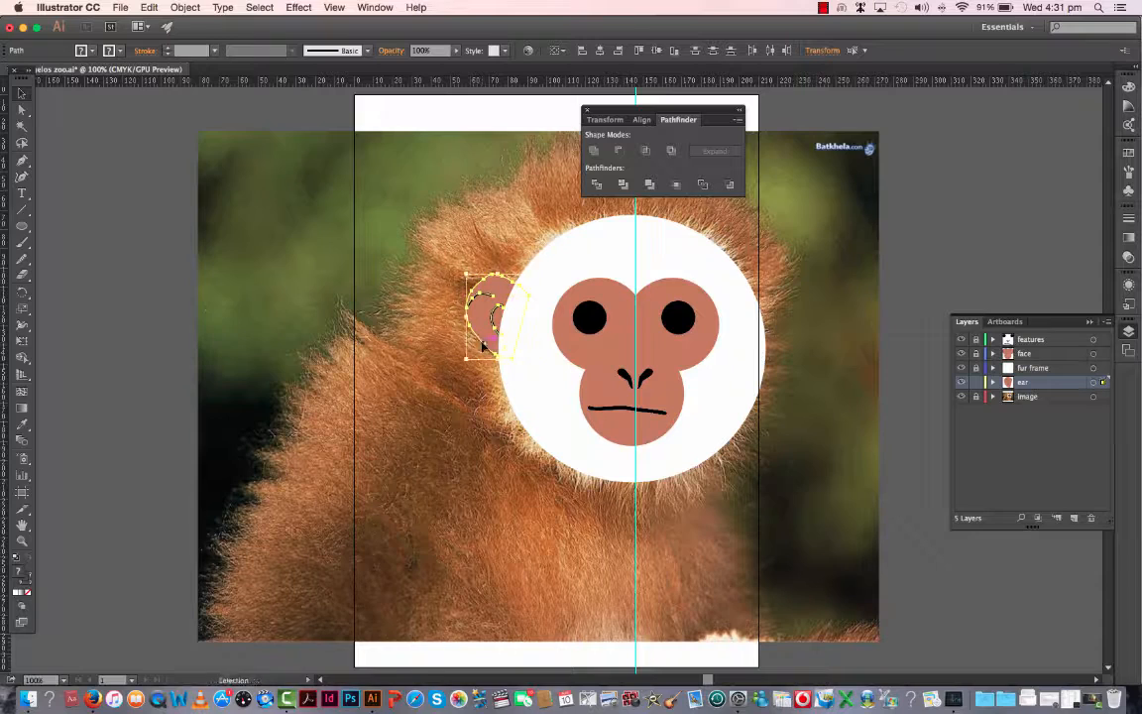
Duplicate the ear with its inner lines and move the copy horizontally to the opposite edge of the white circle
key("shift+Right")
key("shift+Right")
key("shift+Right")
key("shift+Right")
key("shift+Right")
key("shift+Right")
key("shift+Right")
key("shift+Right")
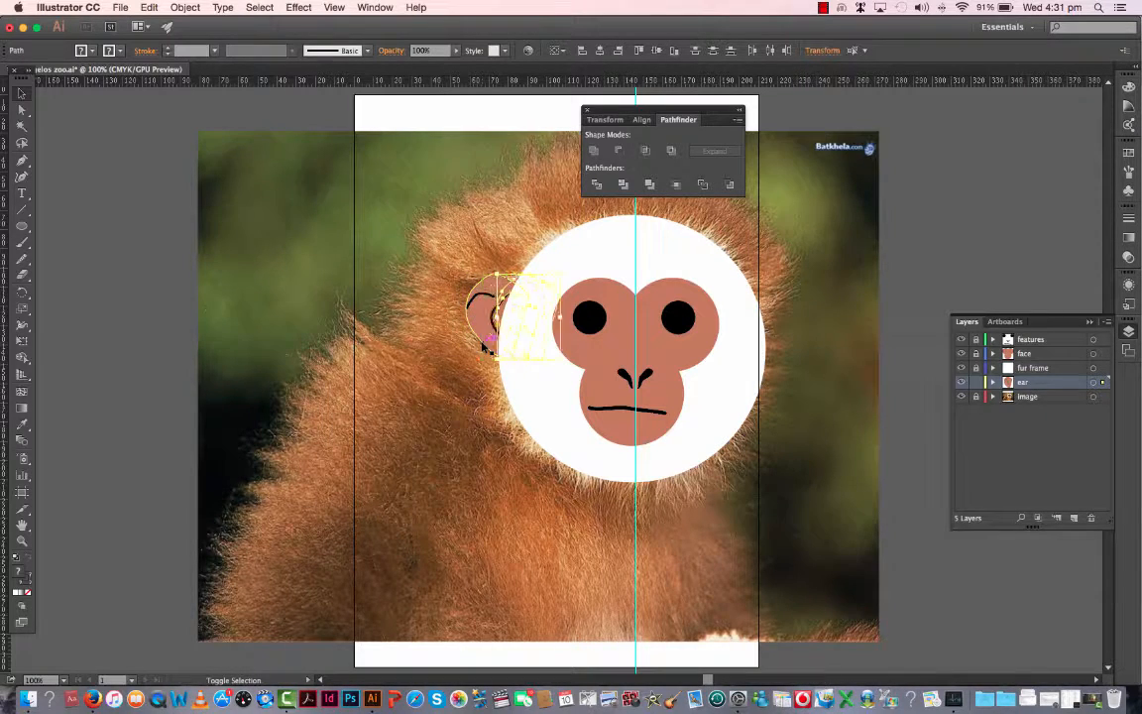
key("shift+Right")
key("shift+Right")
key("shift+Right")
key("shift+Right")
key("shift+Right")
key("shift+Right")
key("shift+Right")
key("shift+Right")
key("shift+Right")
key("shift+Right")
key("shift+Right")
key("shift+Right")
key("shift+Right")
key("shift+Right")
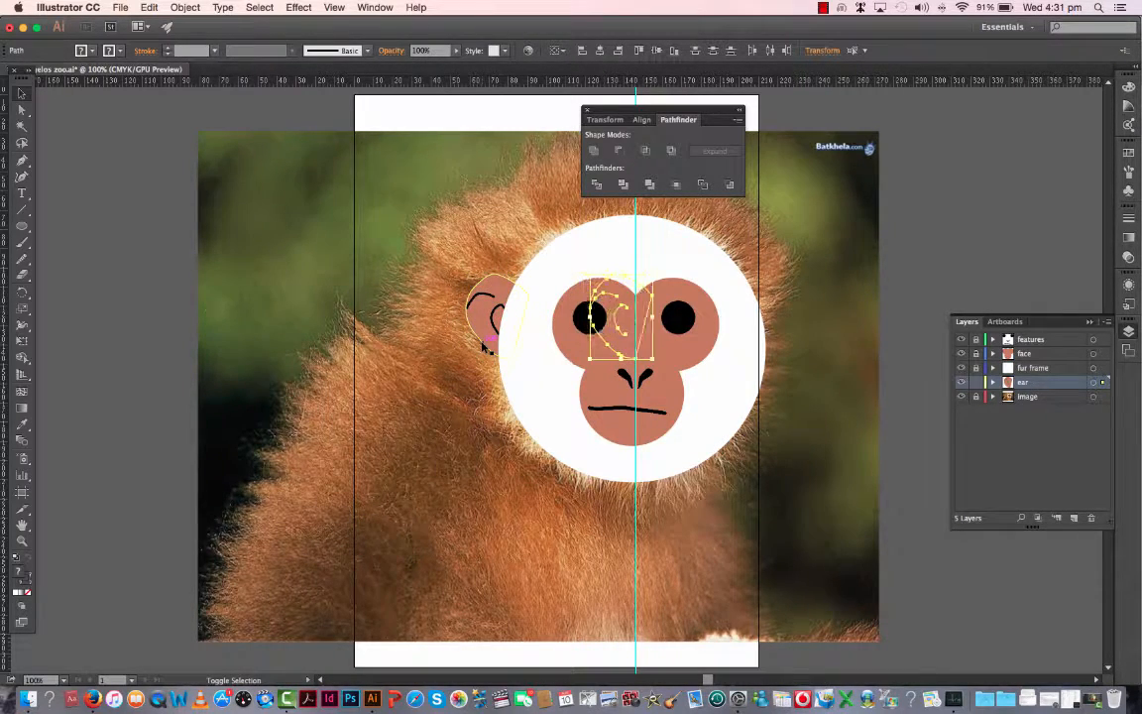
key("shift+Right")
key("shift+Right")
key("shift+Right")
key("shift+Right")
key("shift+Right")
key("shift+Right")
key("shift+Right")
key("shift+Right")
key("shift+Right")
key("shift+Right")
key("shift+Right")
key("shift+Right")
key("shift+Right")
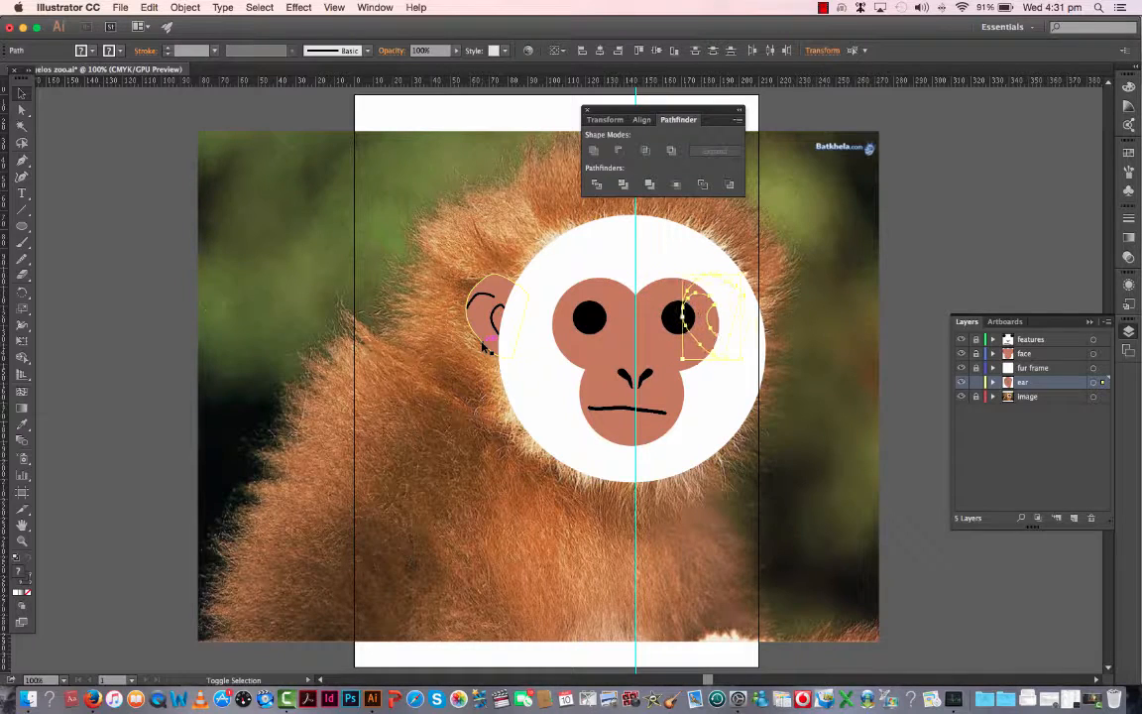
key("shift+Right")
key("shift+Right")
key("shift+Right")
key("shift+Right")
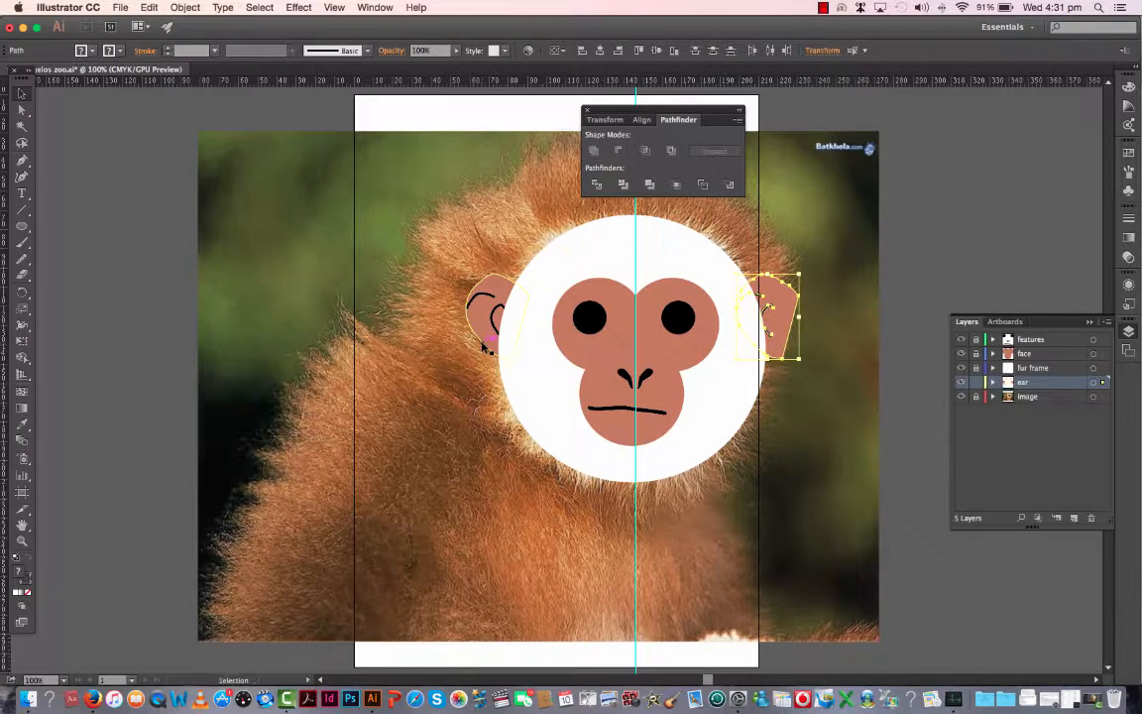
Reflect the copied ear across the vertical axis and deselect it
right_click(774, 309)
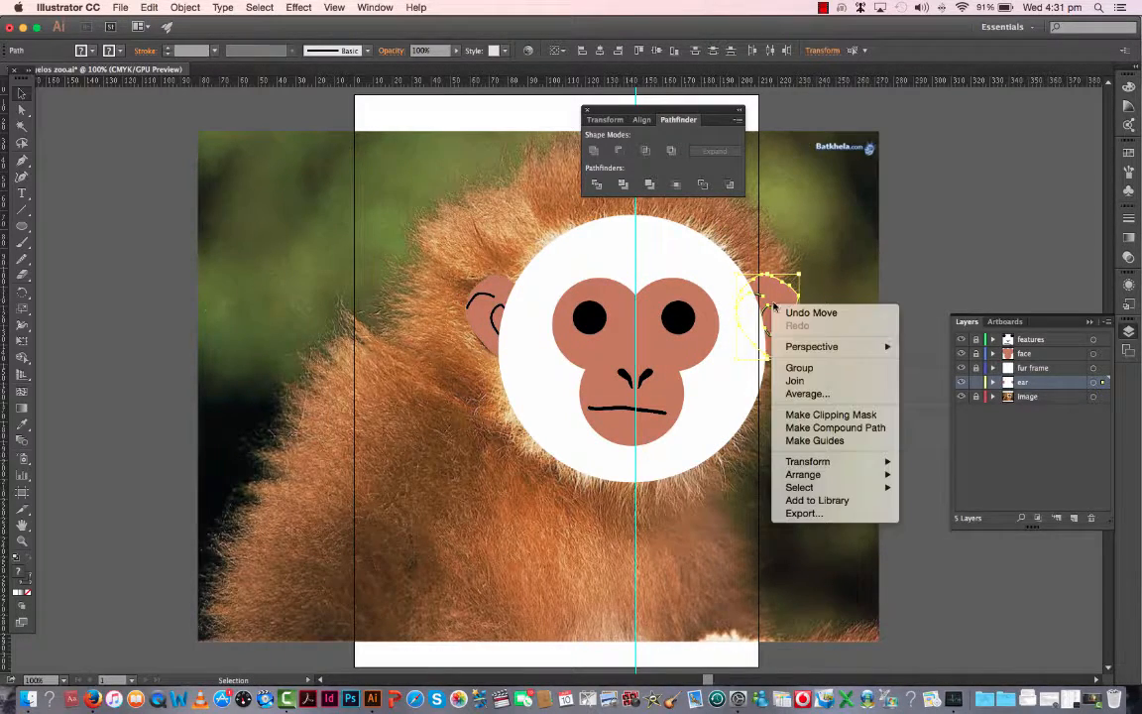
mouse_move(843, 462)
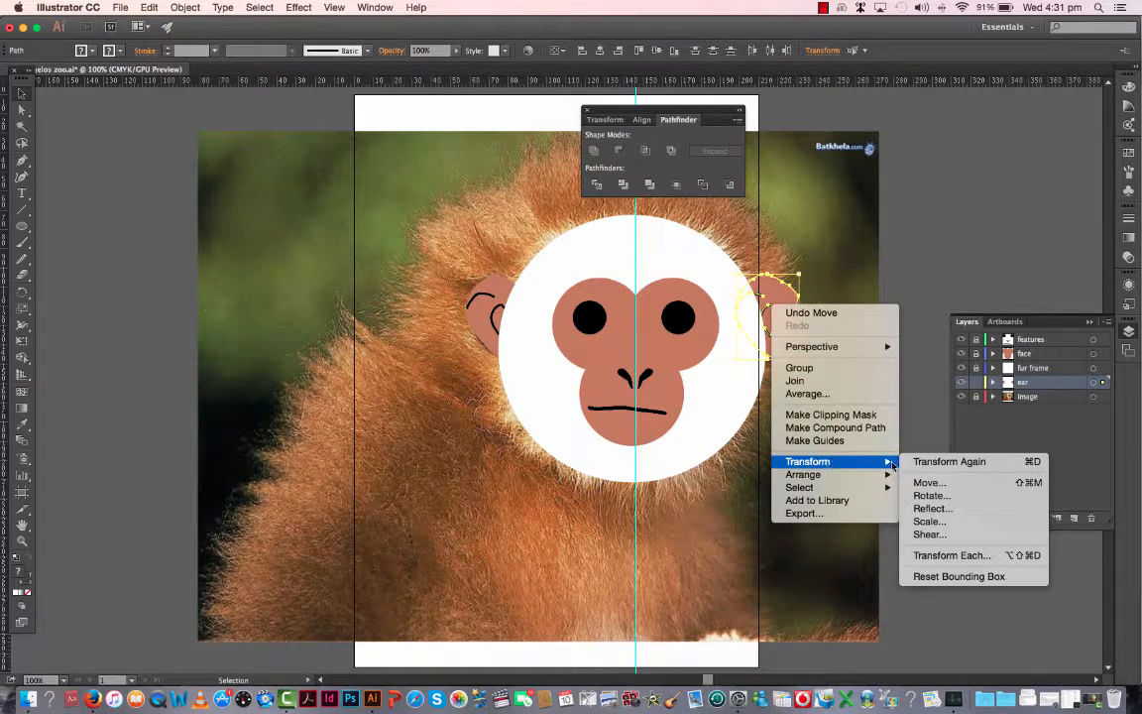
left_click(932, 508)
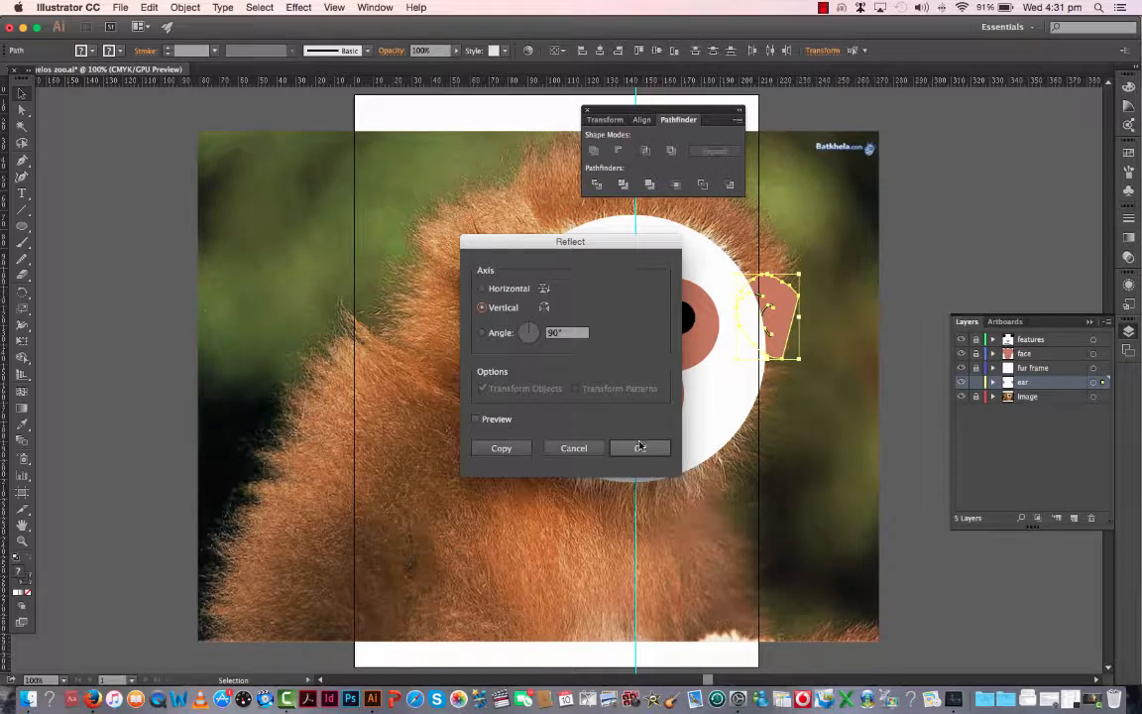
left_click(640, 449)
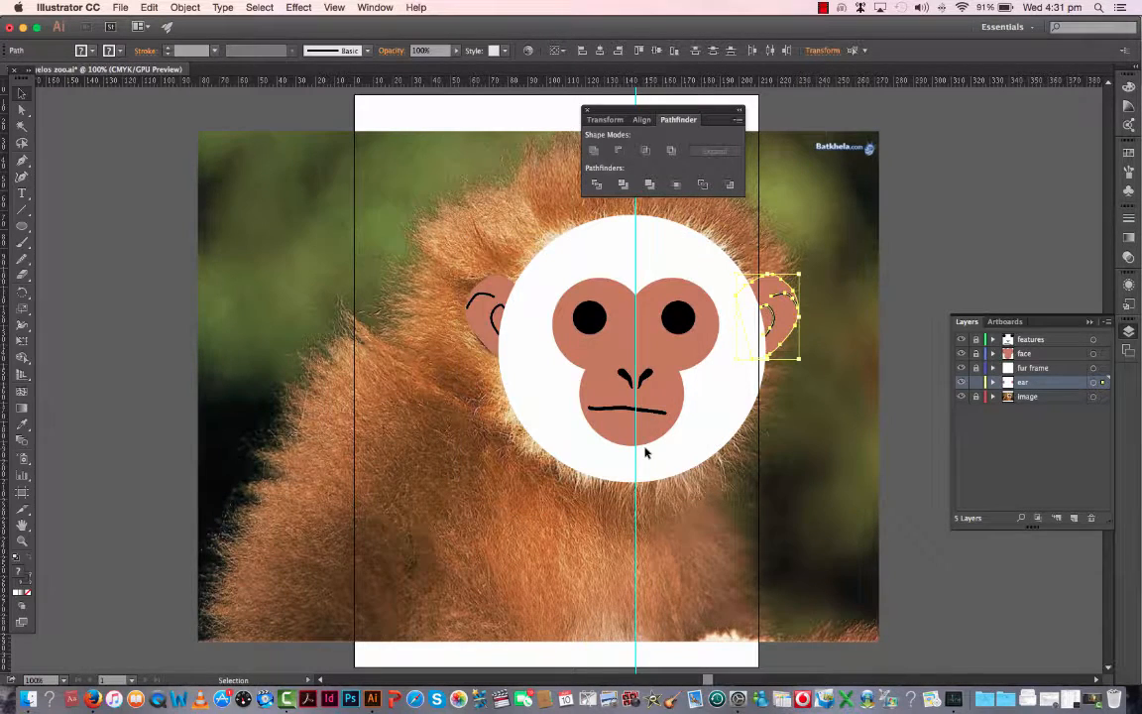
left_click(914, 361)
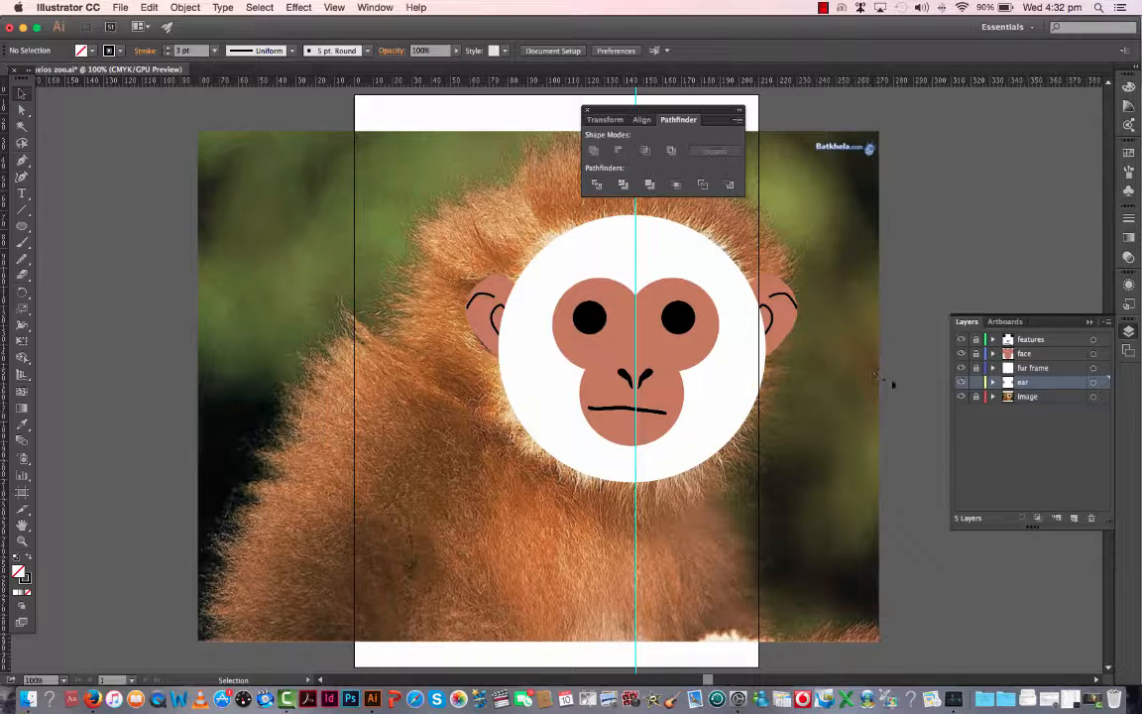
Create a new layer directly above the image layer and name it body
left_click(1041, 397)
left_click(1075, 518)
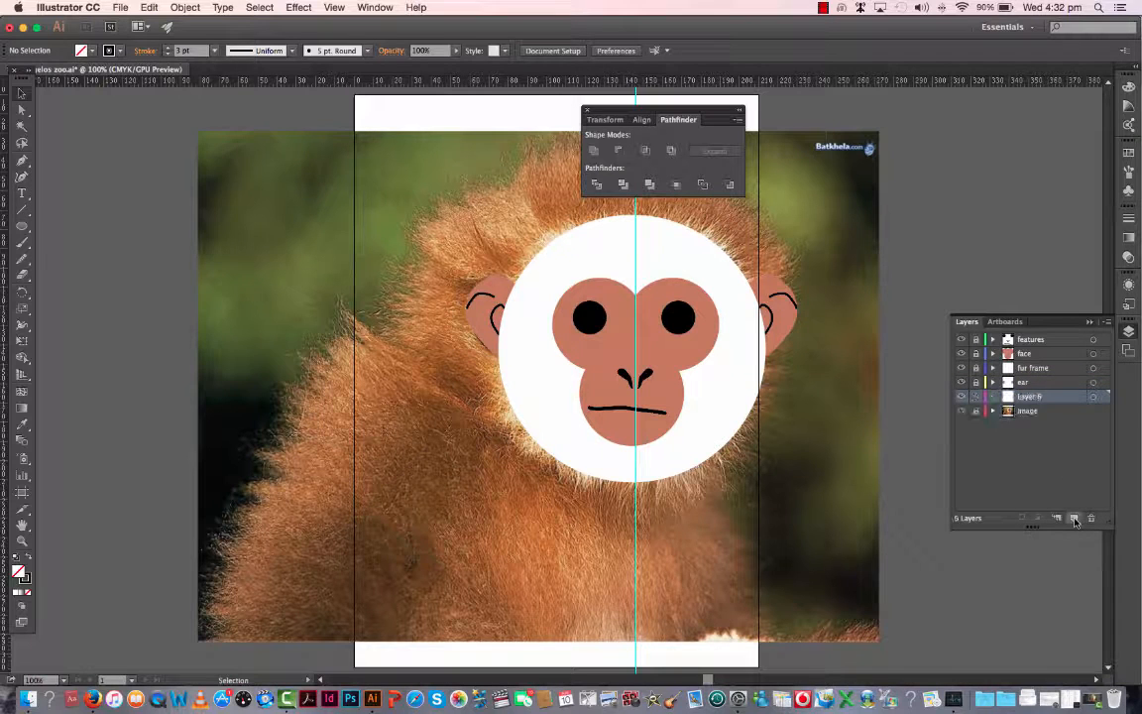
double_click(1087, 397)
type("ey")
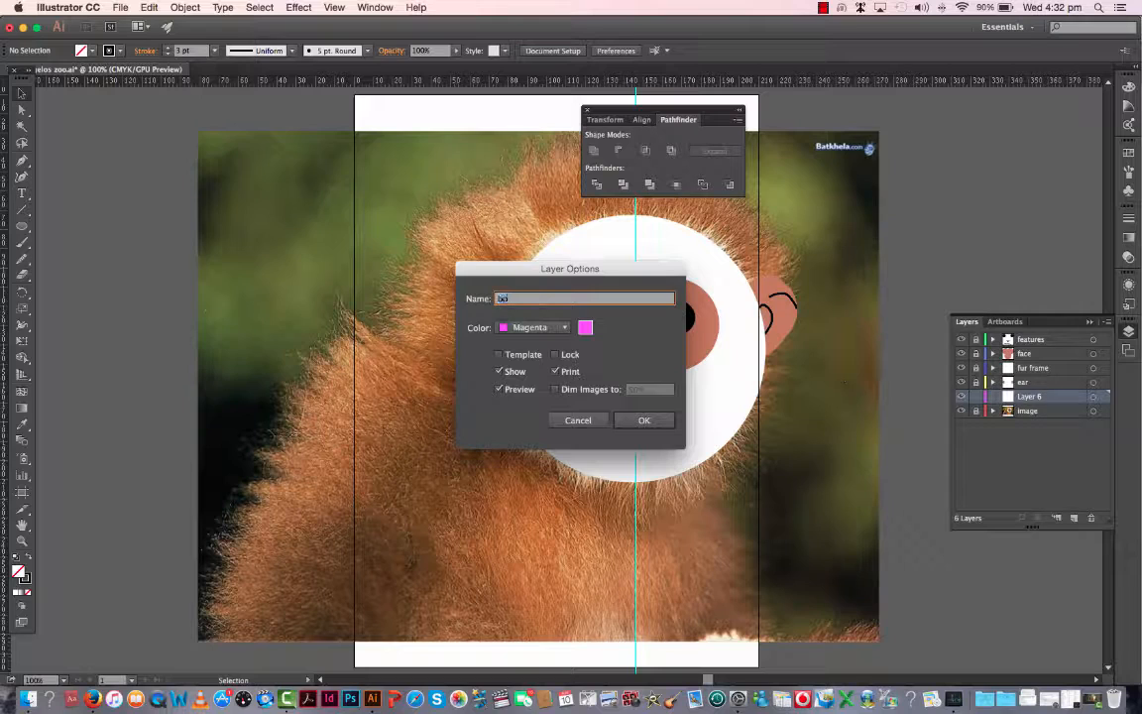
left_click(635, 421)
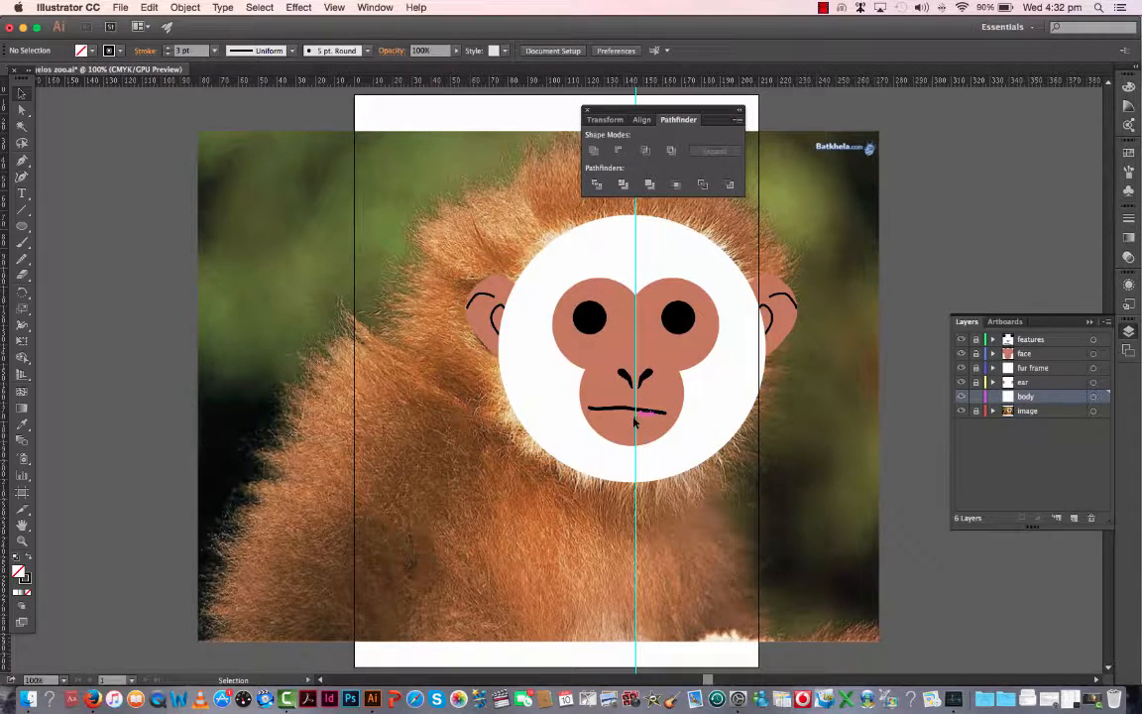
Draw an ellipse about 213 by 209 mm around the monkey's head on the body layer
scroll(634, 422, "up", 1)
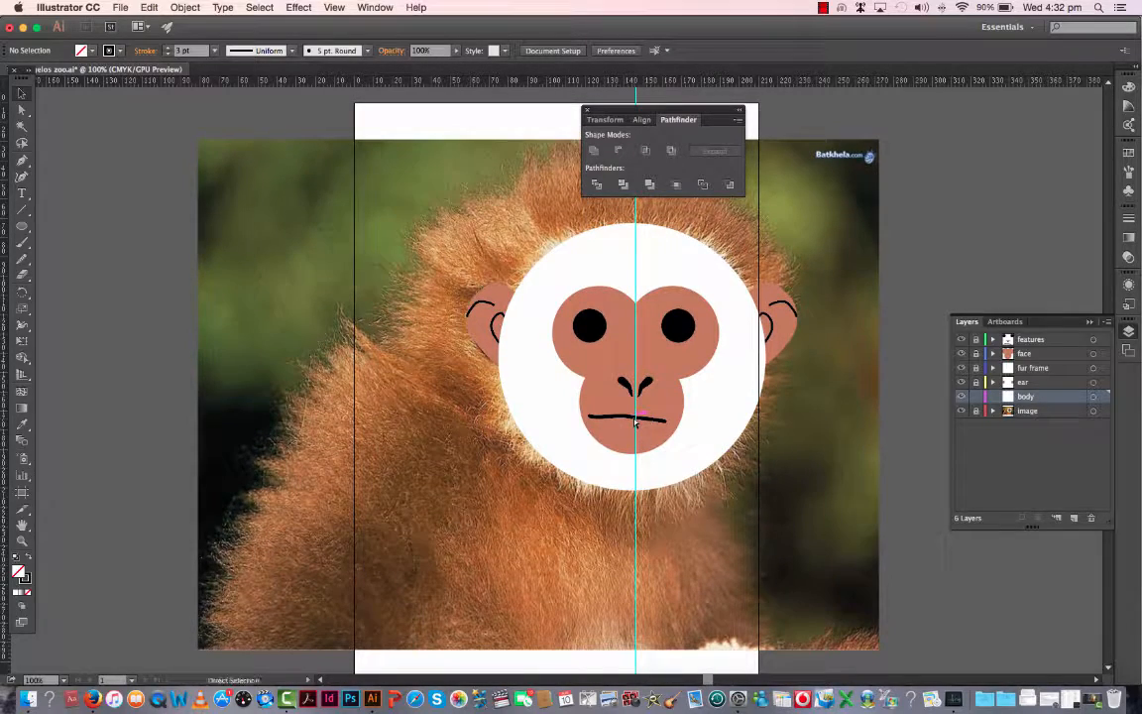
scroll(635, 421, "down", 1)
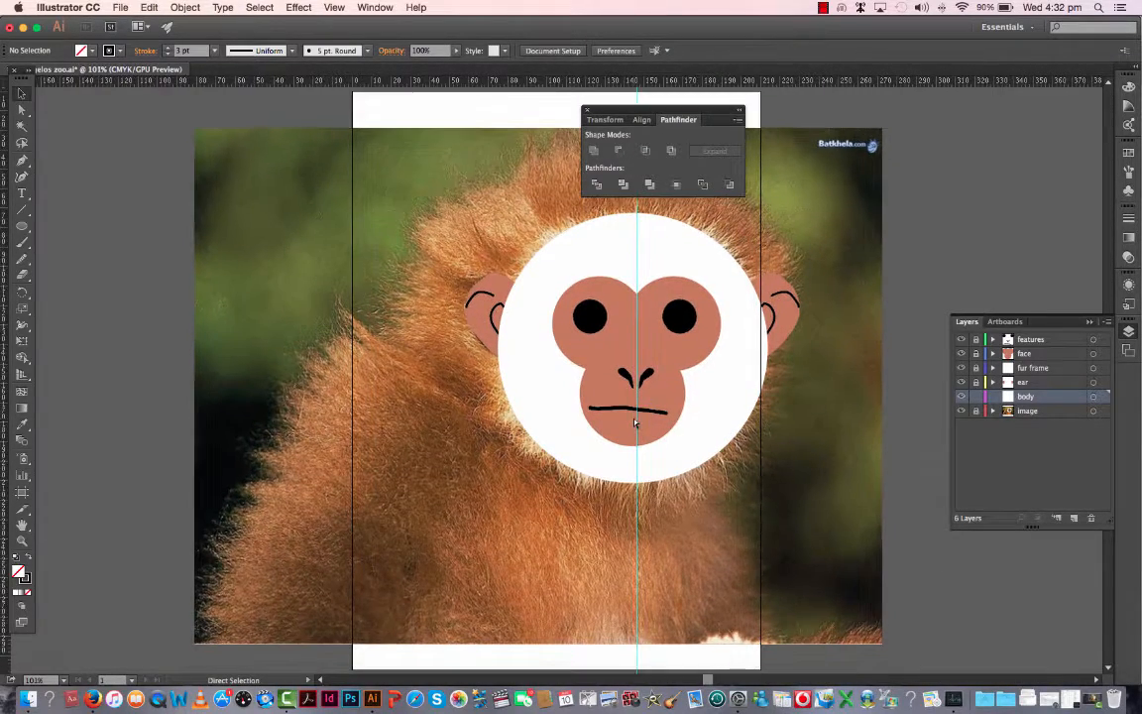
key("super+minus")
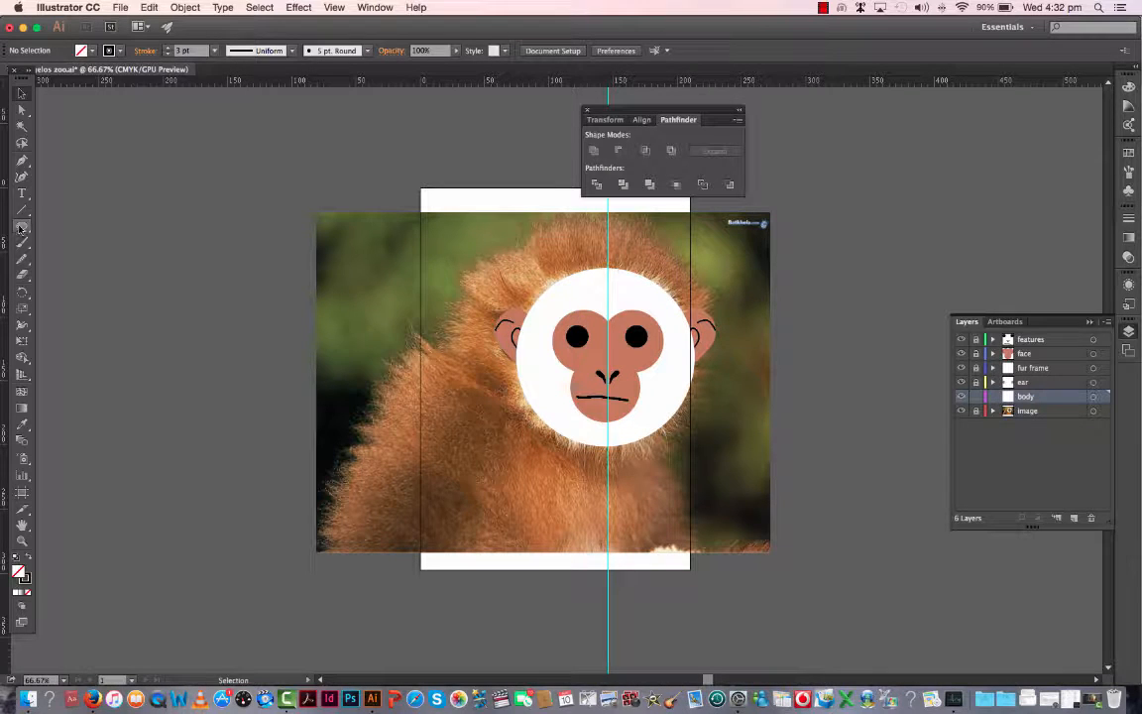
left_click_drag(22, 226, 54, 258)
mouse_move(492, 220)
left_mouse_down()
mouse_move(637, 288)
mouse_move(714, 474)
left_mouse_up()
key("v")
left_click_drag(489, 347, 462, 343)
left_click_drag(462, 502, 463, 461)
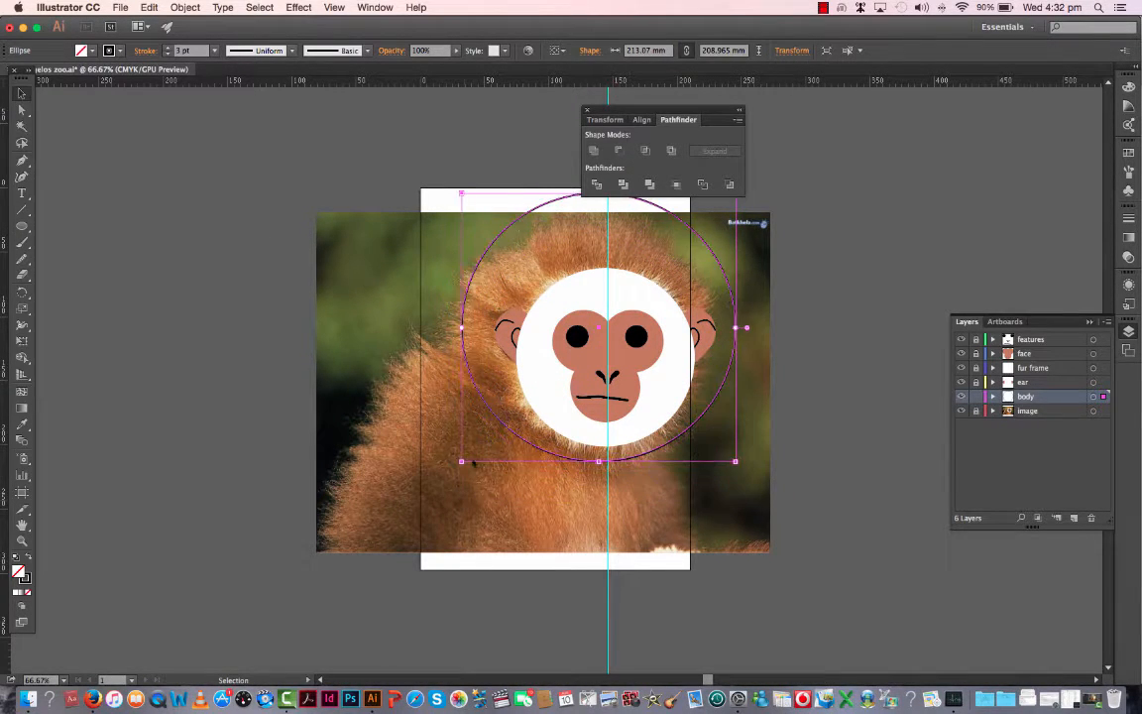
Shrink the head ellipse to fit the photo's head outline and deselect it
scroll(474, 463, "up", 3)
left_click_drag(735, 240, 719, 268)
left_click_drag(719, 387, 700, 388)
left_click(404, 455)
Trace the monkey's shoulders and torso with a closed Pen path that overlaps the head ellipse
left_click_drag(22, 226, 75, 243)
left_click(22, 161)
left_click(469, 384)
left_click(424, 407)
left_click(402, 413)
left_click(337, 542)
left_click(333, 600)
left_click(674, 600)
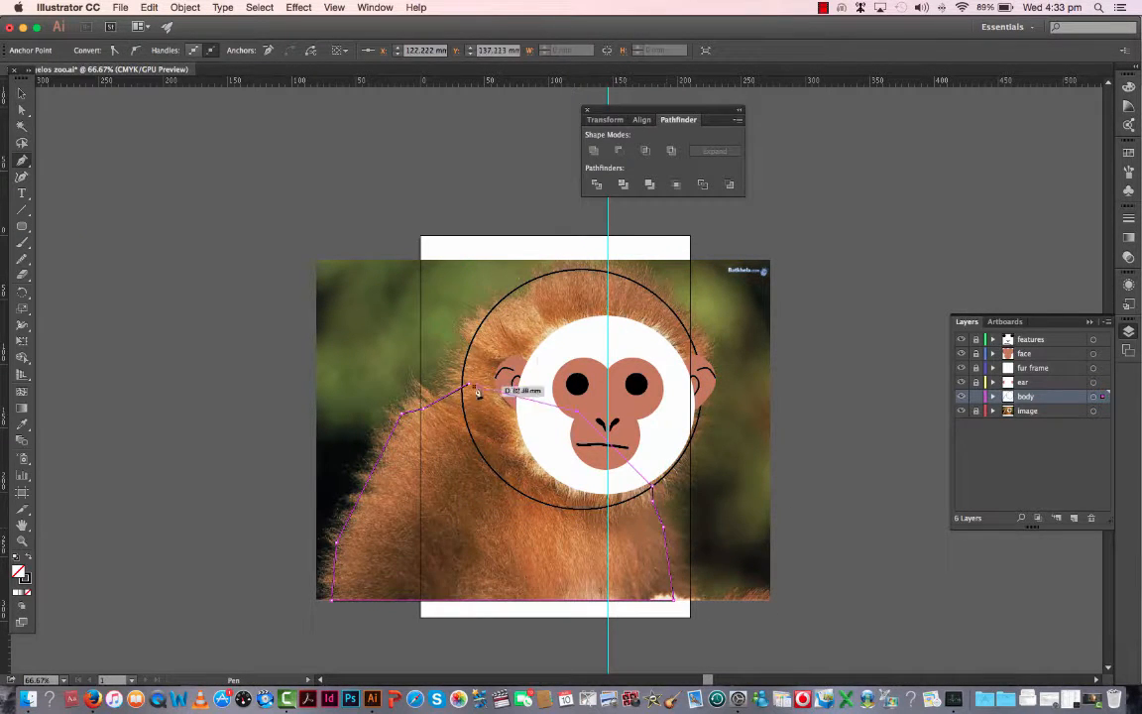
left_click(471, 387)
Select the torso path and the head ellipse together and unite them into one body shape
left_click(22, 93)
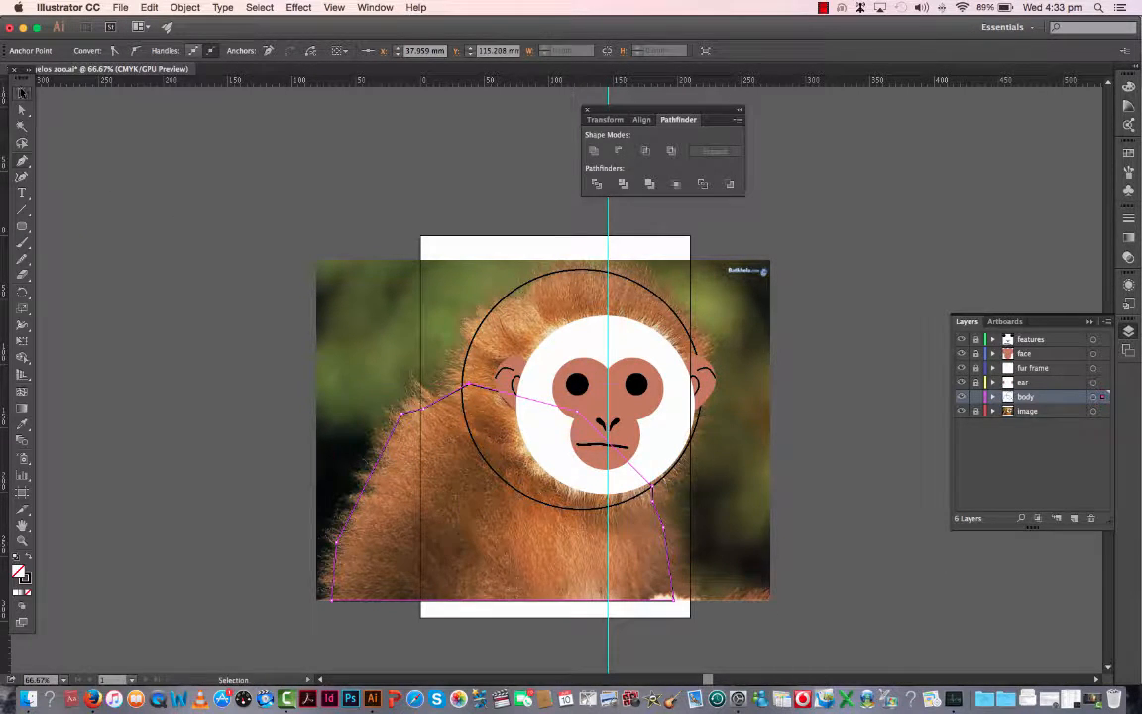
left_click(478, 334, "shift")
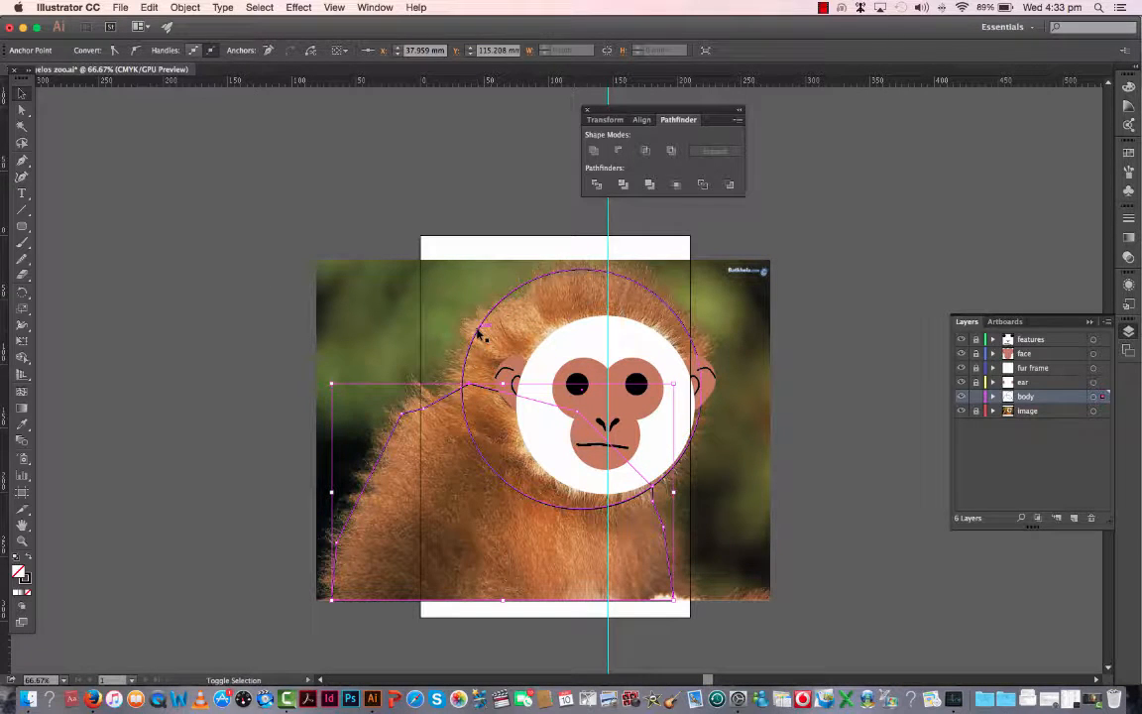
left_click(594, 150)
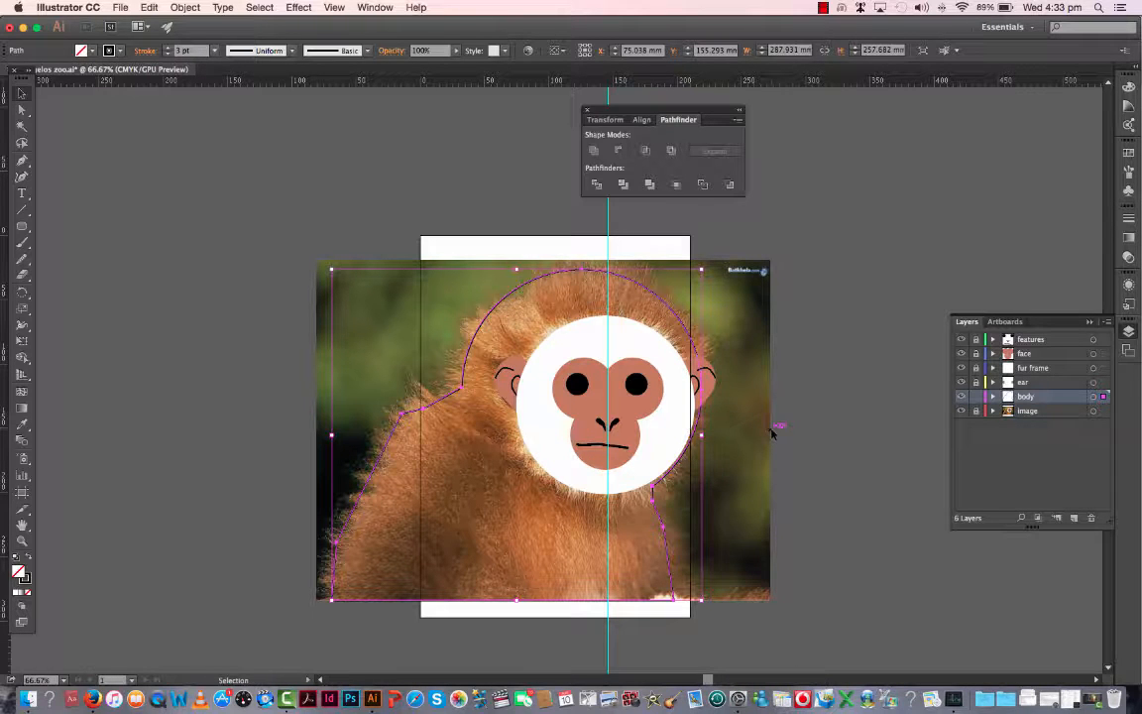
Hide the photo on the image layer and fill the body shape with the ear's brown using the Eyedropper
left_click(960, 410)
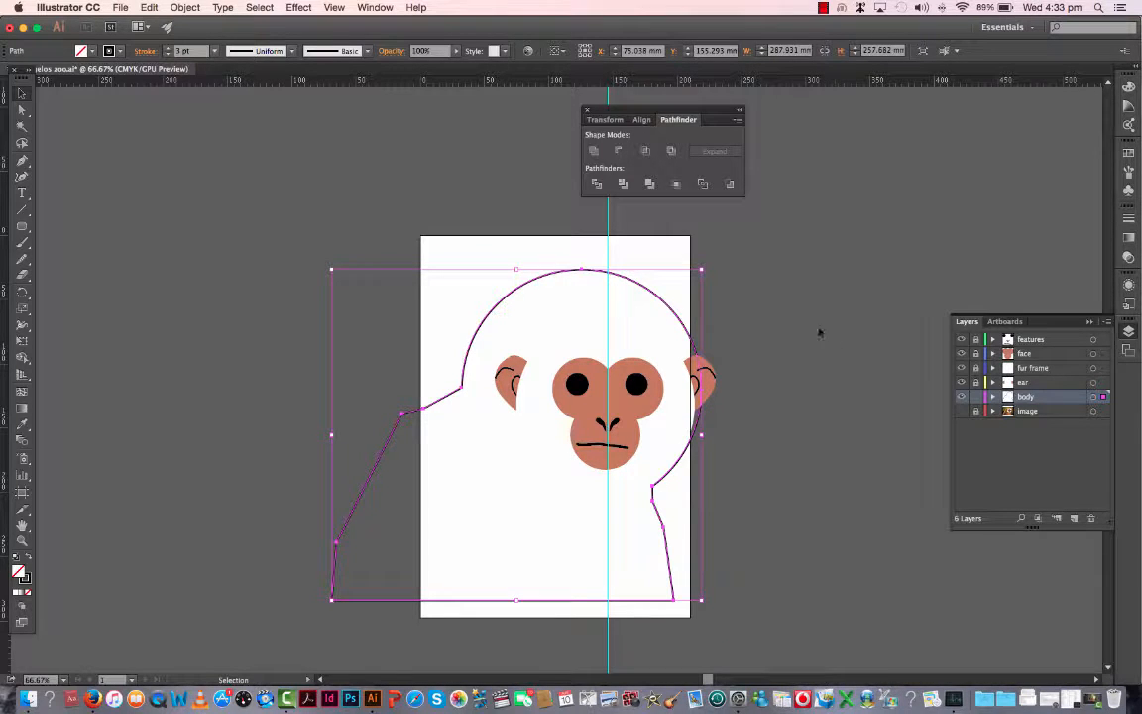
left_click(22, 423)
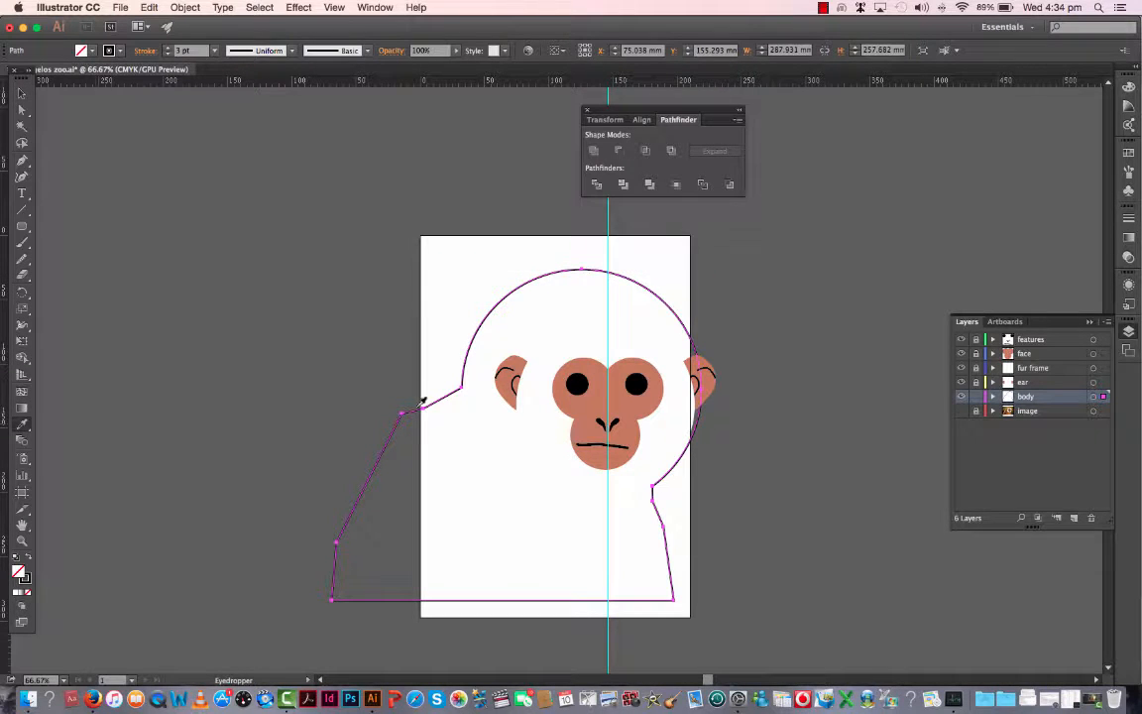
left_click(578, 383)
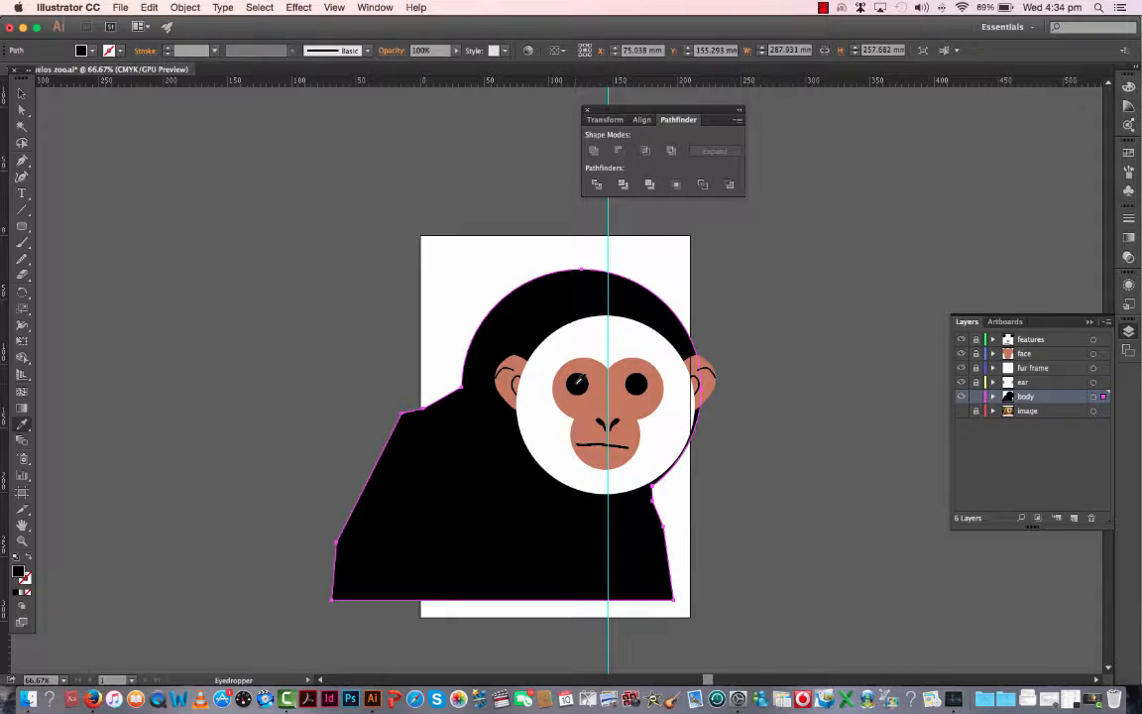
left_click(518, 359)
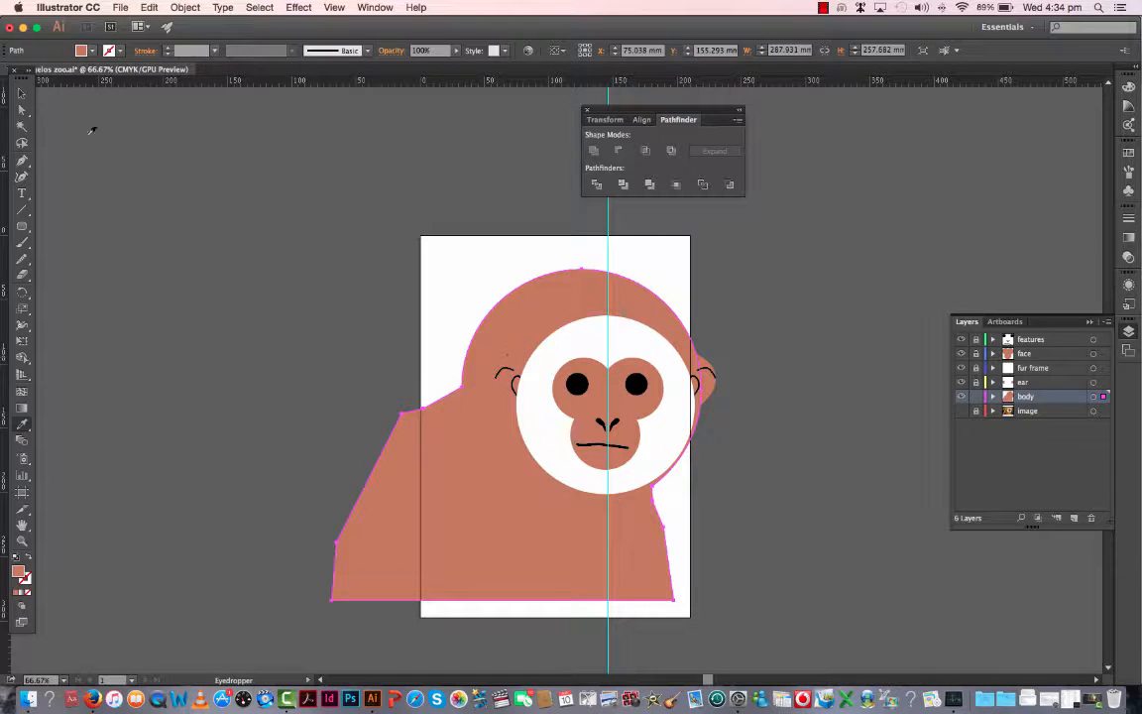
Select both ear shapes, give them a black 5 pt stroke and deselect them
left_click(21, 93)
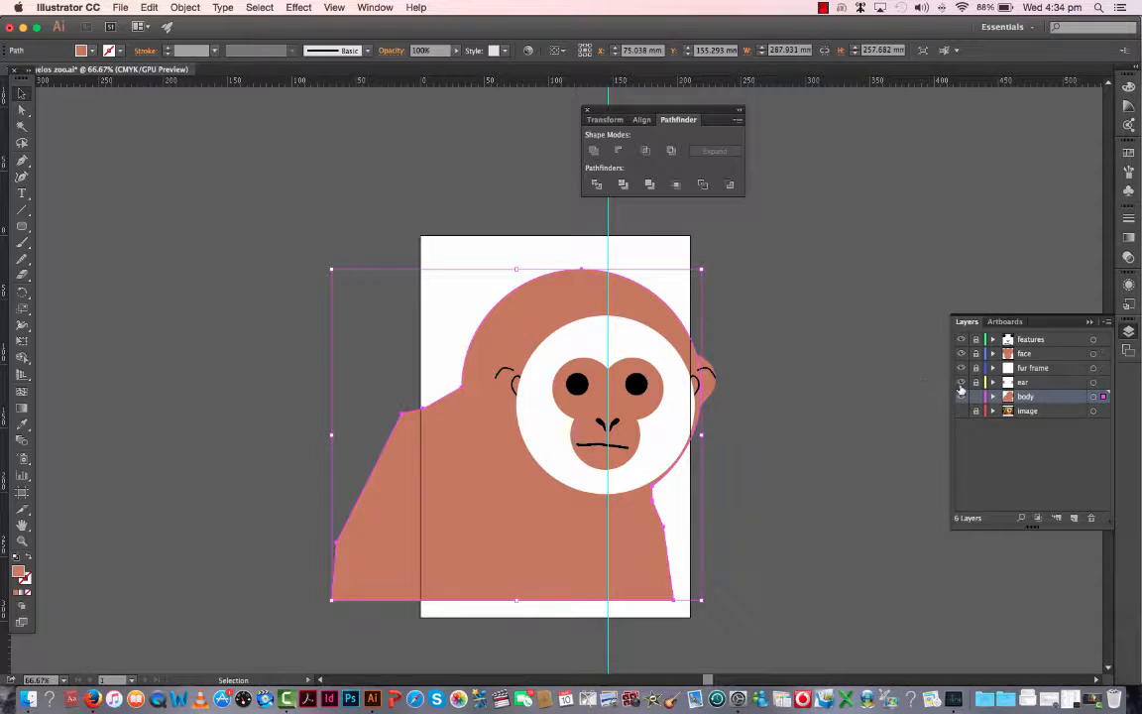
left_click(710, 386)
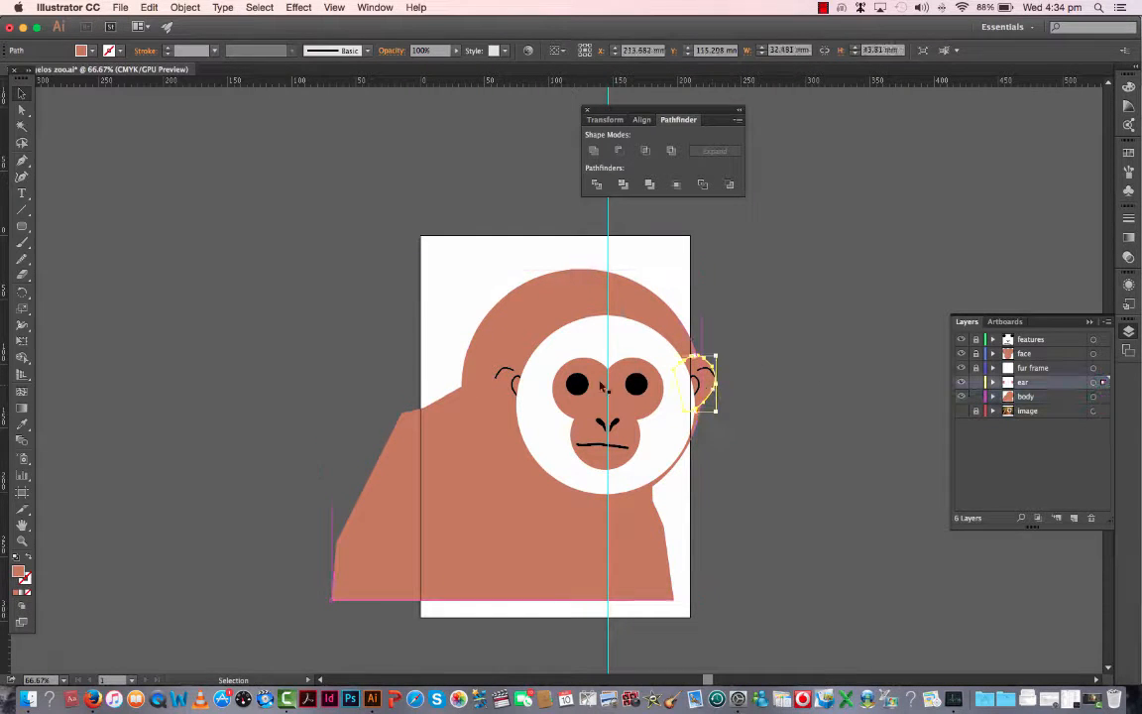
left_click(508, 384, "shift")
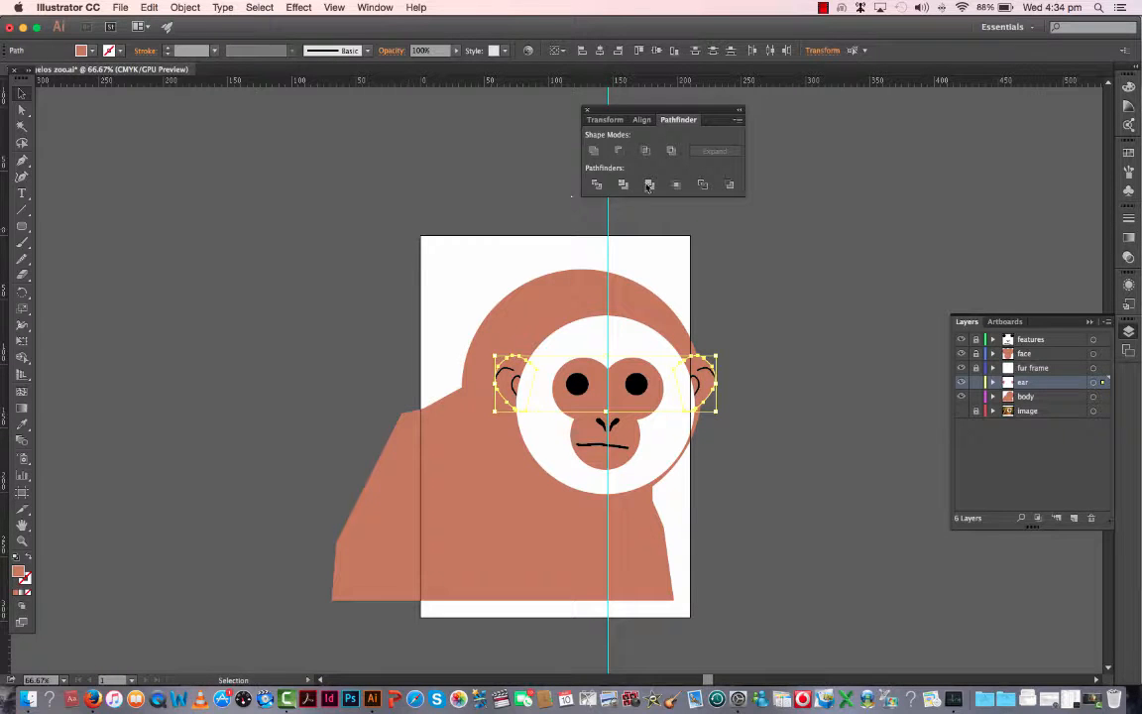
left_click(24, 579)
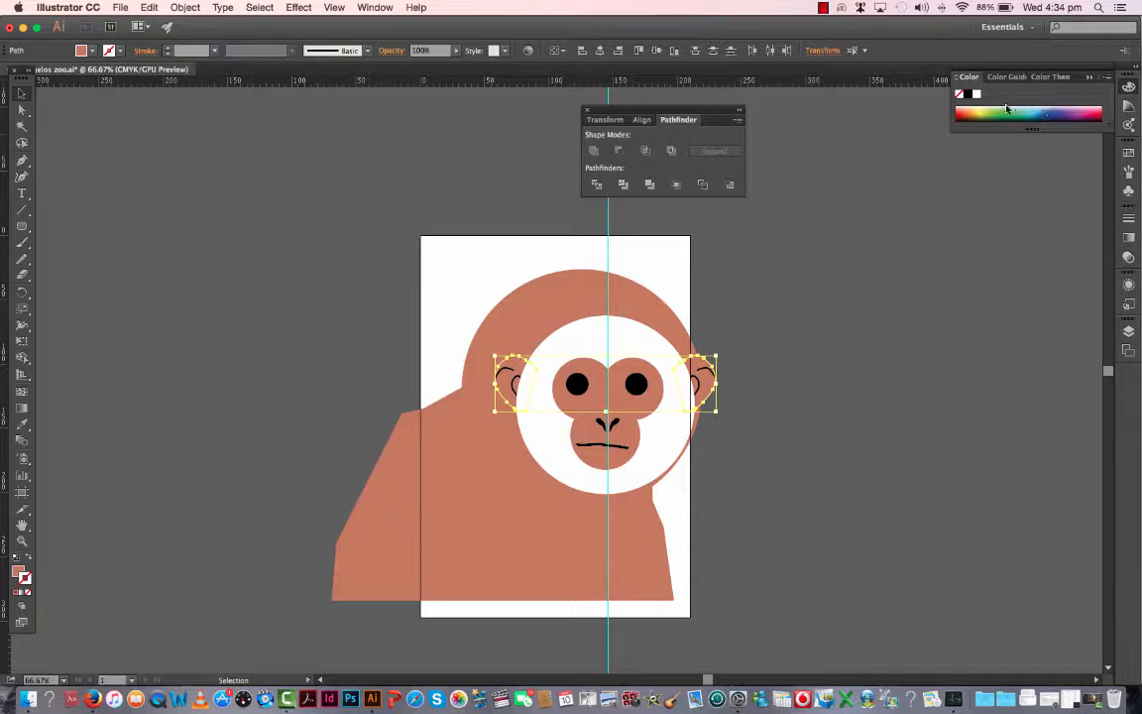
left_click(968, 95)
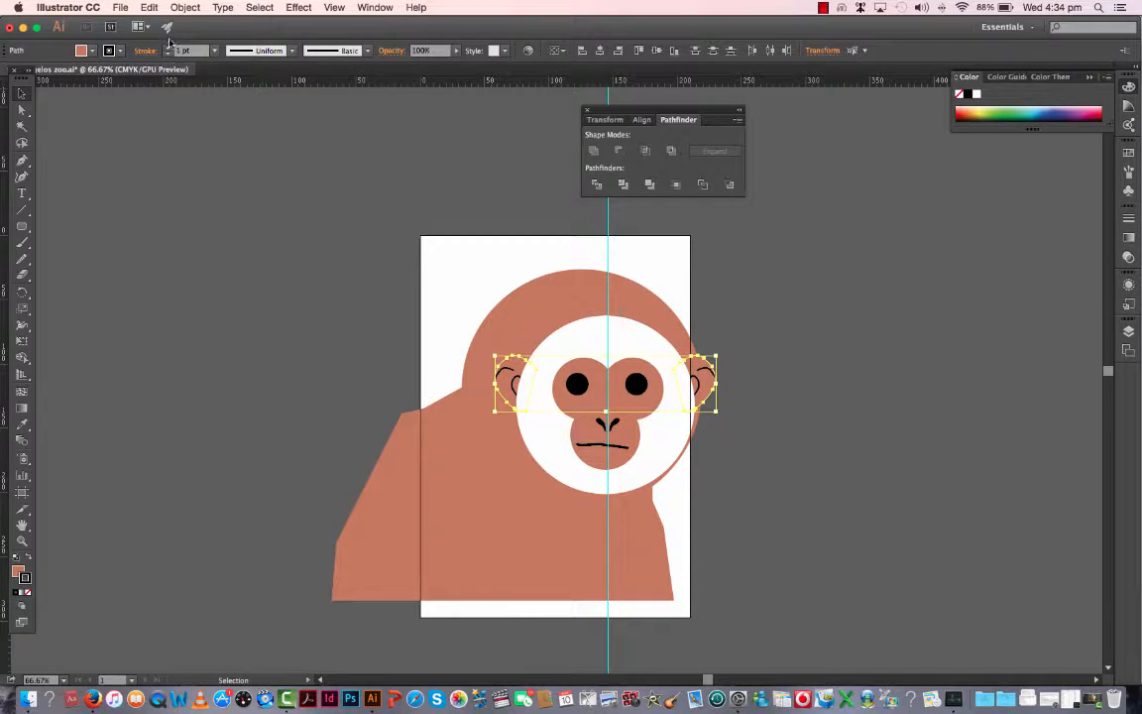
left_click(170, 47)
left_click(224, 198)
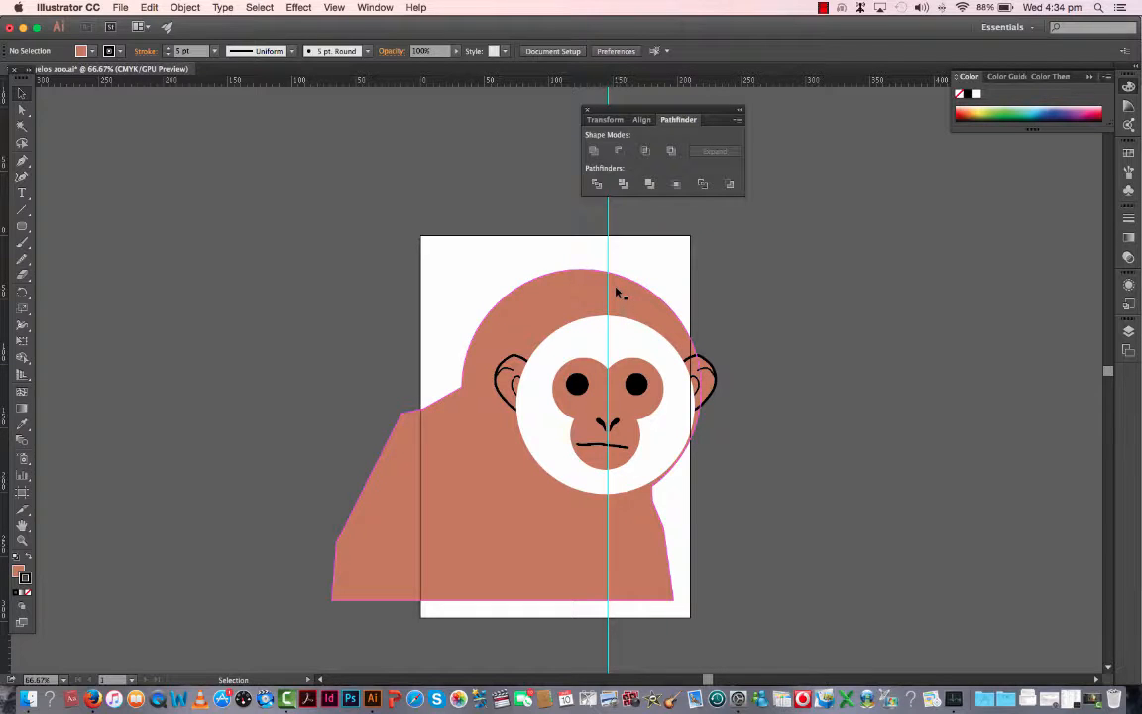
Unlock the features, face and fur frame layers and move their artwork together with the ears left to centre the face on the artboard
left_click(1128, 333)
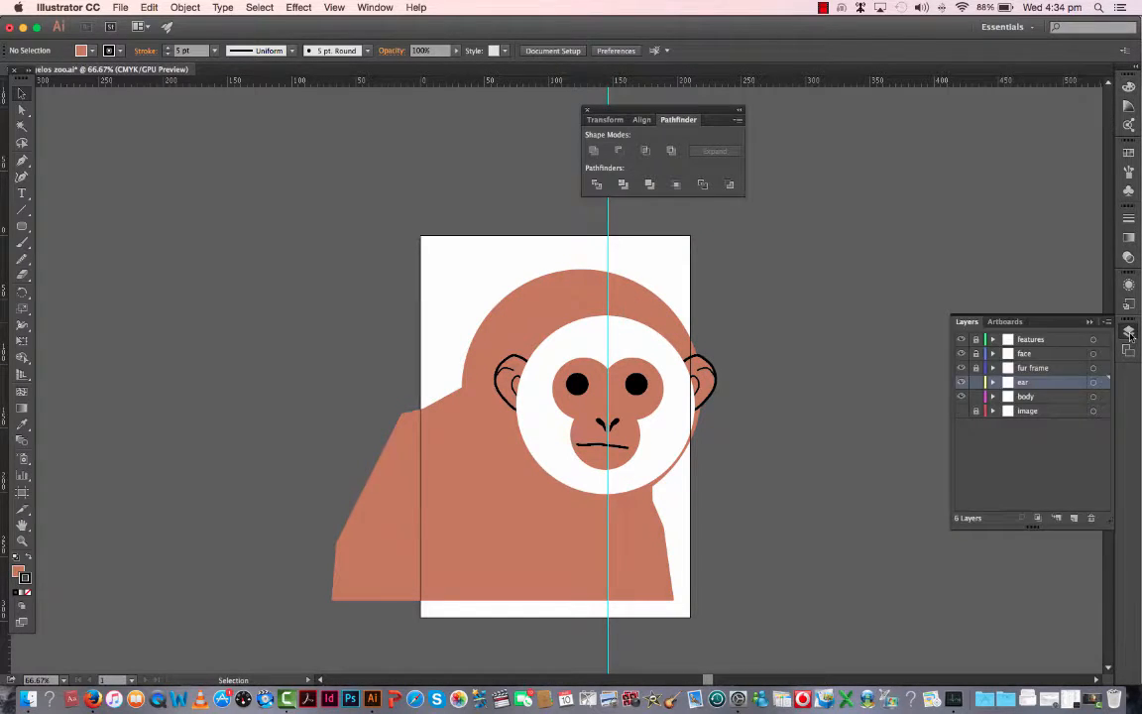
left_click_drag(976, 368, 976, 340)
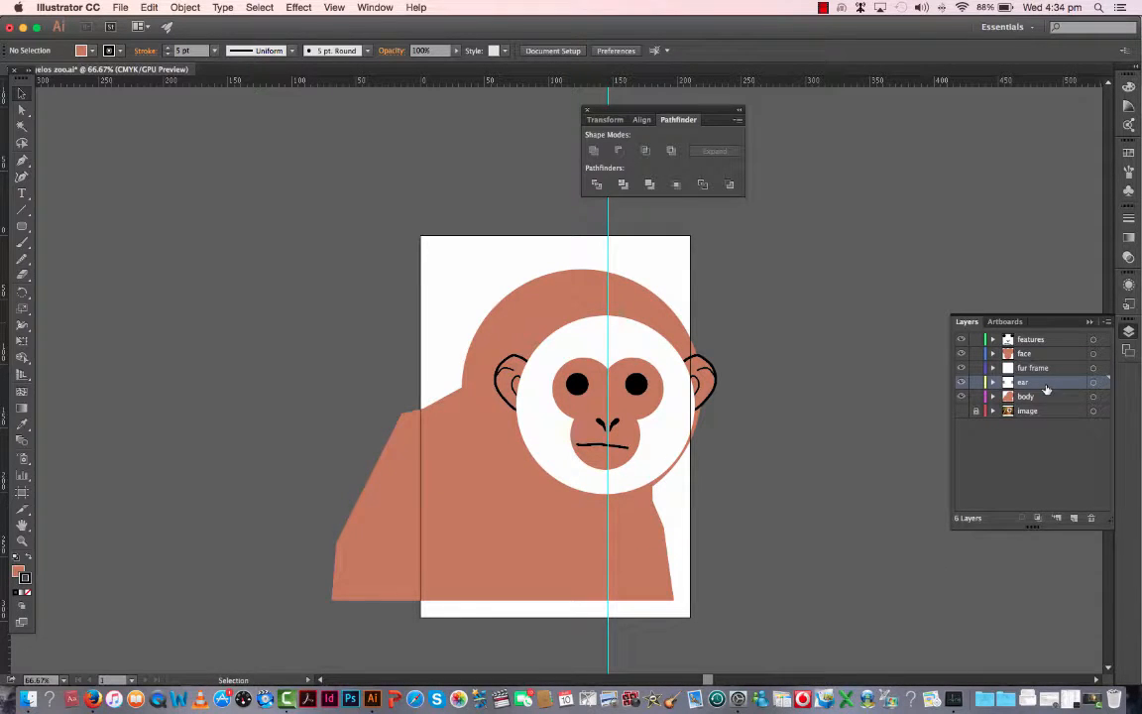
left_click(1094, 339)
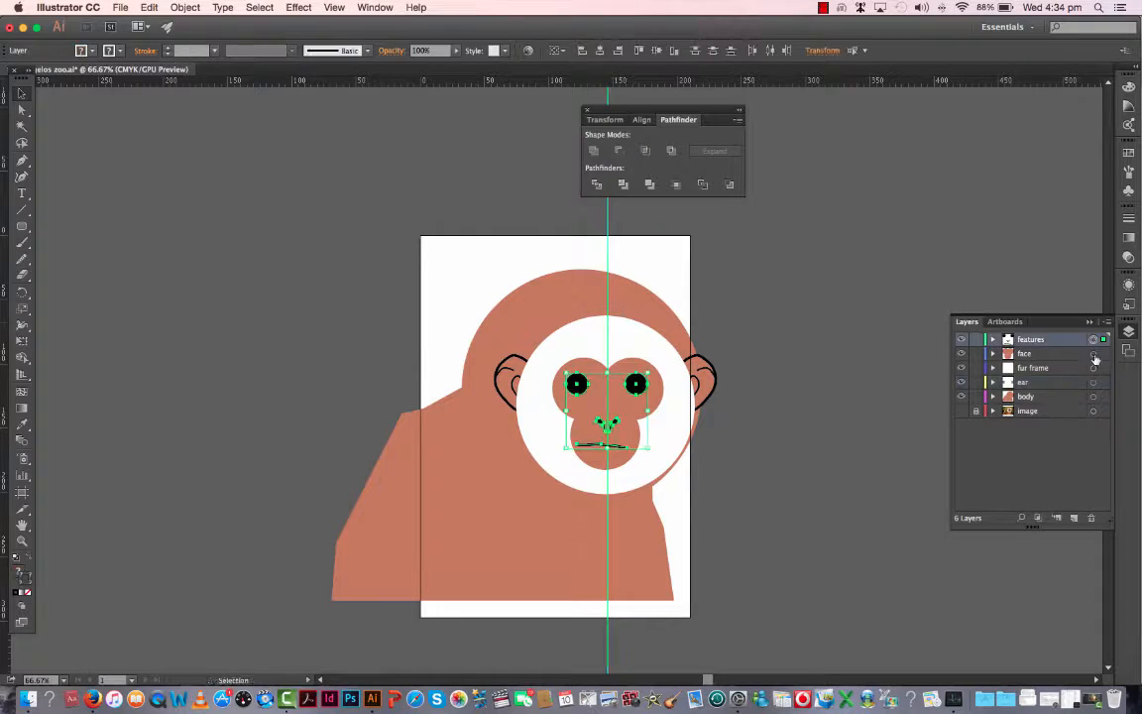
left_click(1093, 354, "shift")
left_click(1093, 367, "shift")
left_click(1093, 382, "shift")
key("shift+Left")
key("shift+Left")
key("shift+Left")
key("shift+Left")
key("shift+Left")
key("shift+Left")
key("shift+Left")
key("shift+Right")
key("shift+Right")
key("shift+Left")
key("shift+Left")
key("shift+Left")
key("shift+Left")
key("shift+Right")
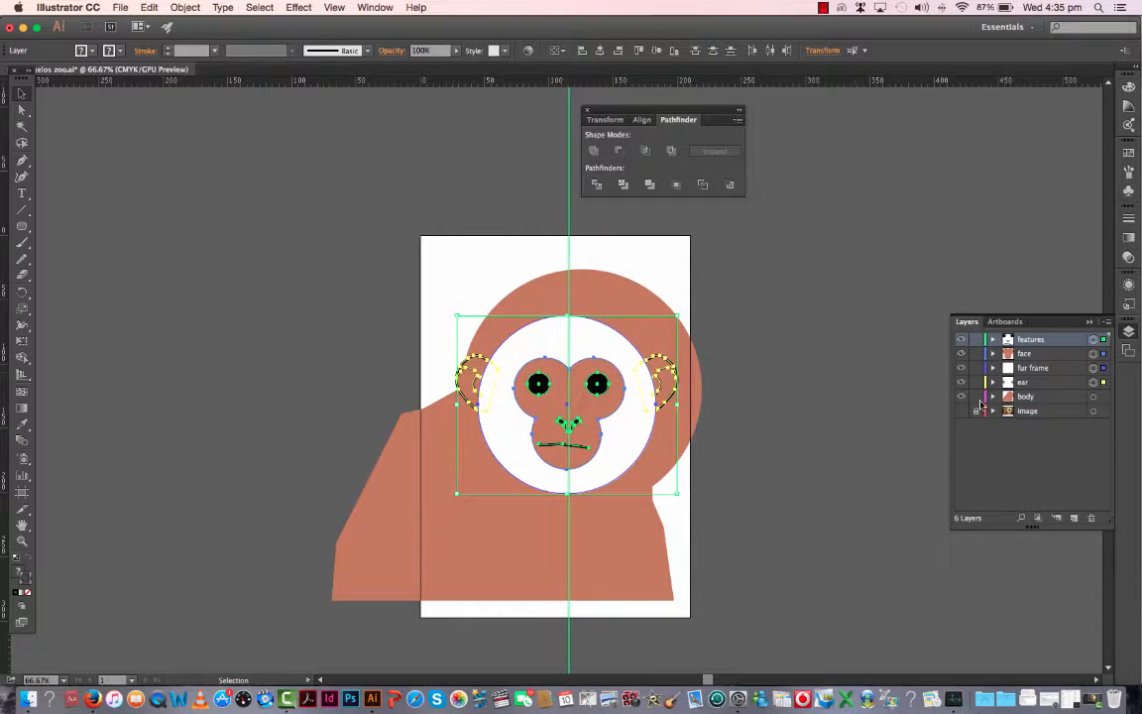
Move the body shape left and slightly down behind the face and narrow it to about 257 mm
left_click(1093, 396)
key("shift+Left")
key("shift+Left")
key("shift+Left")
key("shift+Down")
key("shift+Down")
left_click_drag(316, 445, 355, 445)
key("shift+Left")
key("shift+Left")
key("shift+Left")
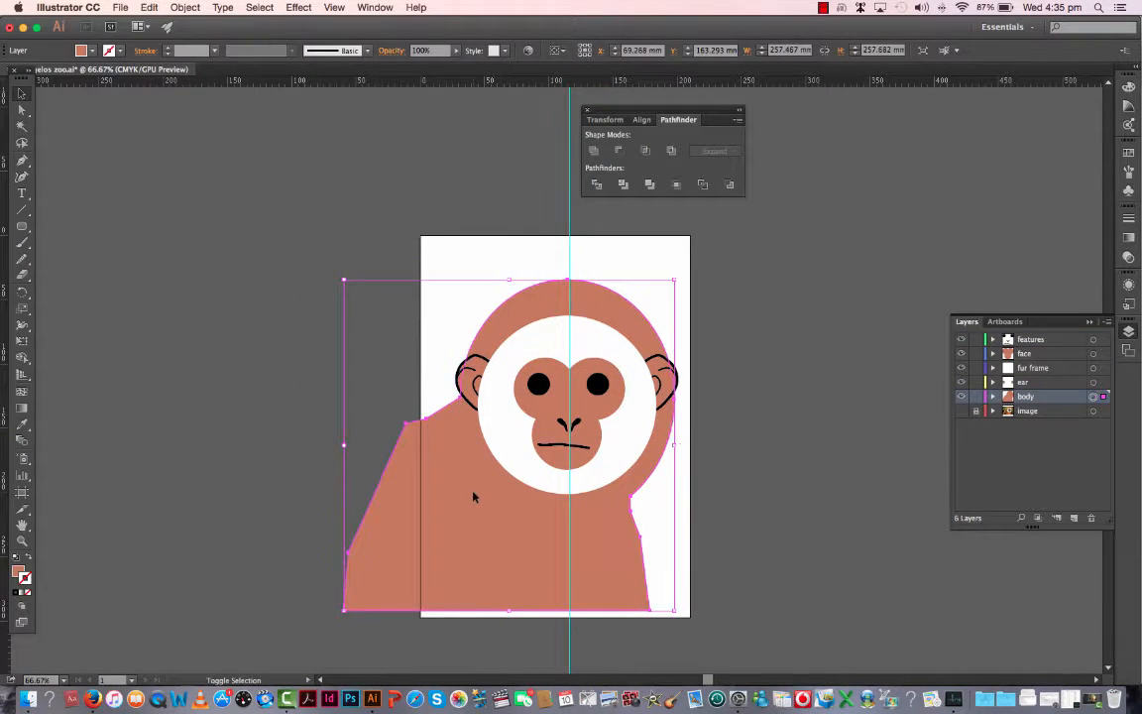
Widen the body shape to about 275 mm, keeping its head behind the face, and deselect it
left_click_drag(674, 445, 683, 445)
left_click_drag(344, 445, 329, 445)
left_click_drag(569, 280, 561, 281)
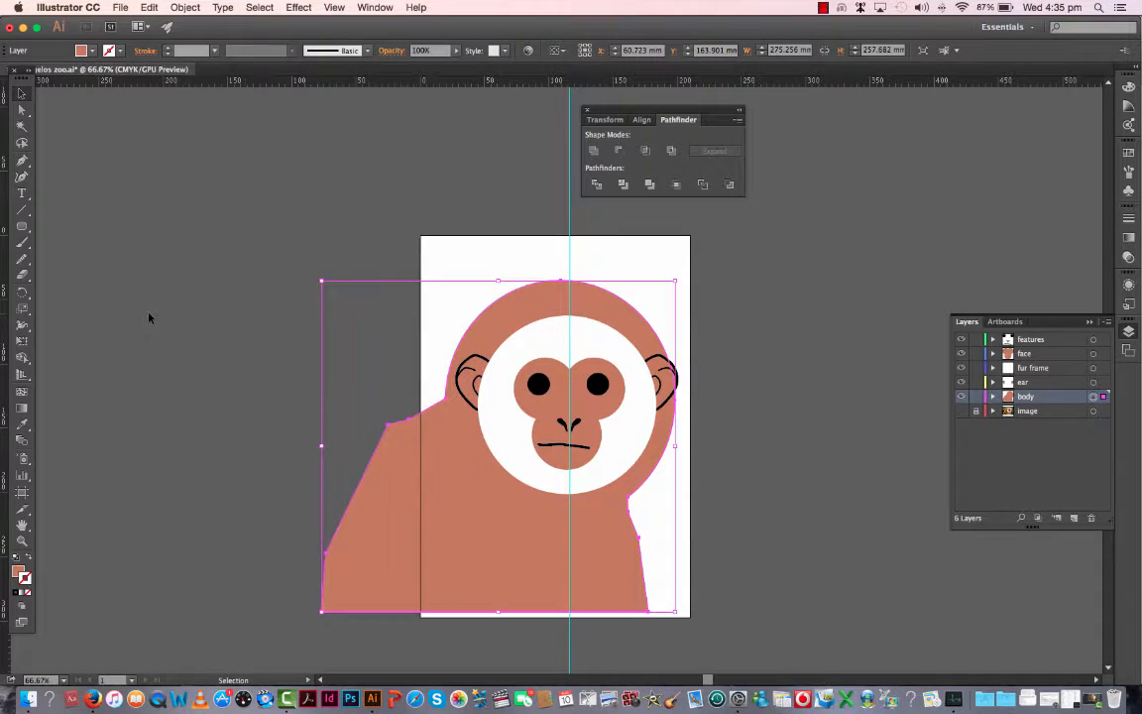
left_click(149, 317)
Draw a rectangle over the part of the body beyond the artboard's left edge and subtract it from the body
left_click_drag(22, 226, 98, 227)
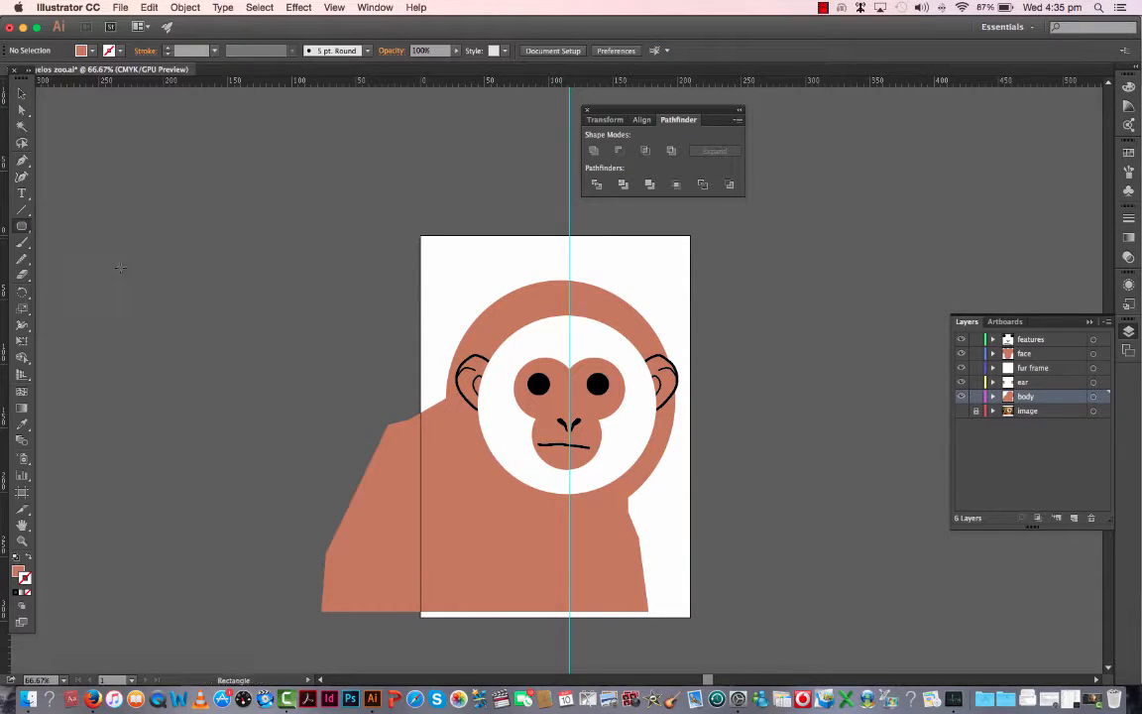
left_click_drag(219, 303, 429, 642)
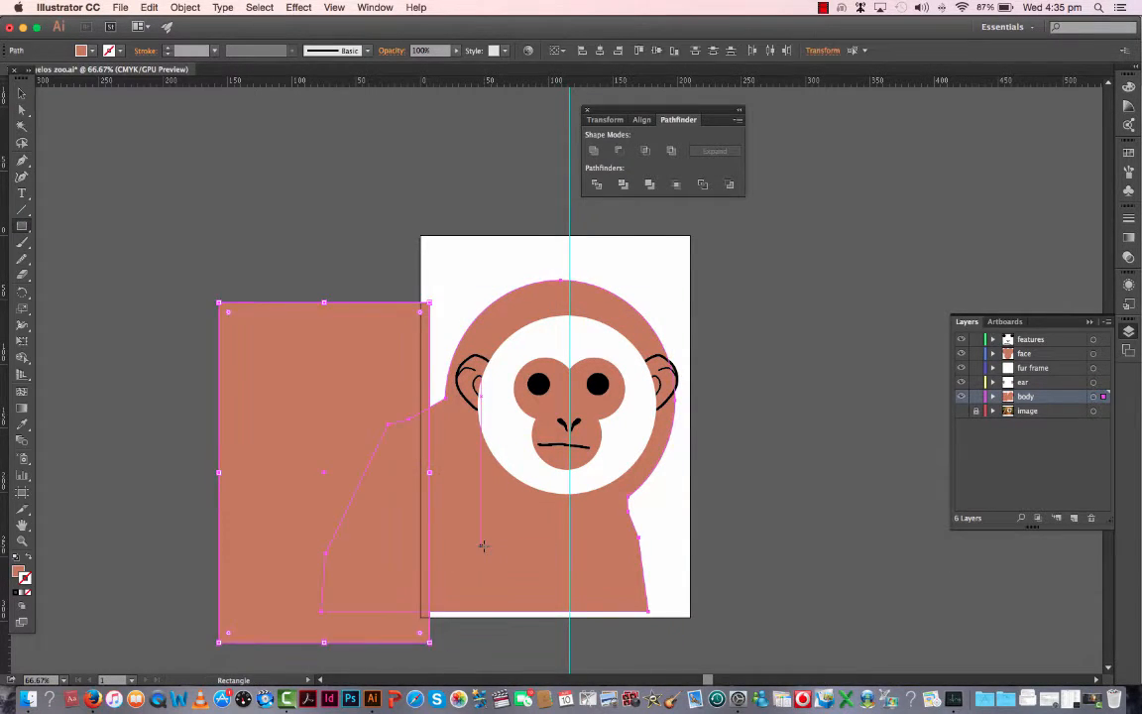
left_click(620, 151)
left_click(22, 93)
left_click(103, 129)
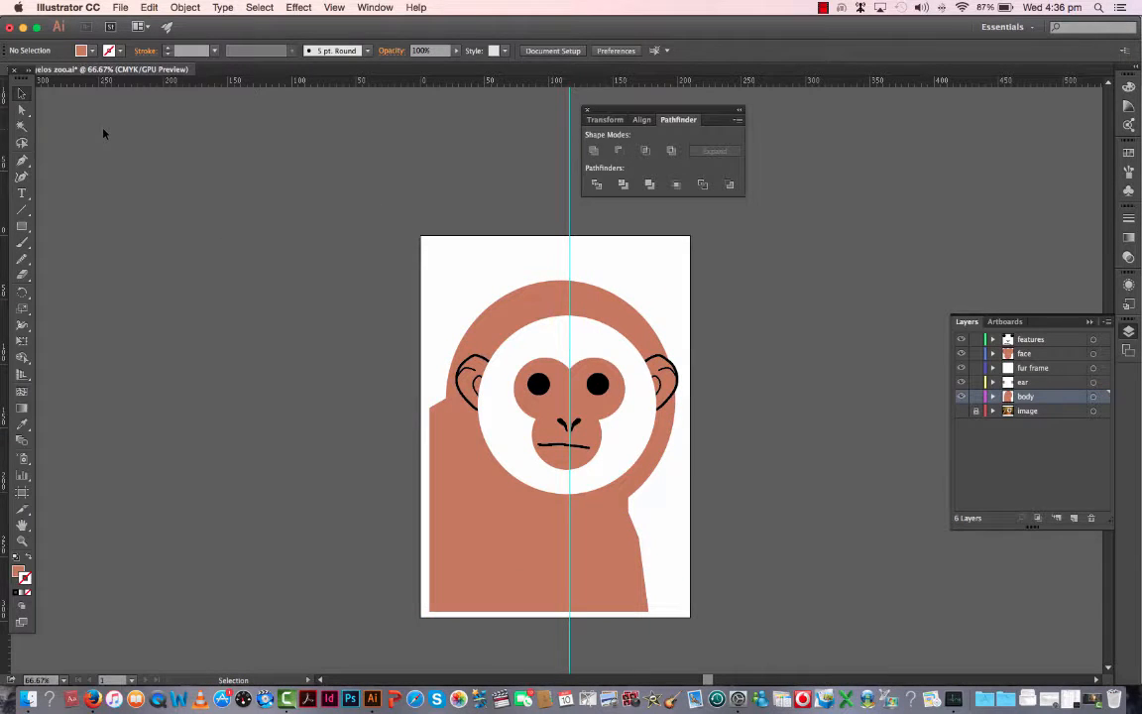
Nudge the trimmed body right and down behind the face and enlarge it to about 197 by 260 mm
left_click(462, 549)
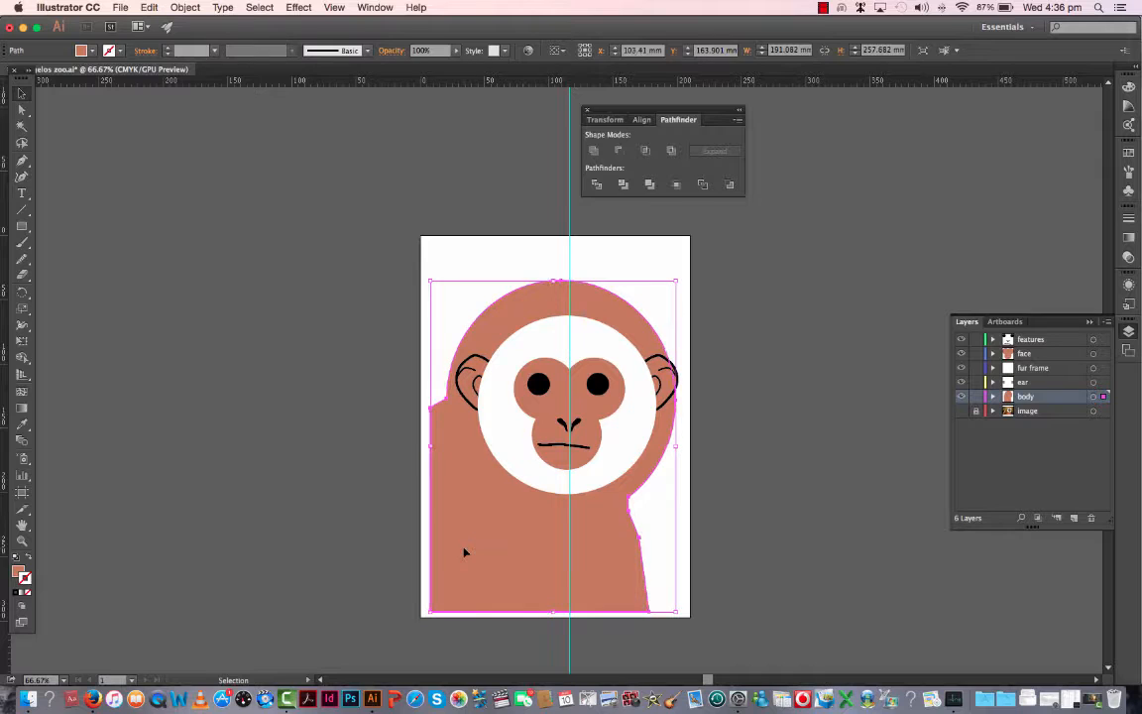
key("Right")
key("Right")
key("Right")
key("Right")
key("Right")
key("Right")
key("Right")
key("Right")
key("Right")
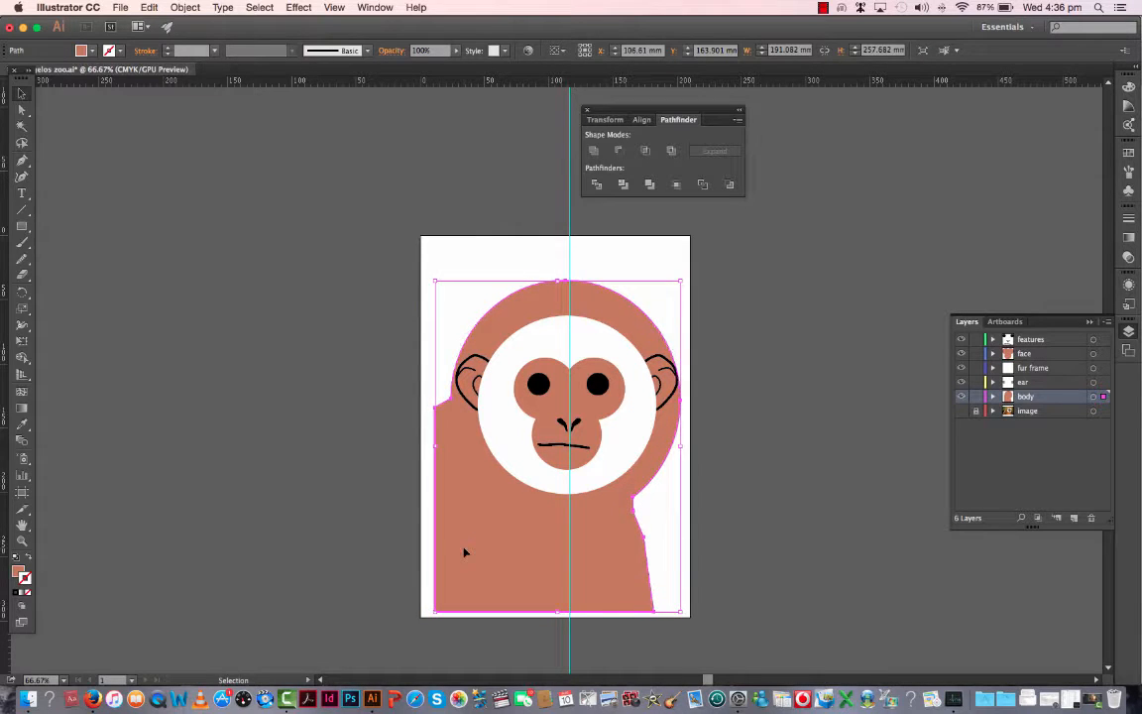
key("Right")
key("Right")
key("Right")
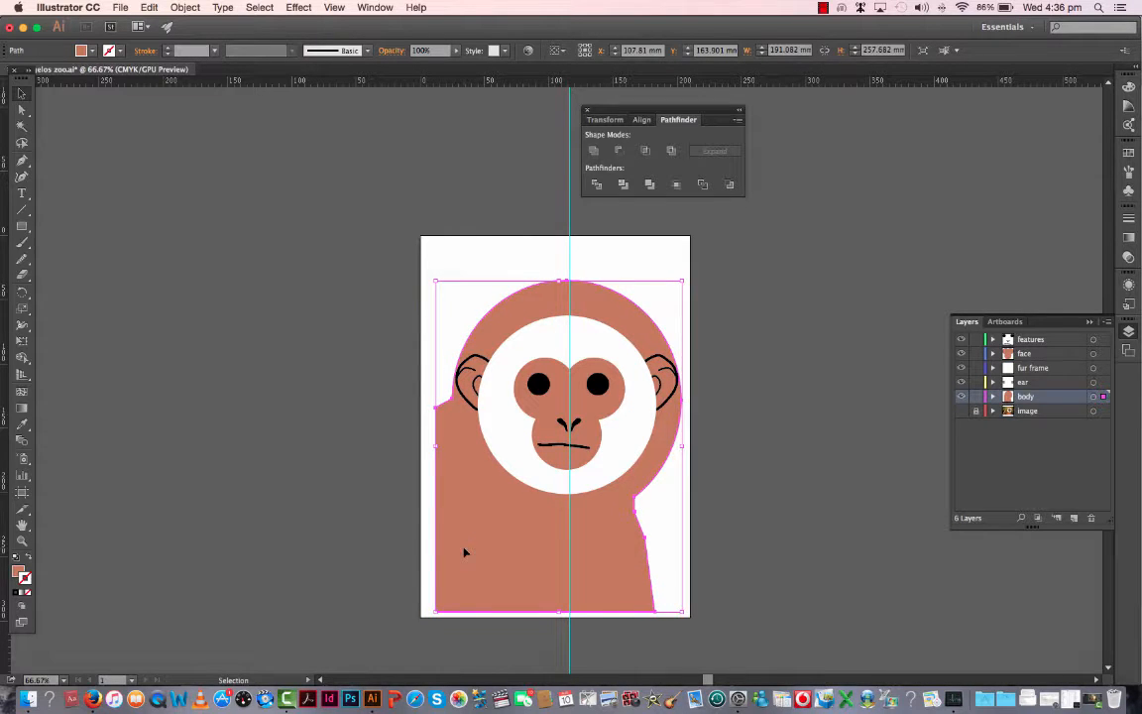
key("shift+Down")
left_click_drag(435, 284, 429, 281)
key("shift+Right")
Select all the monkey artwork, move it up on the artboard and deselect it
key("super+a")
key("shift+Up")
key("shift+Up")
key("shift+Up")
key("shift+Up")
key("shift+Up")
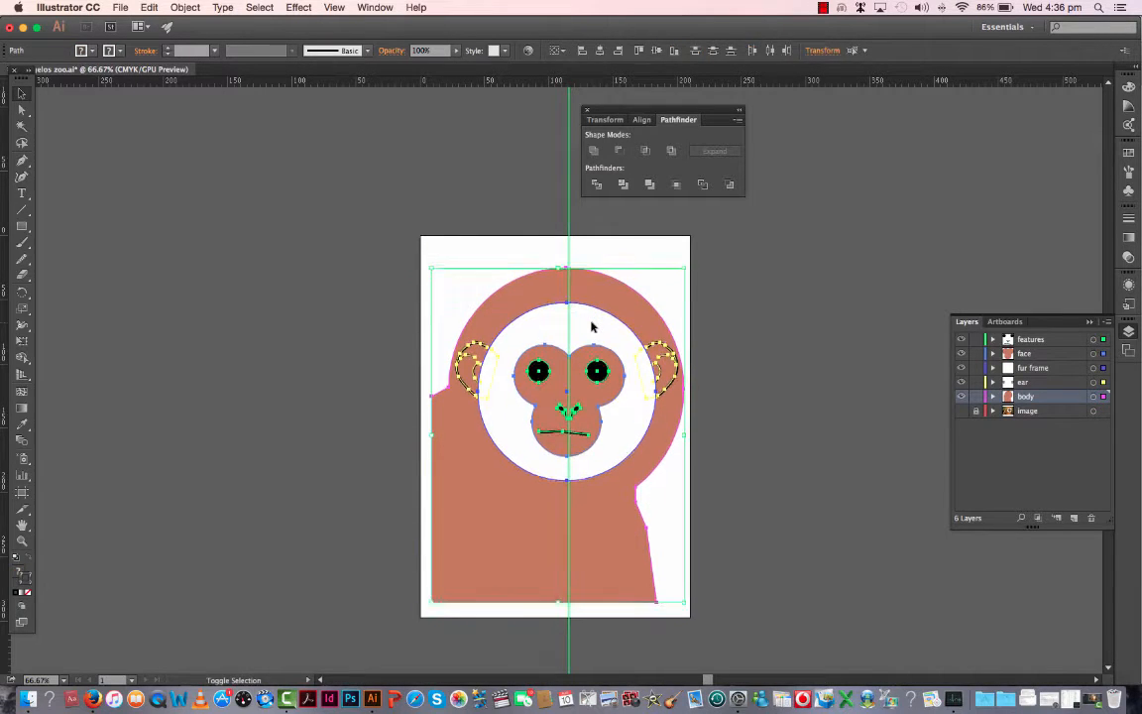
left_click(377, 407)
Turn the left ear's inner curve into a closed shape with the Pen tool
key("super+equal")
key("super+equal")
key("super+equal")
left_click(331, 338)
key("p")
mouse_move(339, 401)
left_mouse_down()
mouse_move(289, 403)
mouse_move(337, 365)
mouse_move(561, 376)
left_mouse_up()
left_click(310, 392)
left_click(314, 334)
key("v")
Fill the left inner-ear shape with a dark brown swatch, remove its stroke and deselect it
left_click(1128, 152)
left_click(1047, 202)
left_click(28, 558)
left_click(171, 308)
Move a copy of the brown inner-ear shape across to the right ear and delete the old inner curve there
left_click(327, 369)
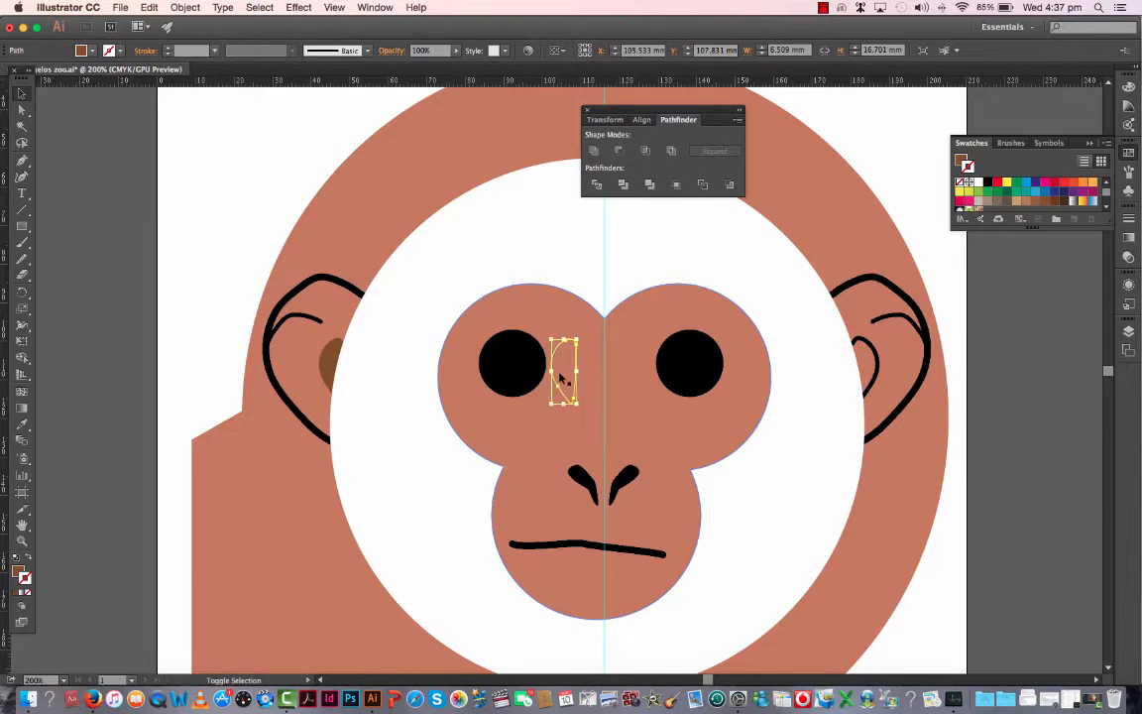
key("shift+Right")
key("shift+Right")
key("shift+Right")
key("shift+Right")
key("shift+Right")
key("shift+Right")
key("shift+Right")
key("shift+Right")
key("shift+Right")
key("shift+Right")
key("shift+Right")
key("shift+Right")
key("shift+Right")
key("shift+Right")
key("shift+Right")
key("shift+Right")
key("shift+Right")
key("shift+Right")
key("shift+Right")
key("shift+Right")
left_click(876, 367)
key("Delete")
Reflect the copied inner-ear shape to mirror the left one and nudge it left into place in the right ear
left_click(916, 365)
right_click(917, 366)
left_click(821, 588)
left_click(640, 448)
key("shift+Left")
key("shift+Left")
key("shift+Left")
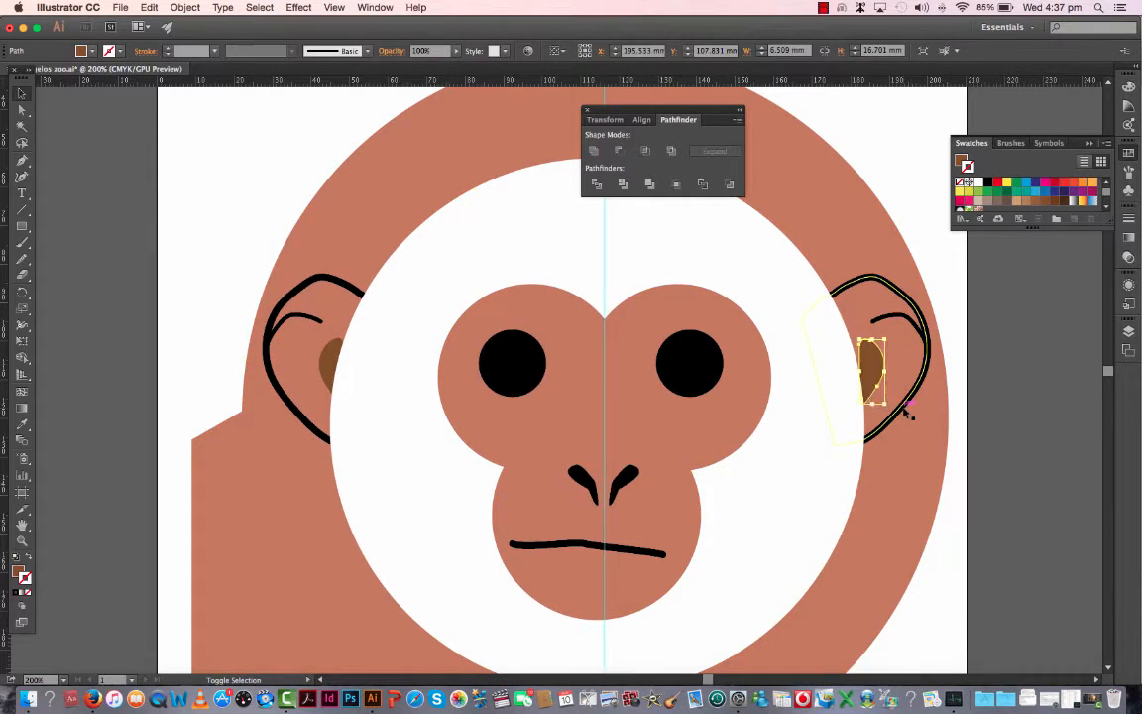
Fit the artboard in view with the Pathfinder panel moved clear of the artwork, and hide the guides
left_click(1011, 424)
key("super+0")
left_click_drag(612, 111, 935, 357)
scroll(820, 300, "up", 1)
key("super+;")
Soften the body outline's corners at the neck and shoulders with the Smooth tool, undo the last stroke and deselect the body
left_click(645, 505)
left_click(21, 259)
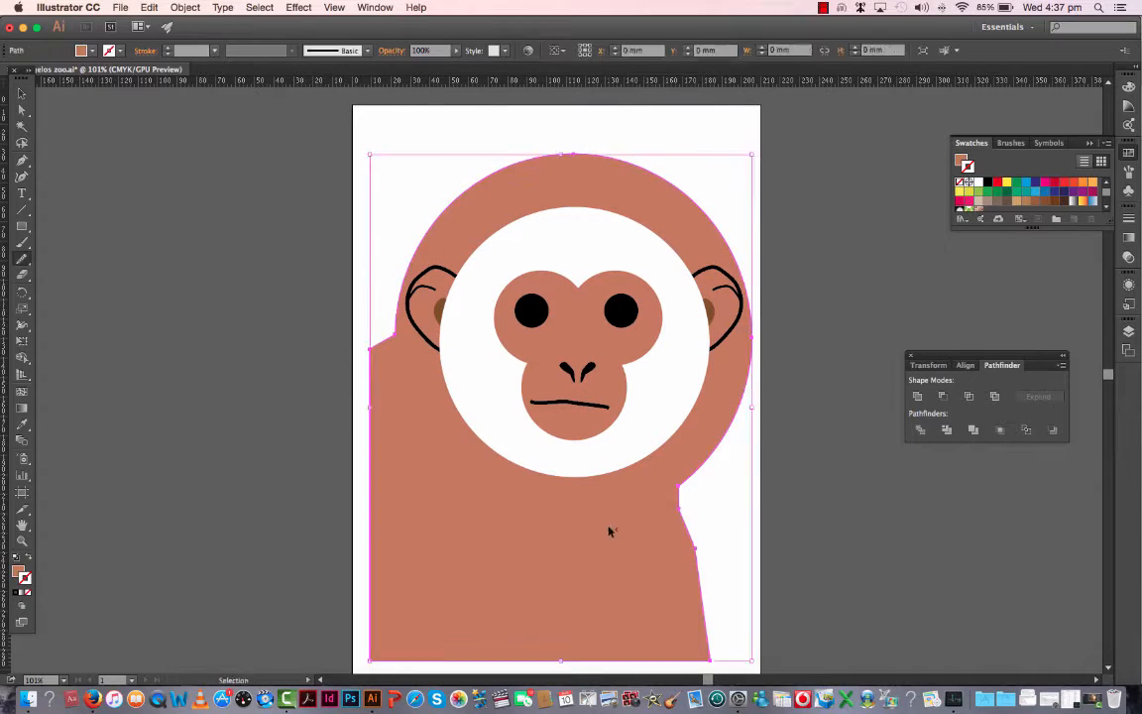
left_click_drag(397, 315, 381, 345)
left_click_drag(704, 461, 740, 399)
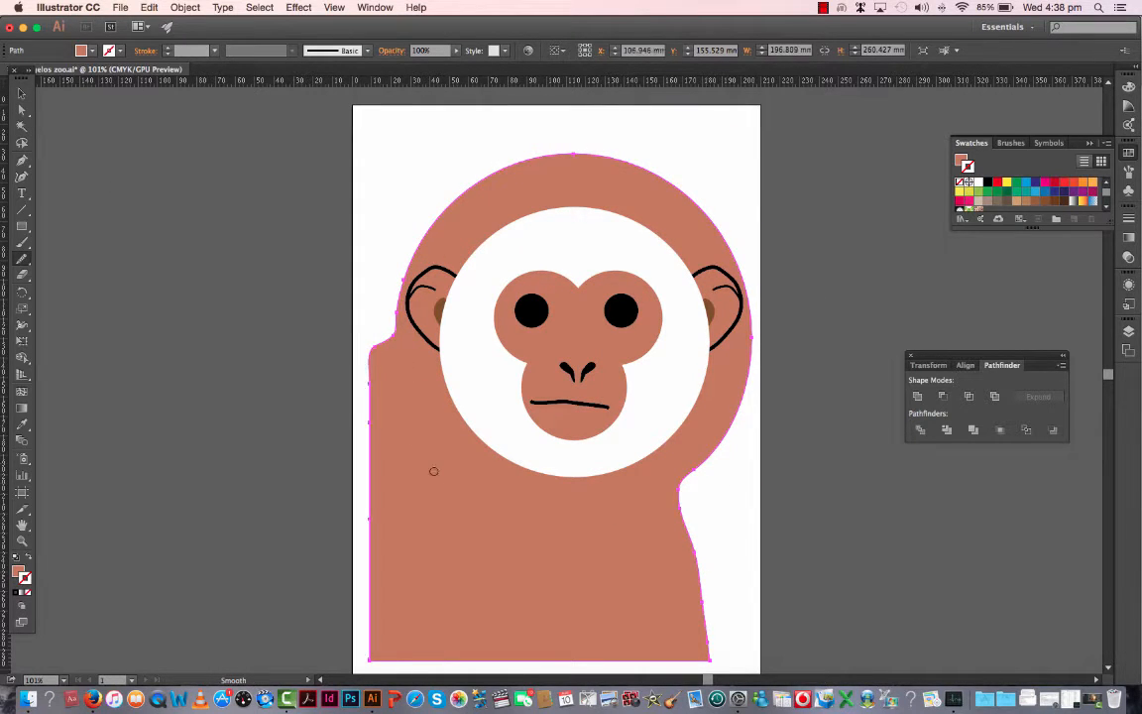
key("super+z")
left_click(379, 189, "super")
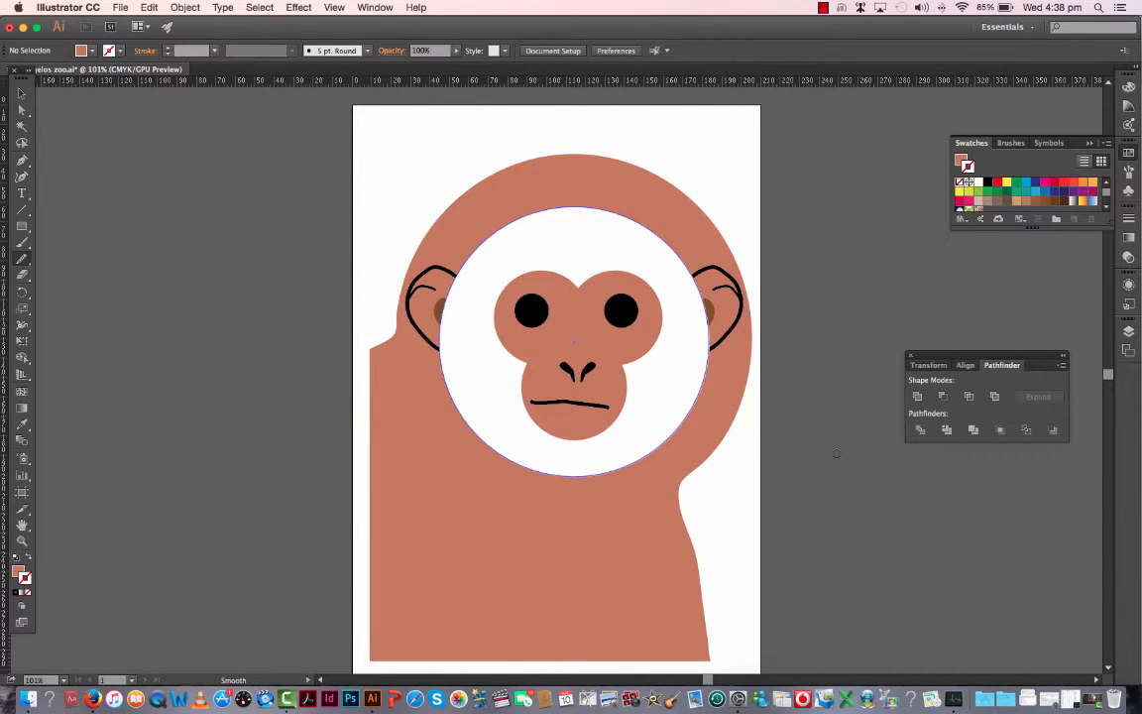